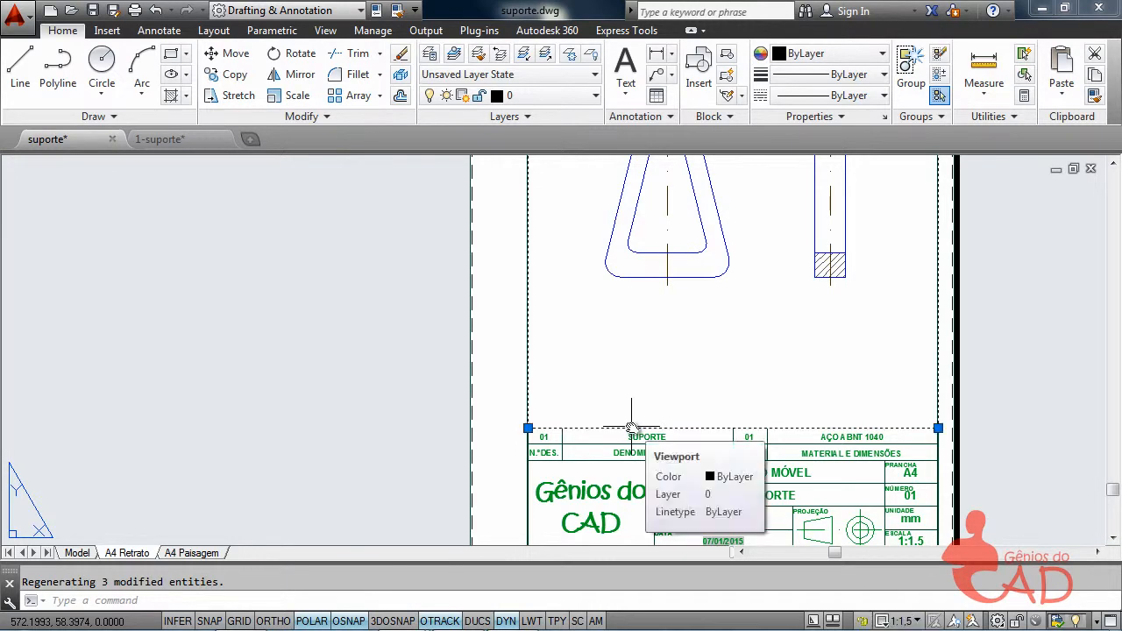
Maximize the A4 Retrato layout viewport, enable the Viewport Maximize status control, and use it to restore the viewport
double_click(631, 430)
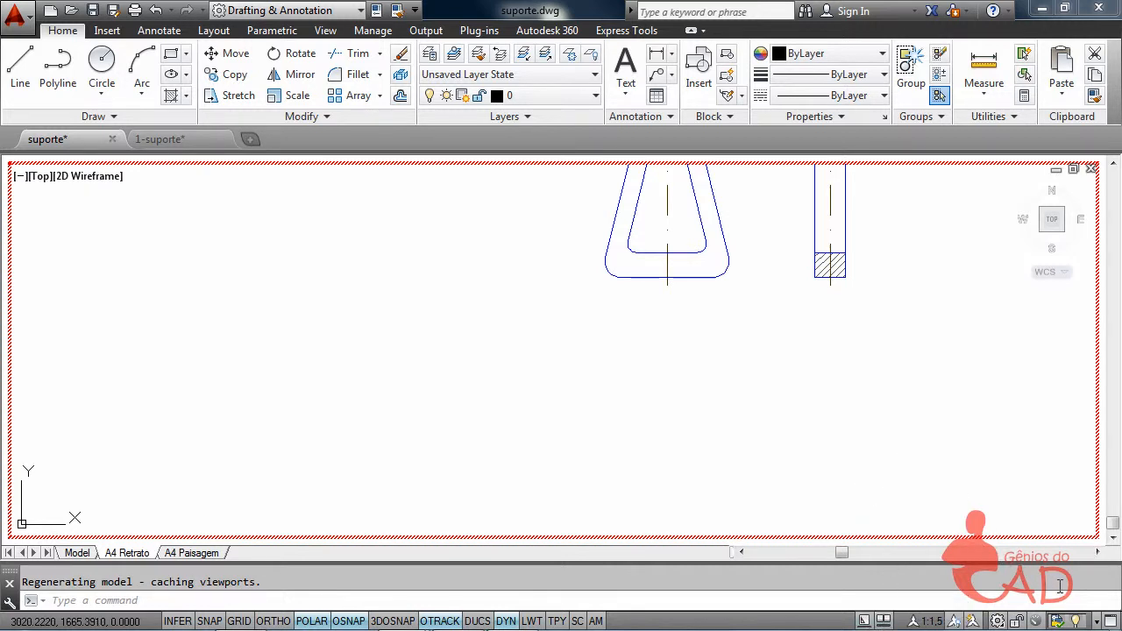
click(1097, 622)
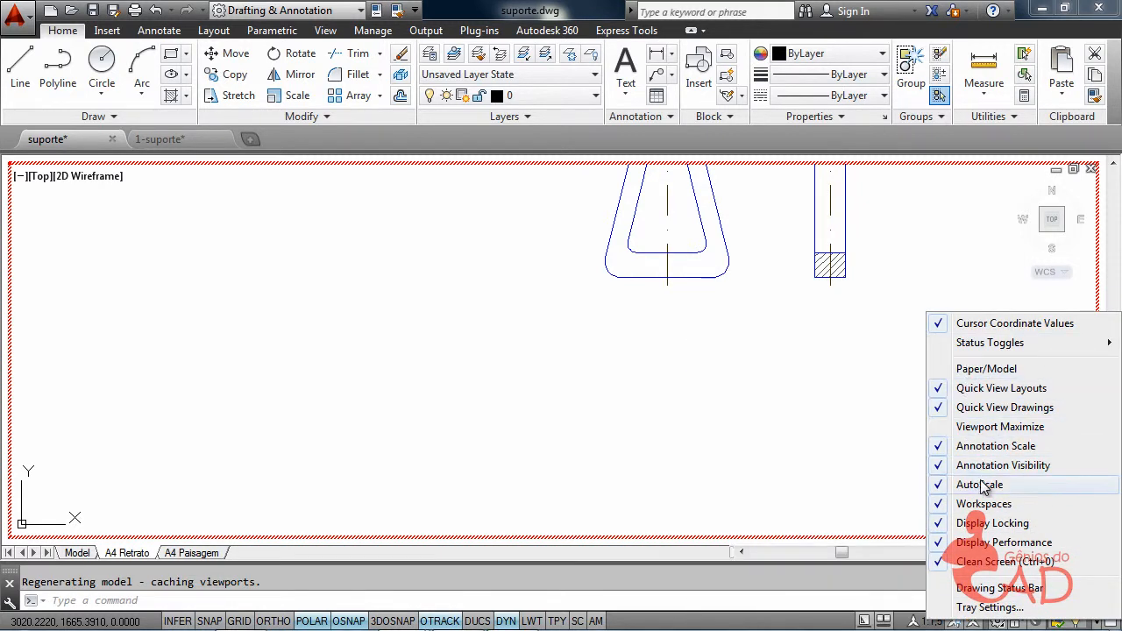
click(1001, 429)
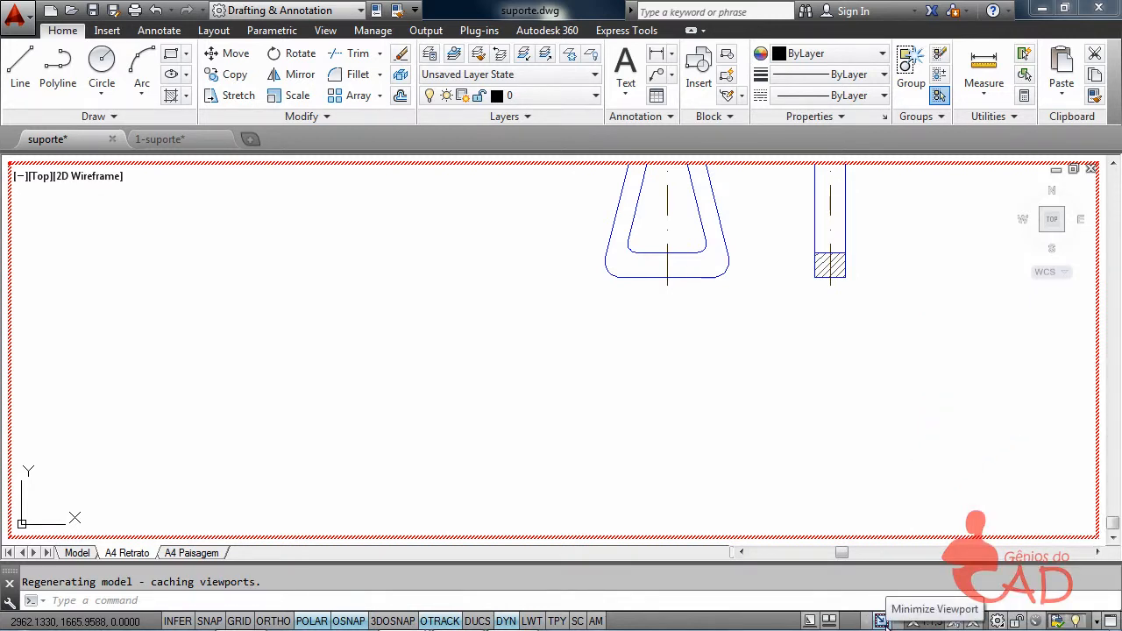
click(881, 621)
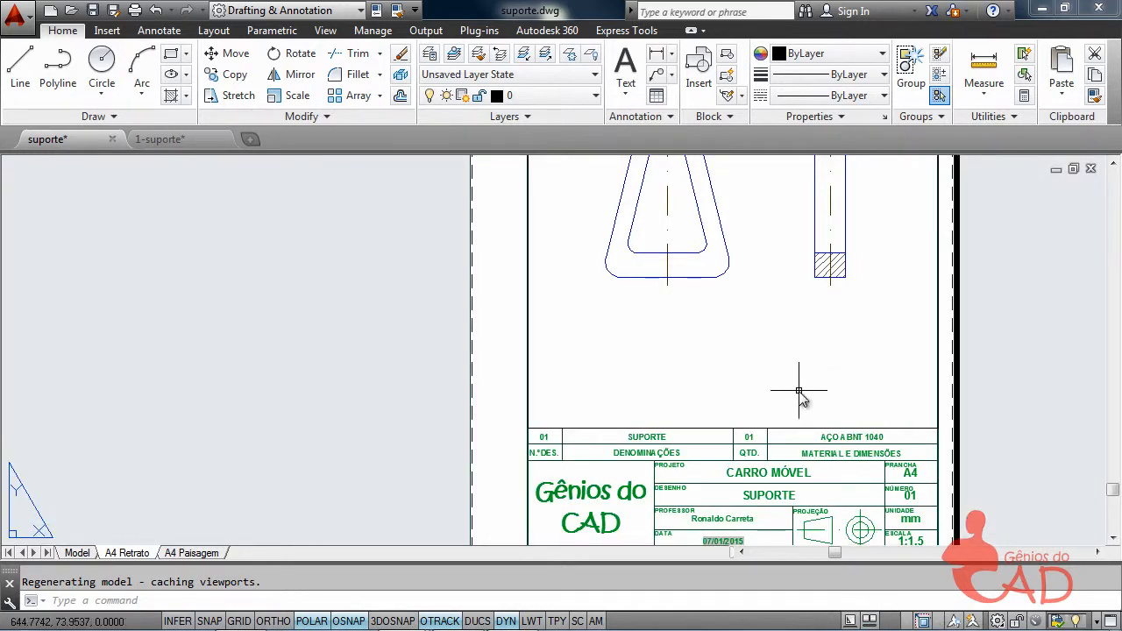
Maximize and restore the A4 Retrato viewport twice, once through its border and once with the Minimize Viewport control
click(570, 430)
double_click(570, 429)
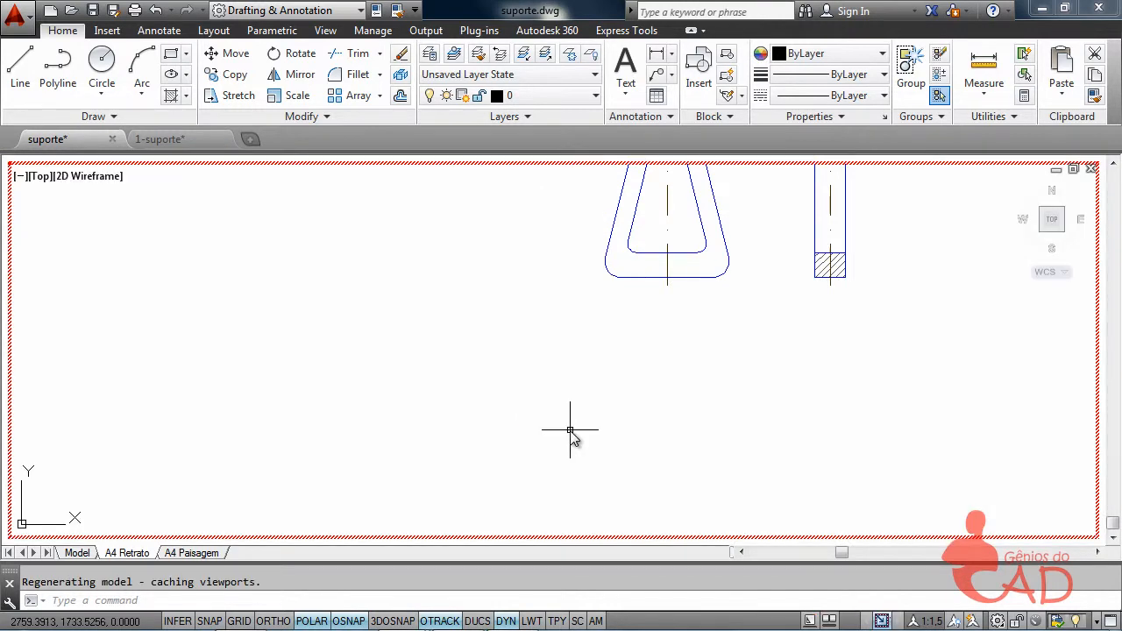
double_click(1104, 342)
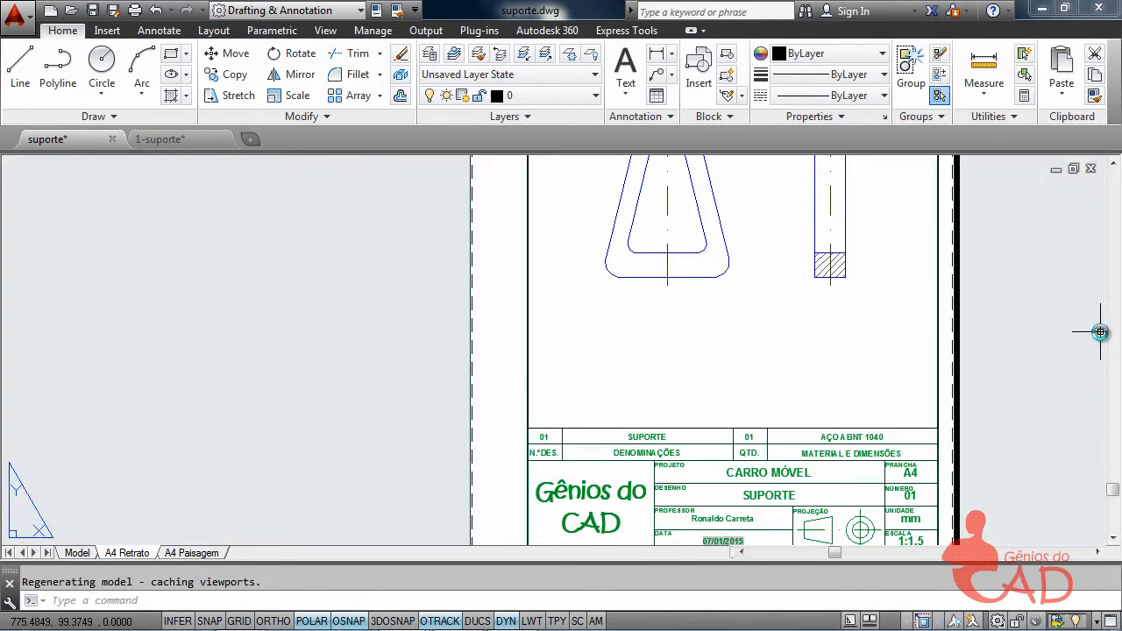
double_click(719, 429)
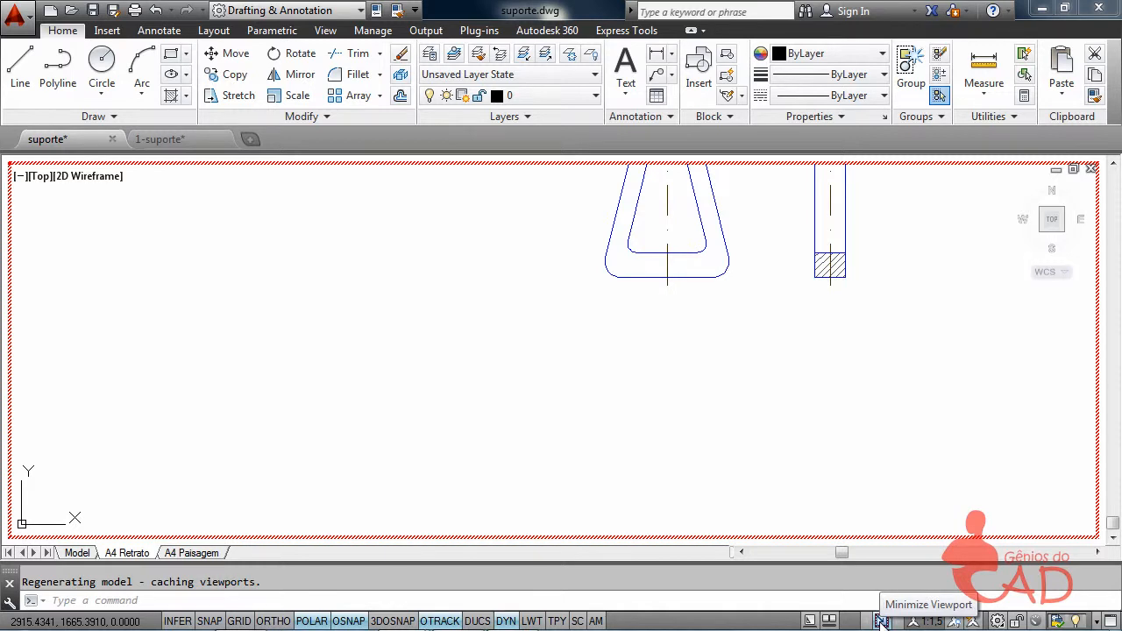
click(881, 621)
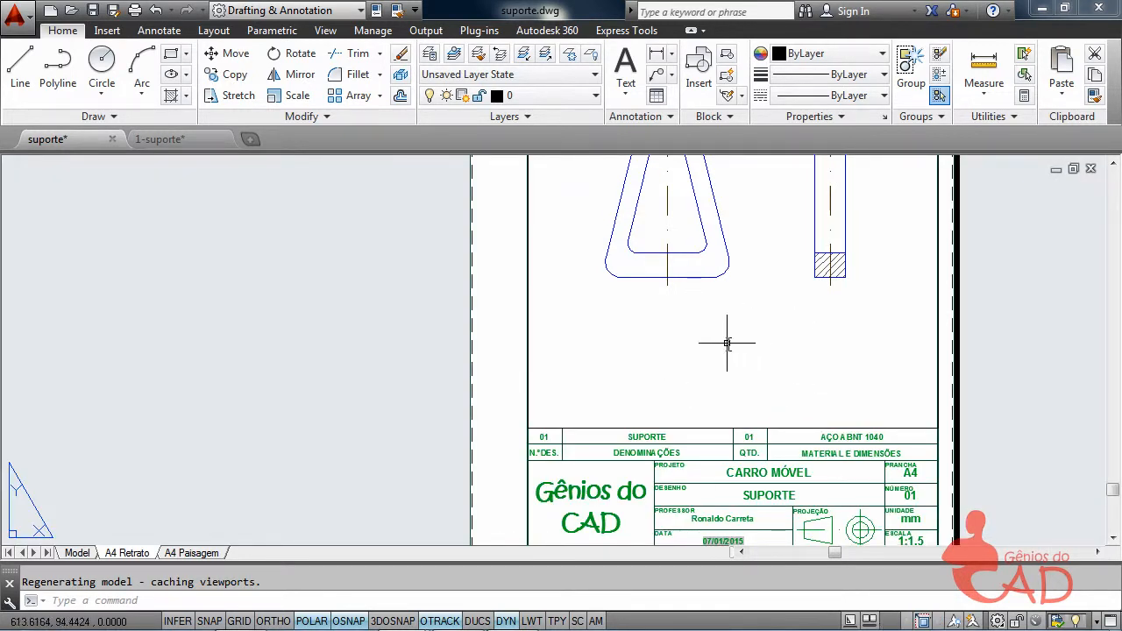
Activate model space inside the A4 Retrato viewport and return to paper space
scroll(727, 342, down, 4)
middle_drag(758, 270, 657, 294)
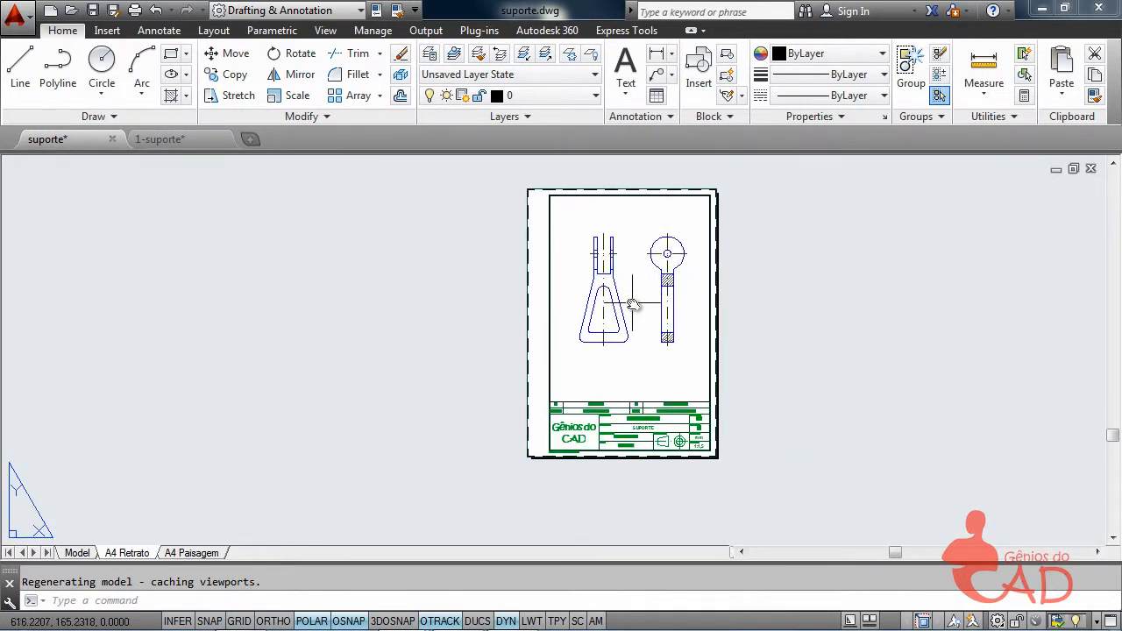
double_click(647, 286)
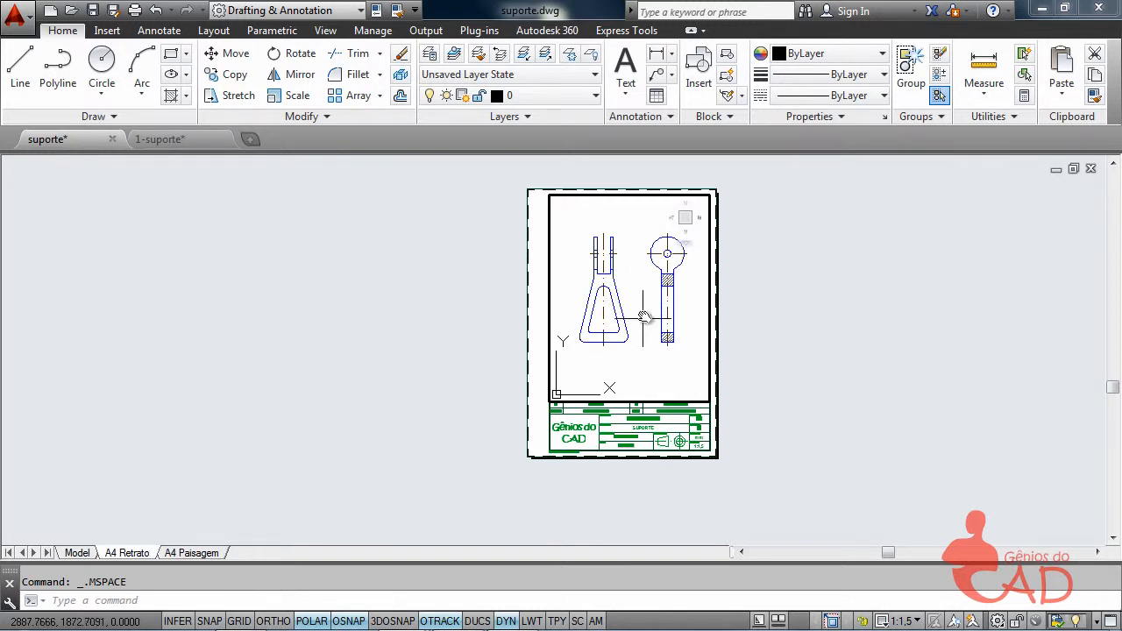
double_click(505, 313)
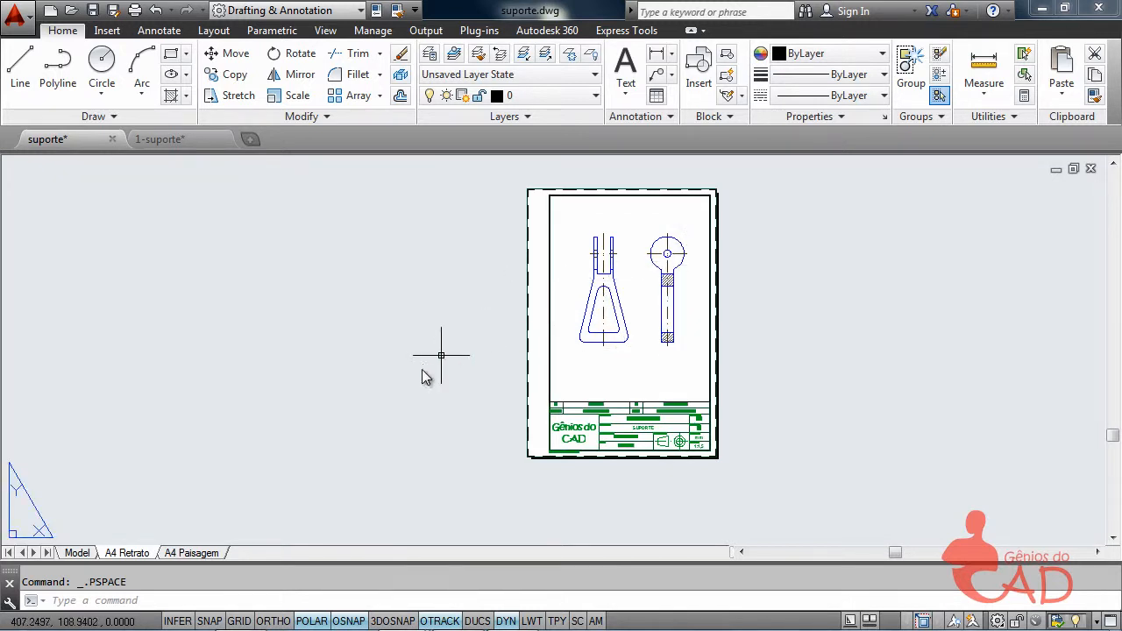
Switch suporte.dwg to model space and tile the two open drawings vertically, side by side
click(77, 553)
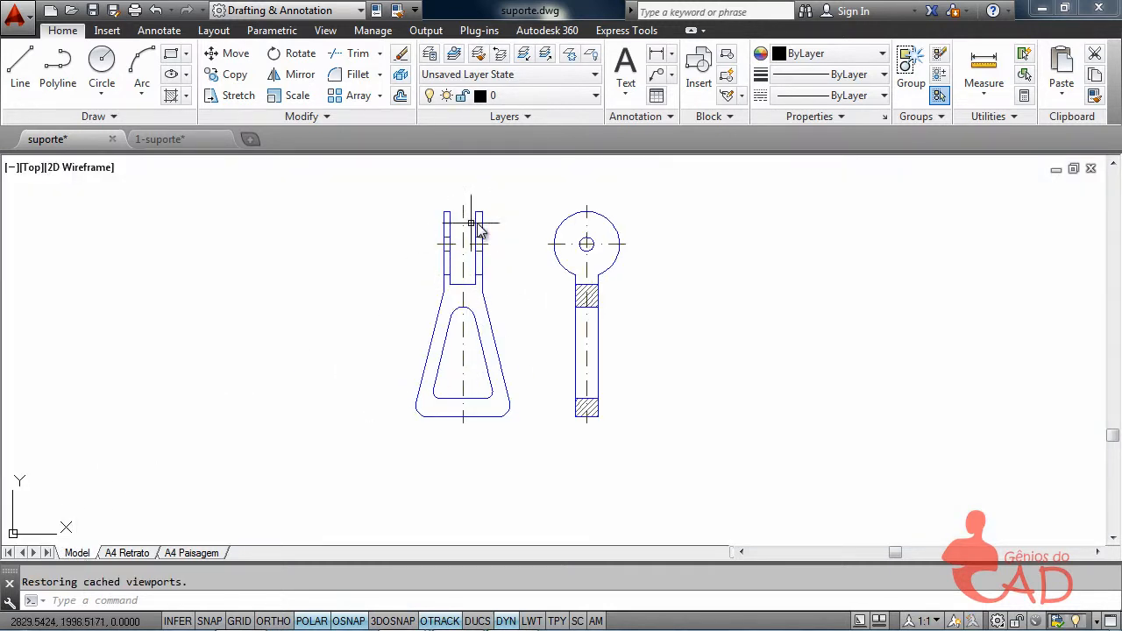
click(129, 553)
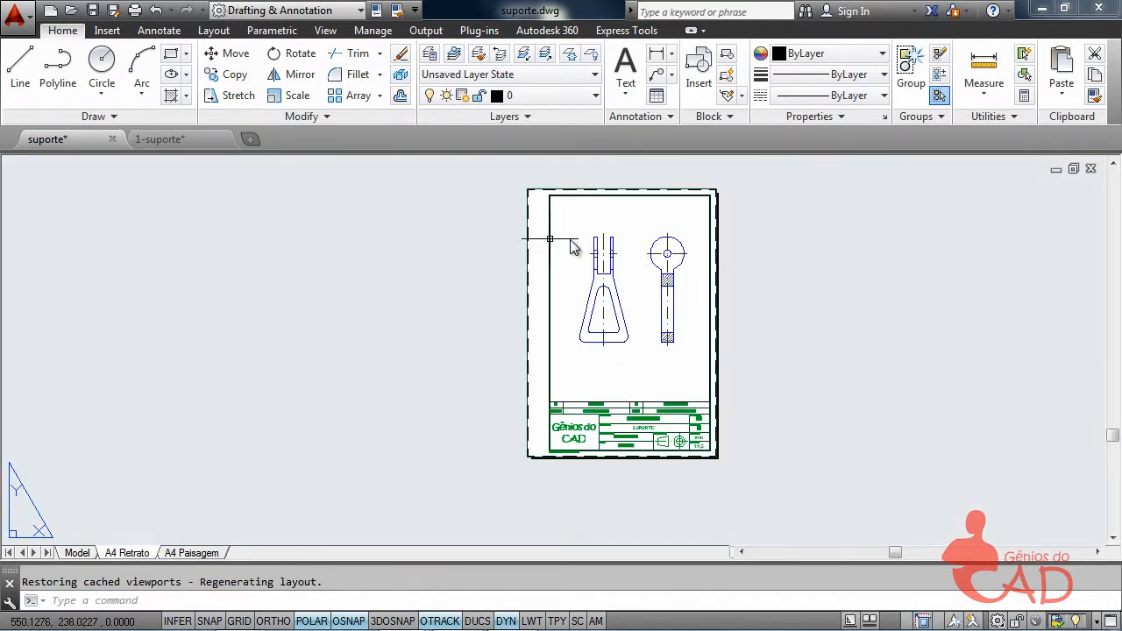
click(76, 553)
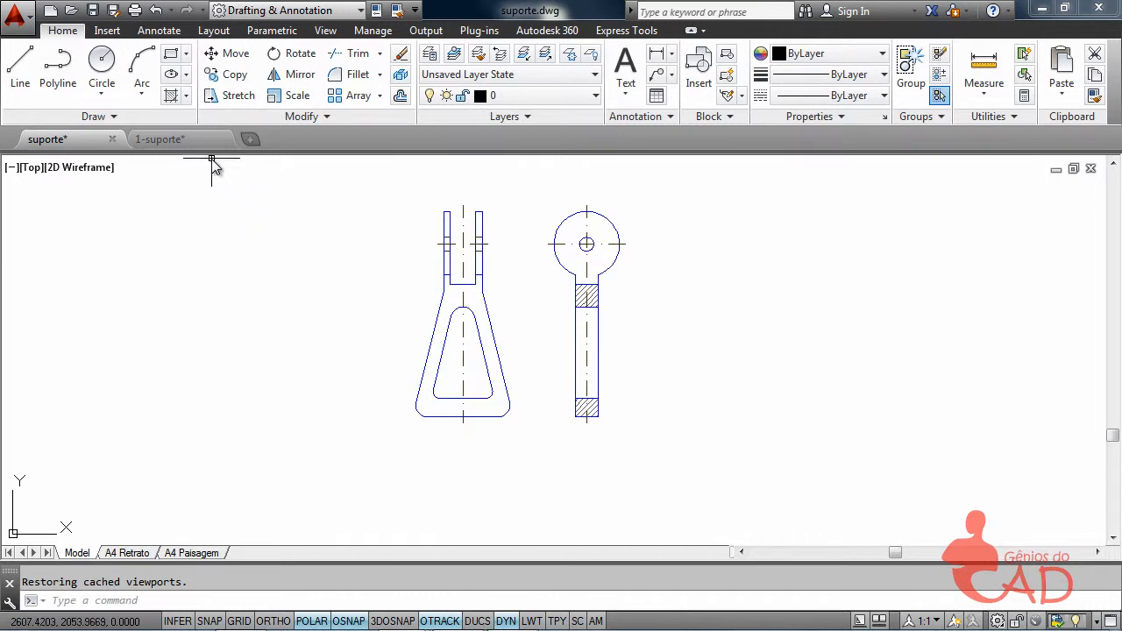
click(325, 29)
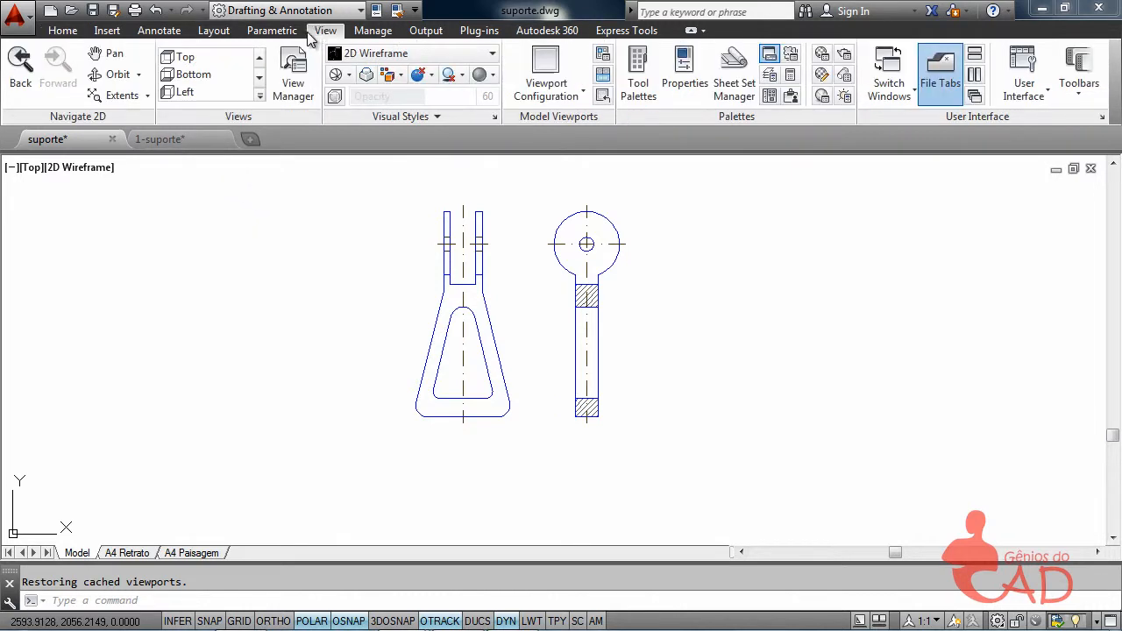
click(973, 75)
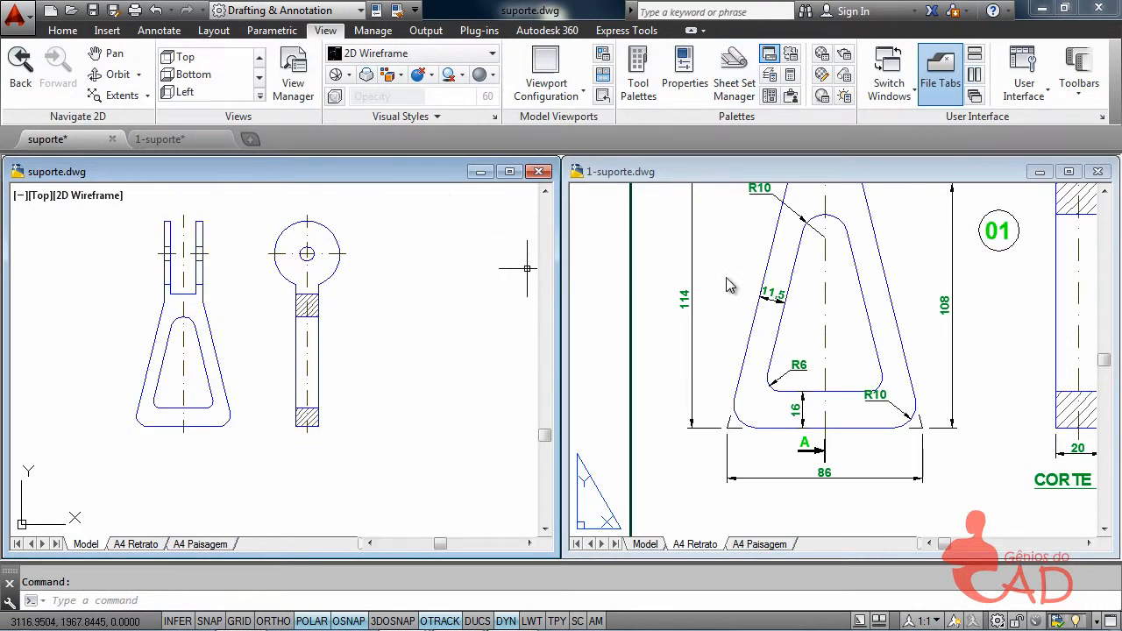
Examine the dimensioned reference sheet in 1-suporte.dwg alongside the undimensioned views, and return to suporte.dwg
click(405, 278)
click(364, 346)
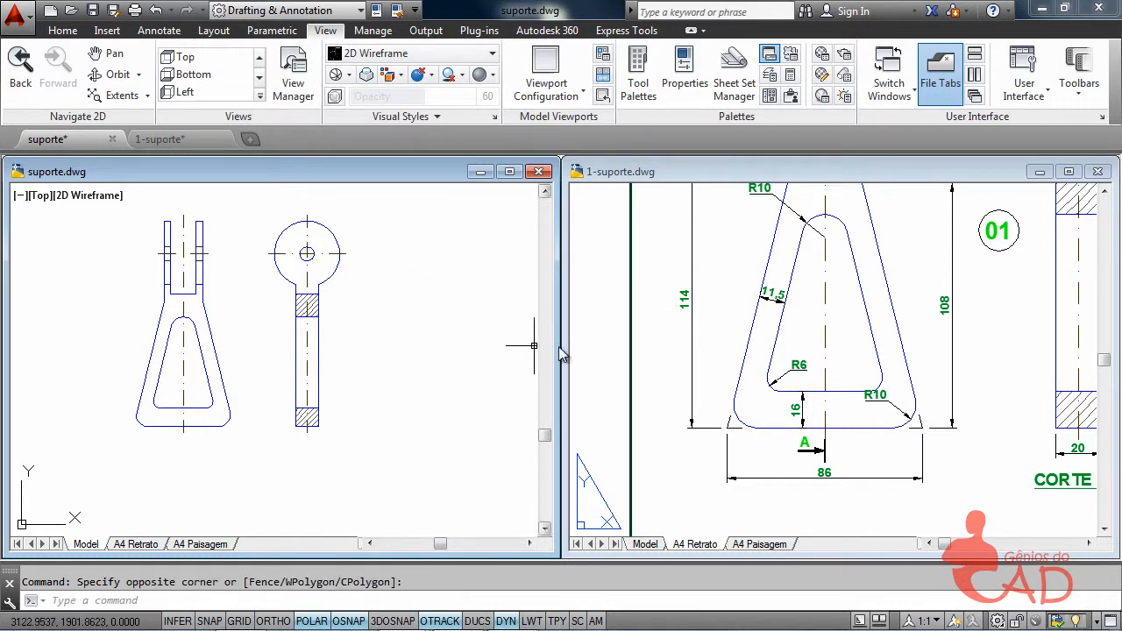
scroll(913, 345, down, 5)
scroll(487, 341, up, 4)
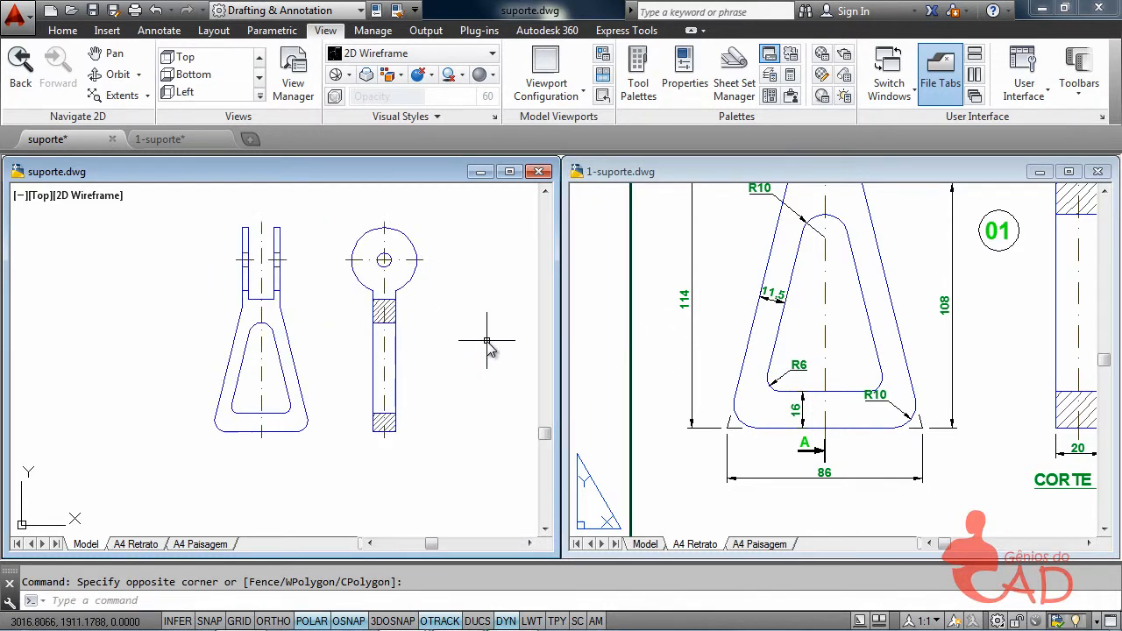
click(899, 299)
scroll(964, 309, down, 4)
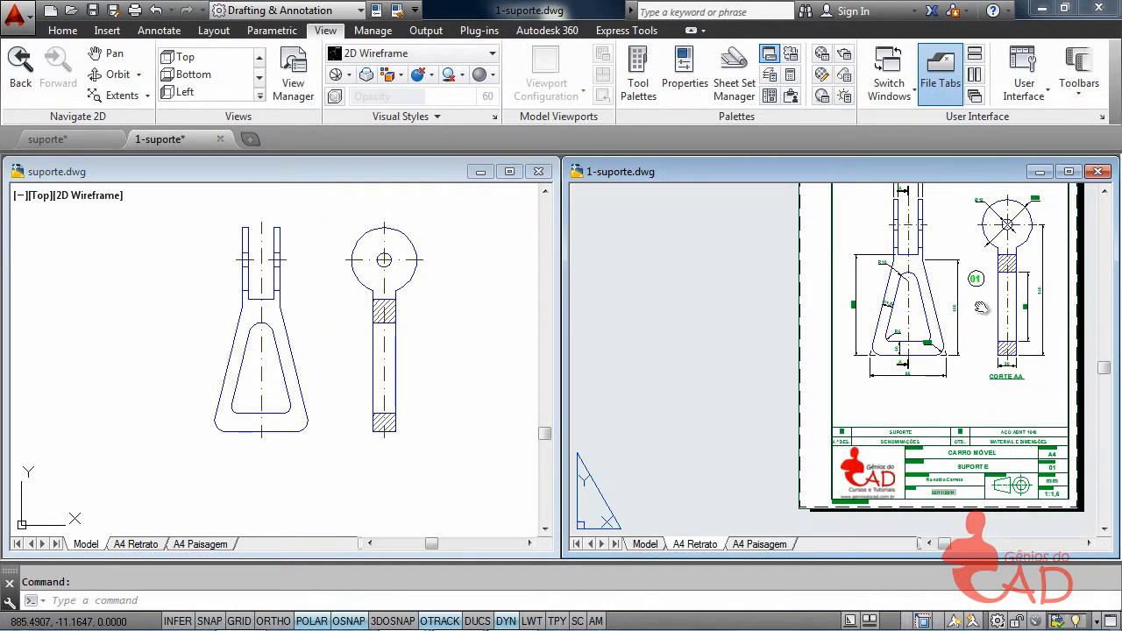
middle_drag(982, 308, 917, 348)
click(337, 219)
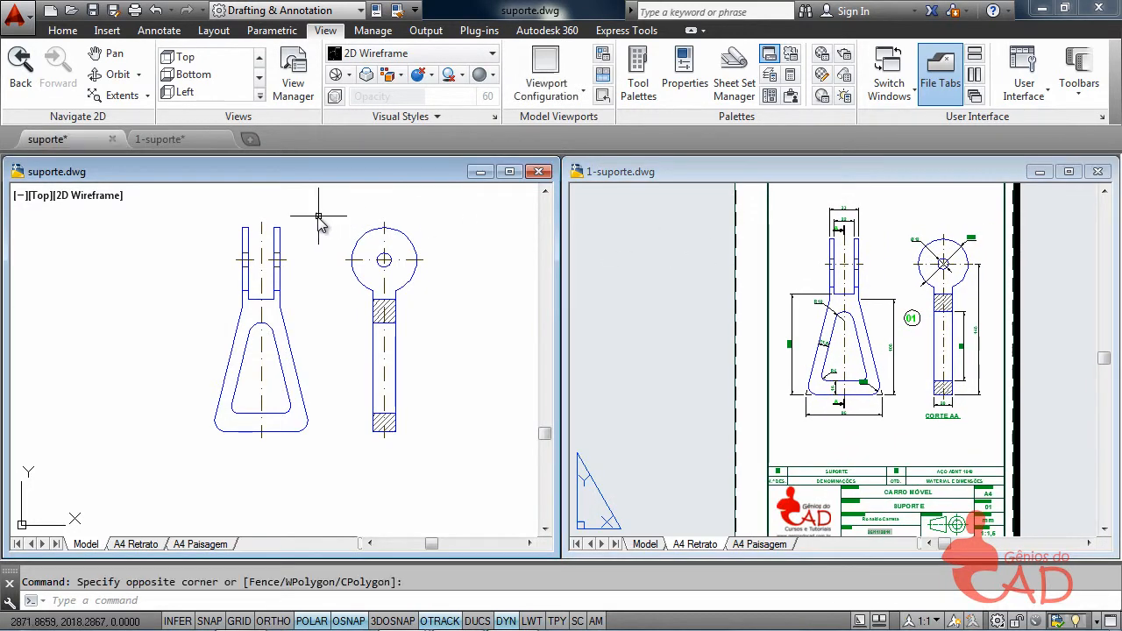
click(193, 207)
Make cotas the current layer in suporte.dwg
click(62, 30)
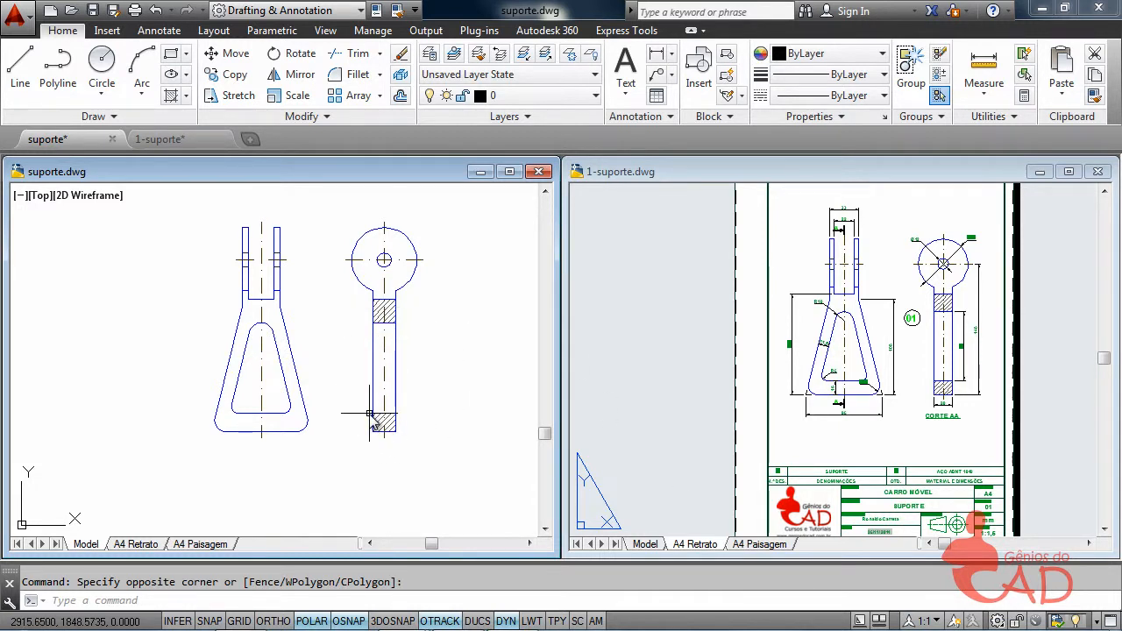
mouse_move(383, 421)
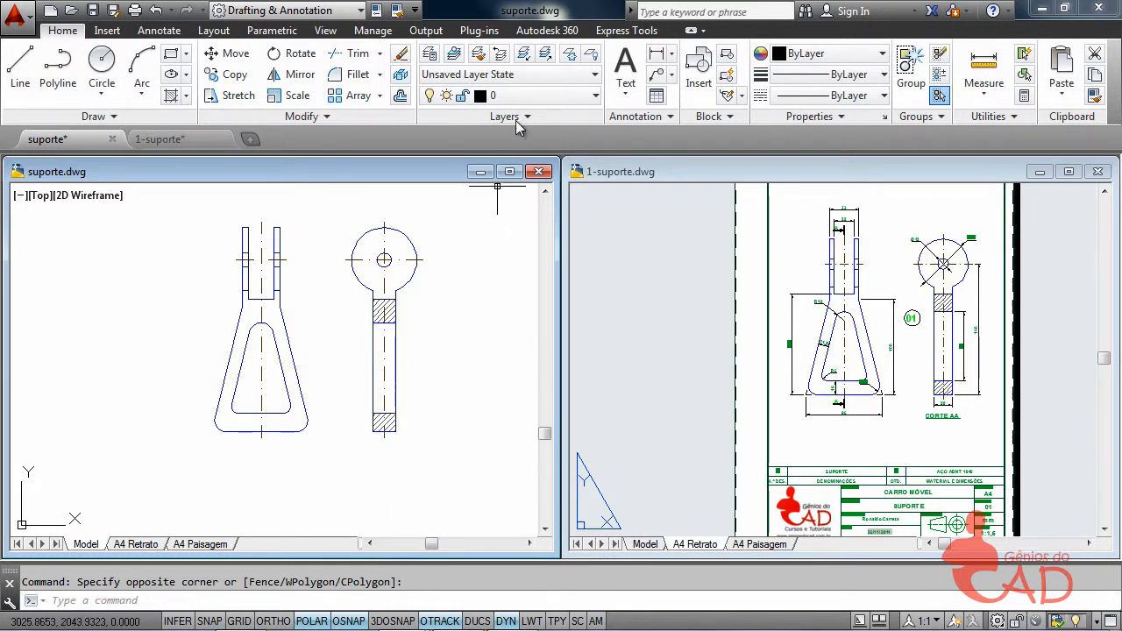
click(577, 97)
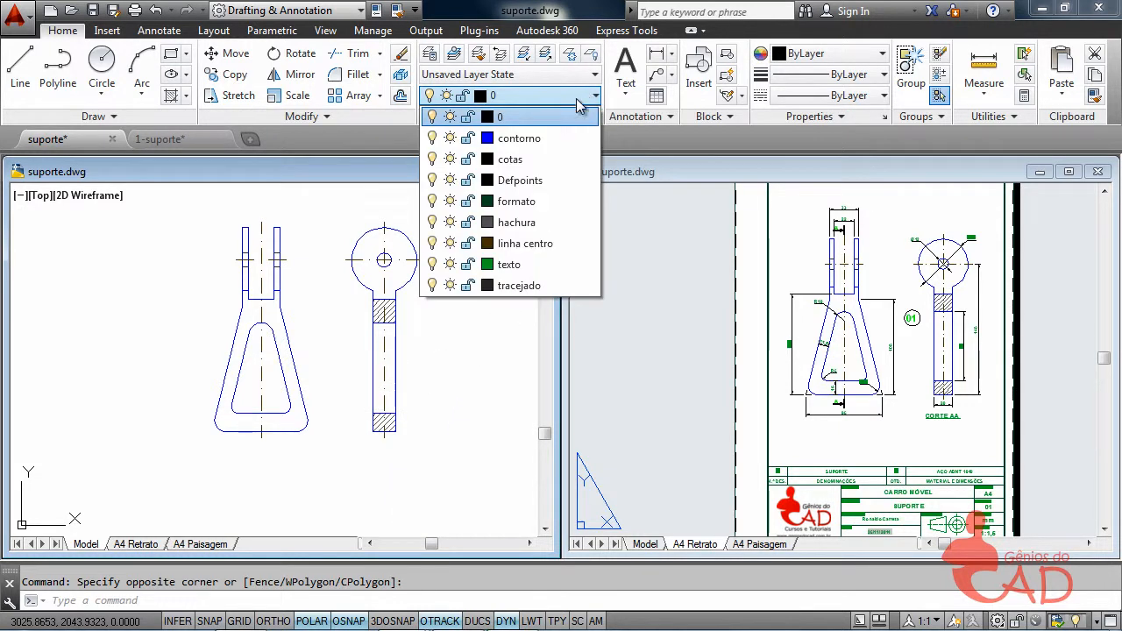
click(528, 161)
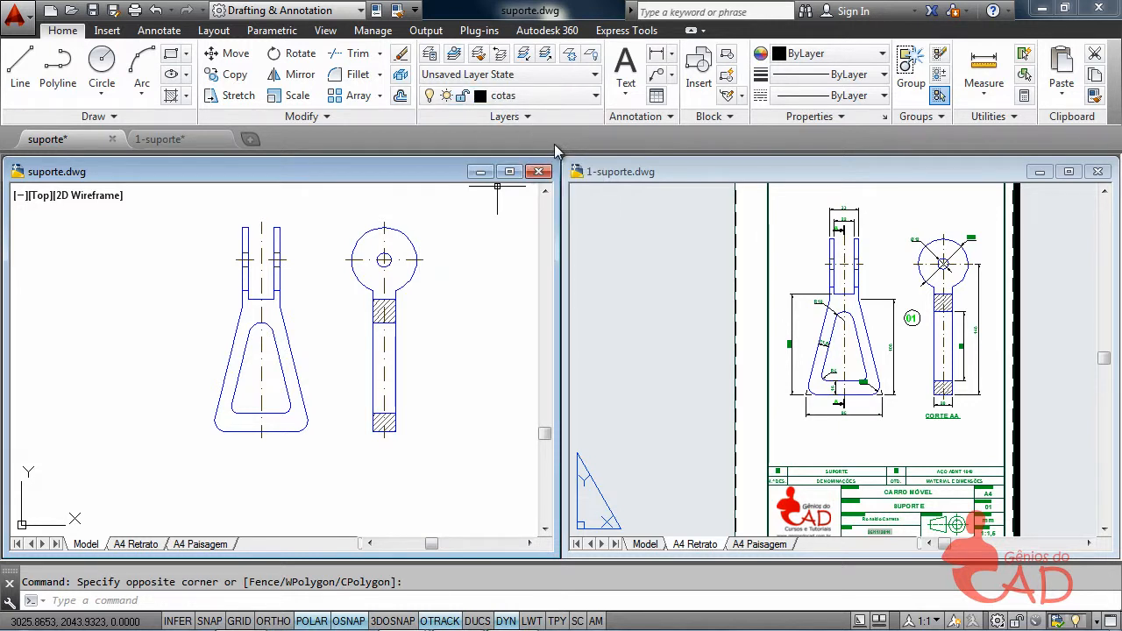
click(666, 122)
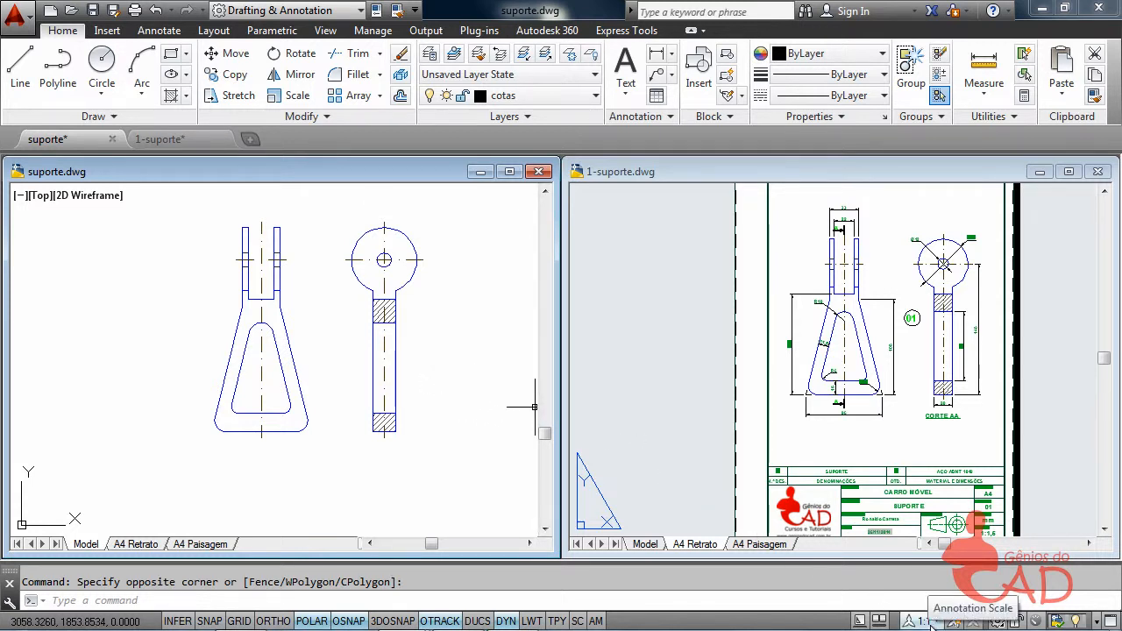
mouse_move(905, 628)
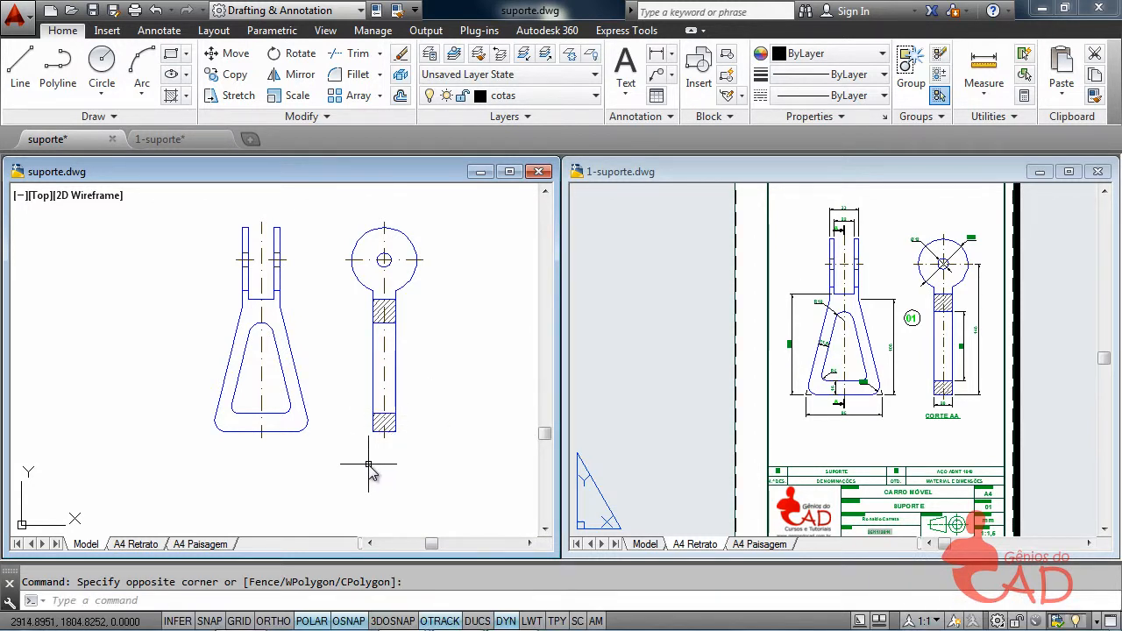
click(288, 475)
click(213, 477)
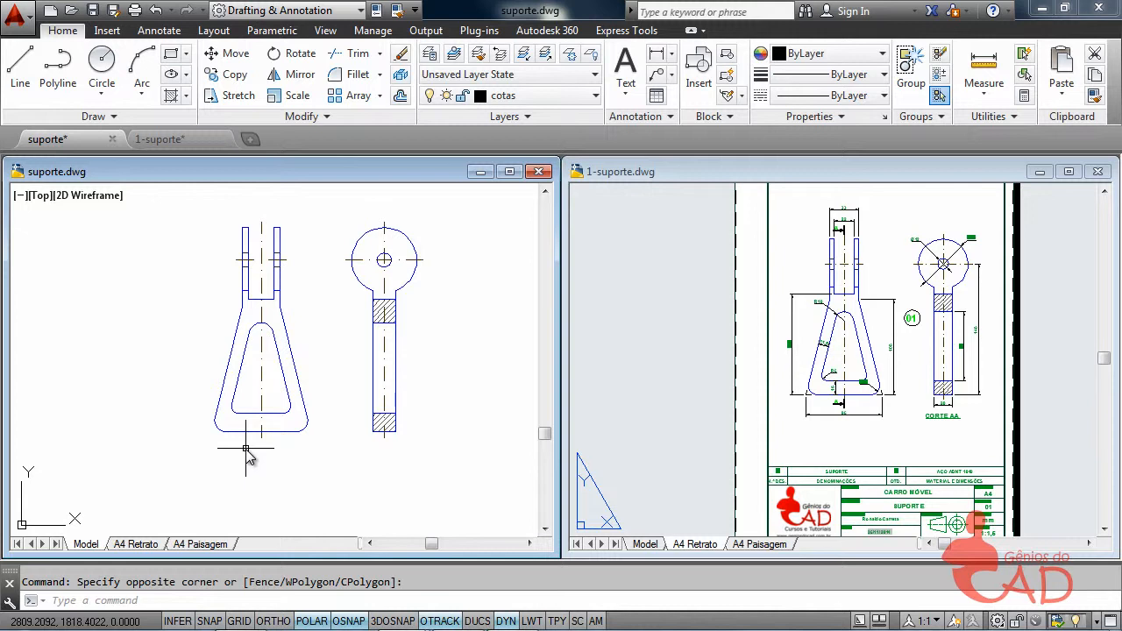
click(242, 480)
click(184, 472)
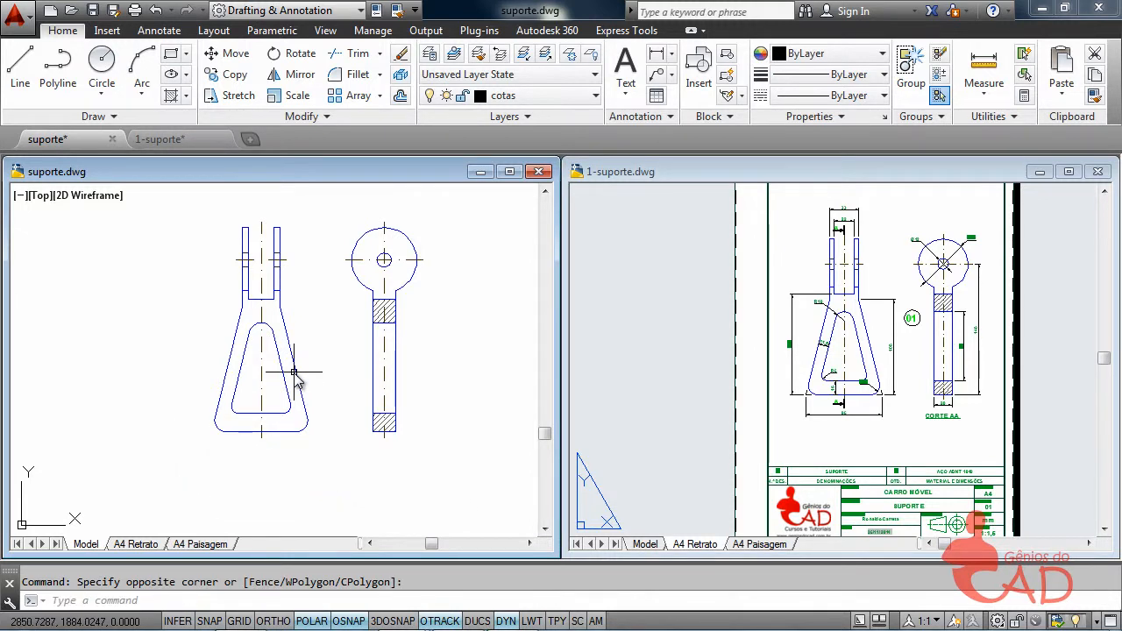
click(672, 57)
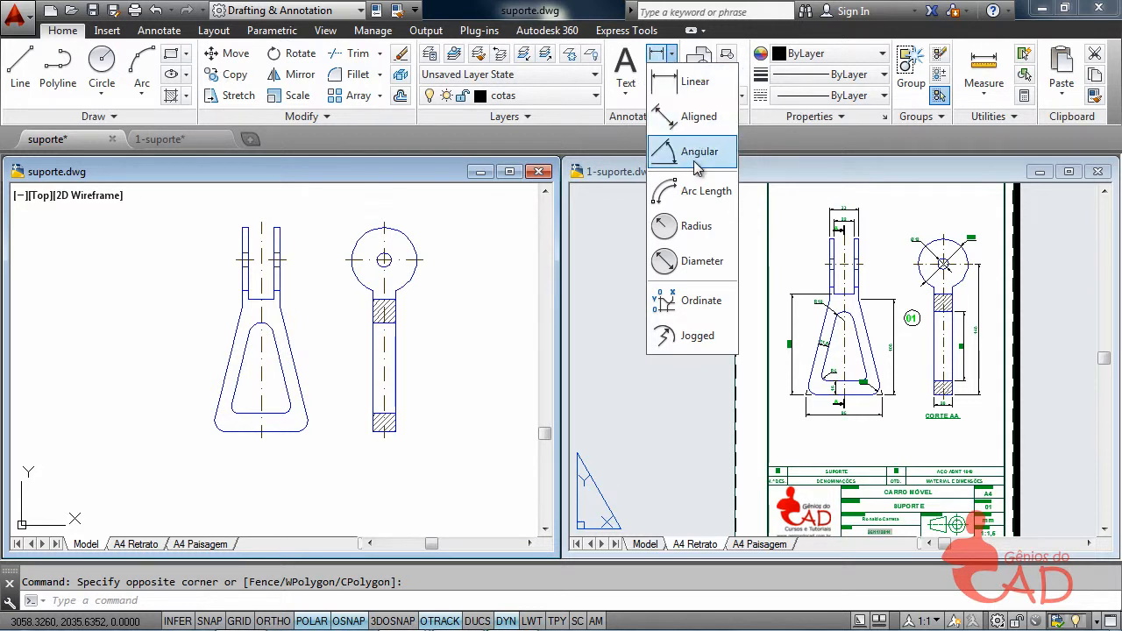
click(473, 19)
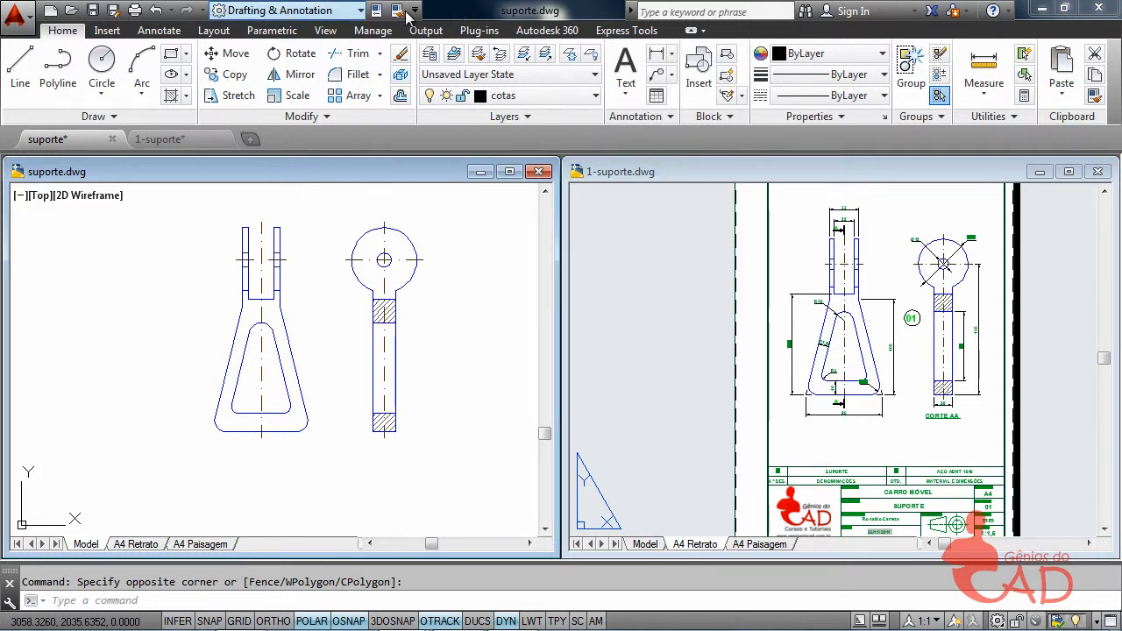
click(159, 30)
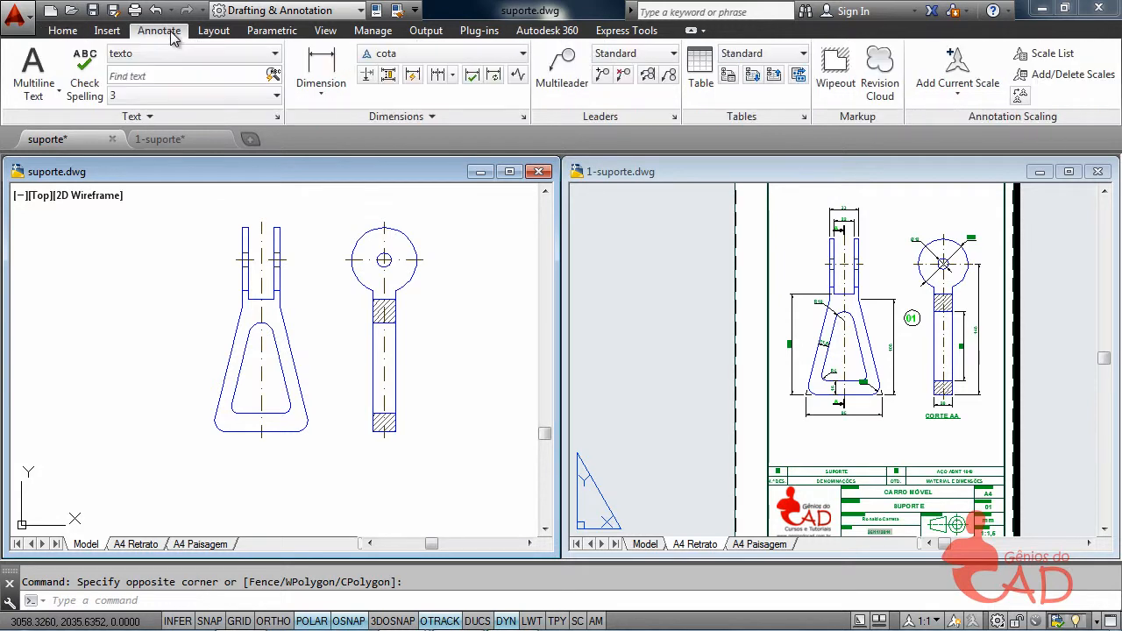
click(327, 98)
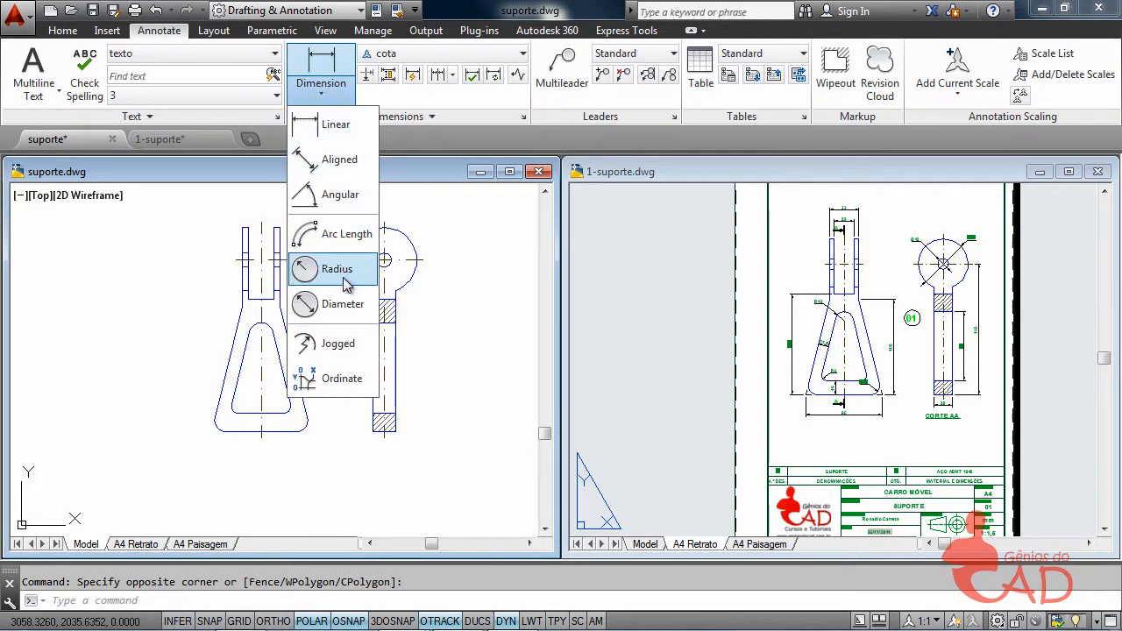
click(750, 33)
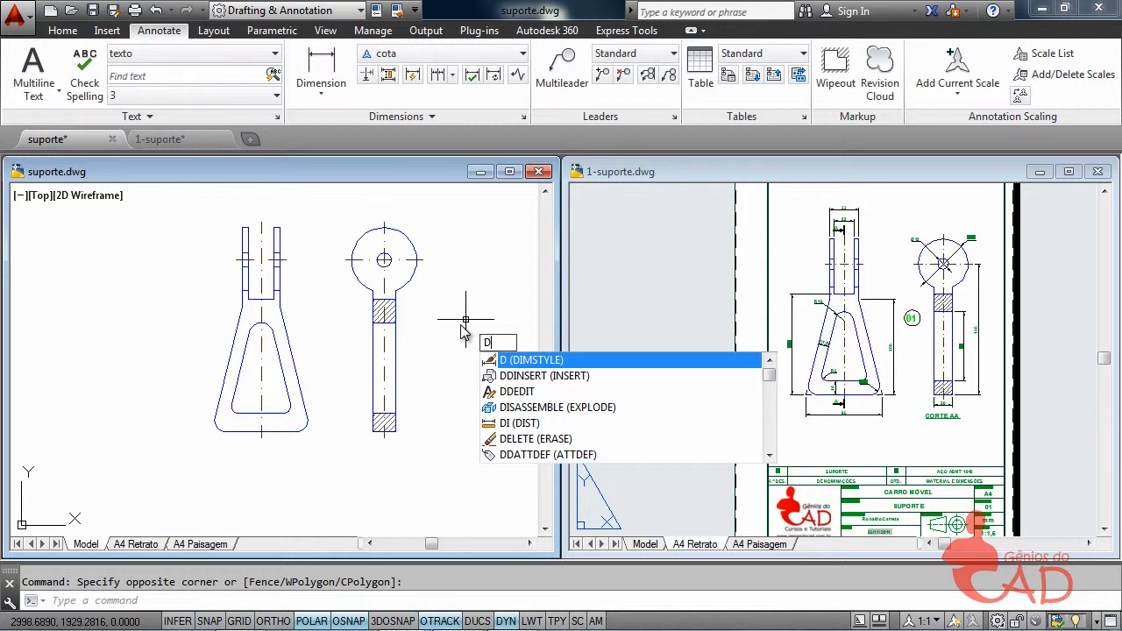
Check the section view in 1-suporte.dwg and add a linear dimension for the opening's height beside the section view in suporte.dwg
text(i)
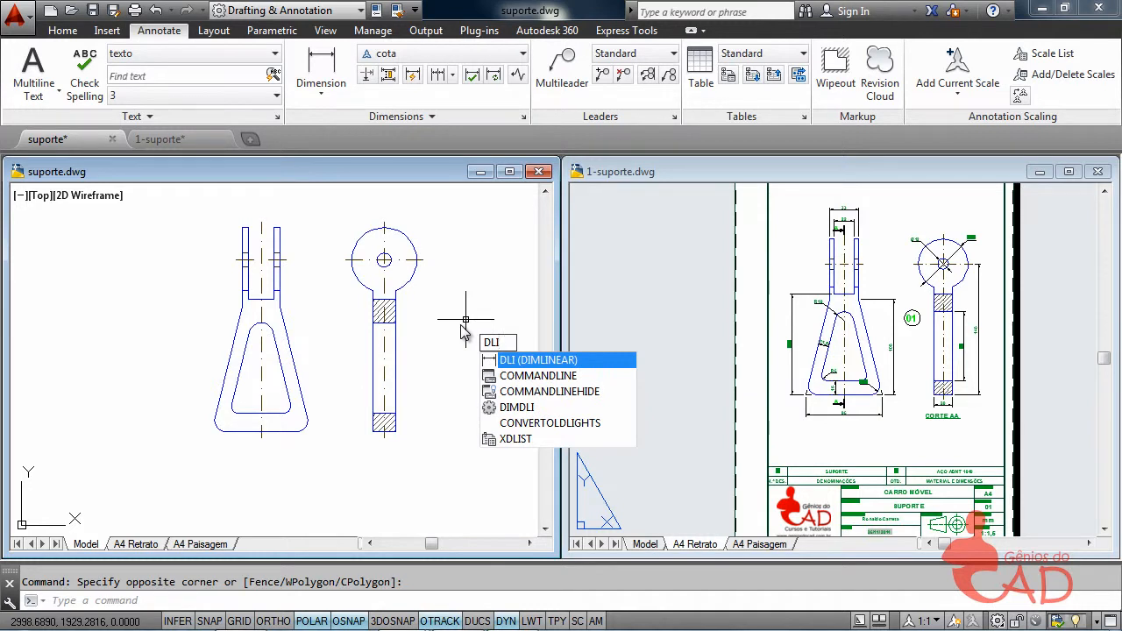
key(Return)
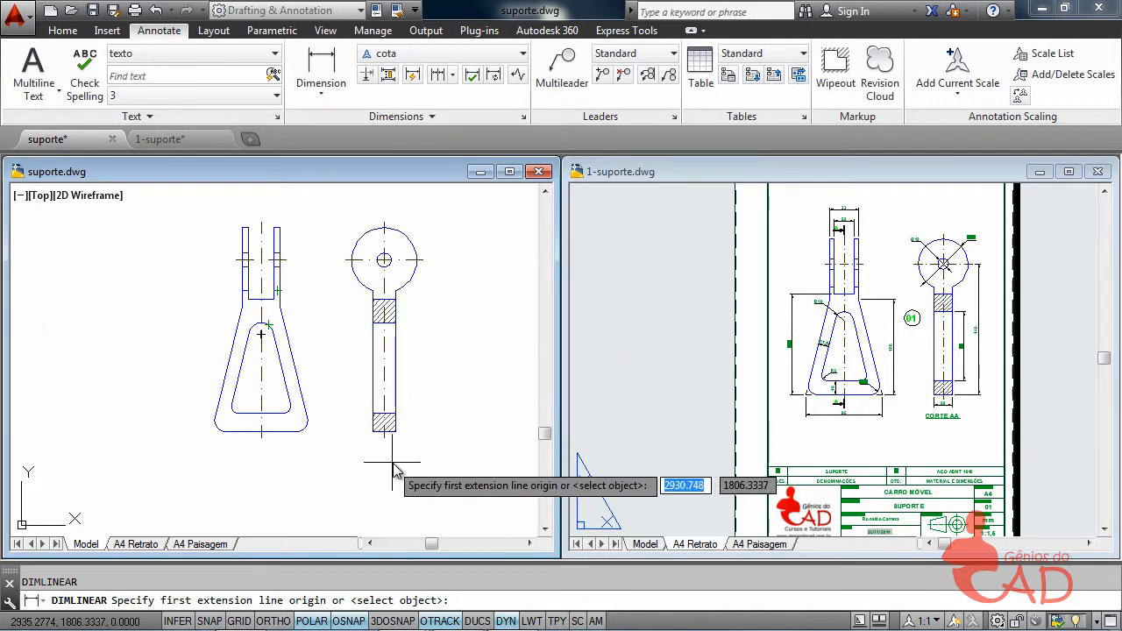
click(982, 182)
scroll(1013, 361, up, 5)
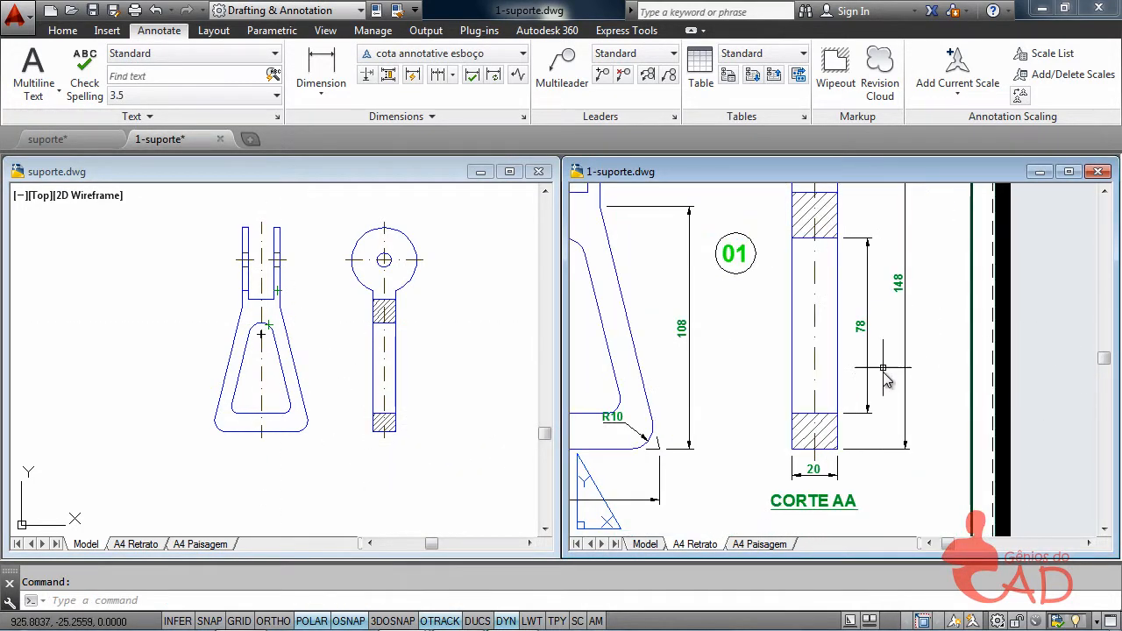
click(436, 175)
key(Return)
scroll(390, 369, up, 3)
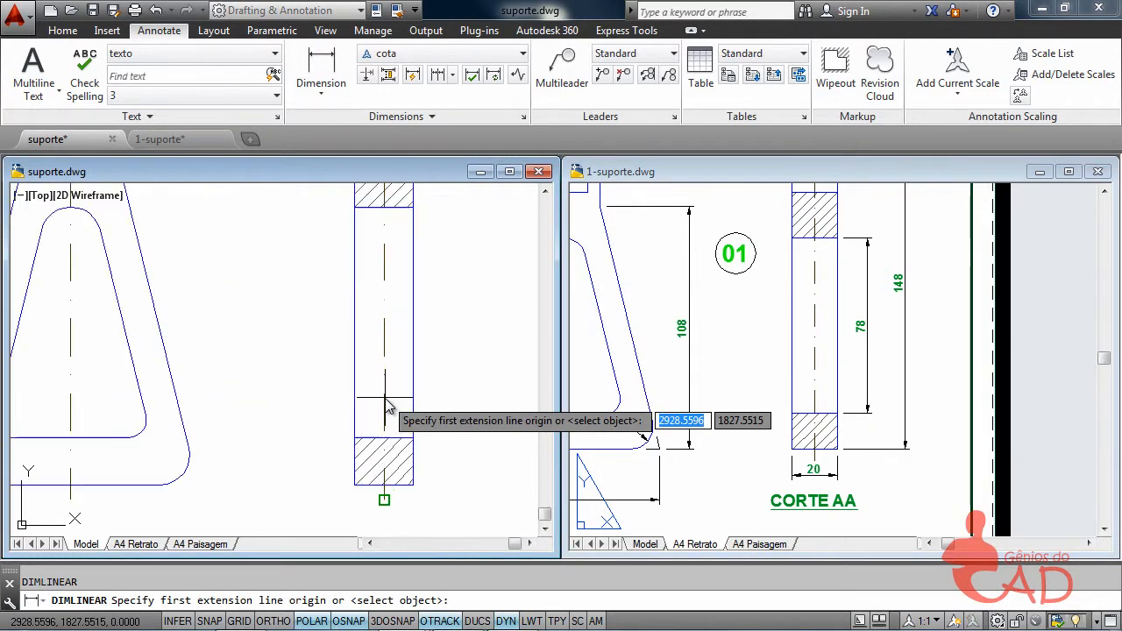
click(412, 208)
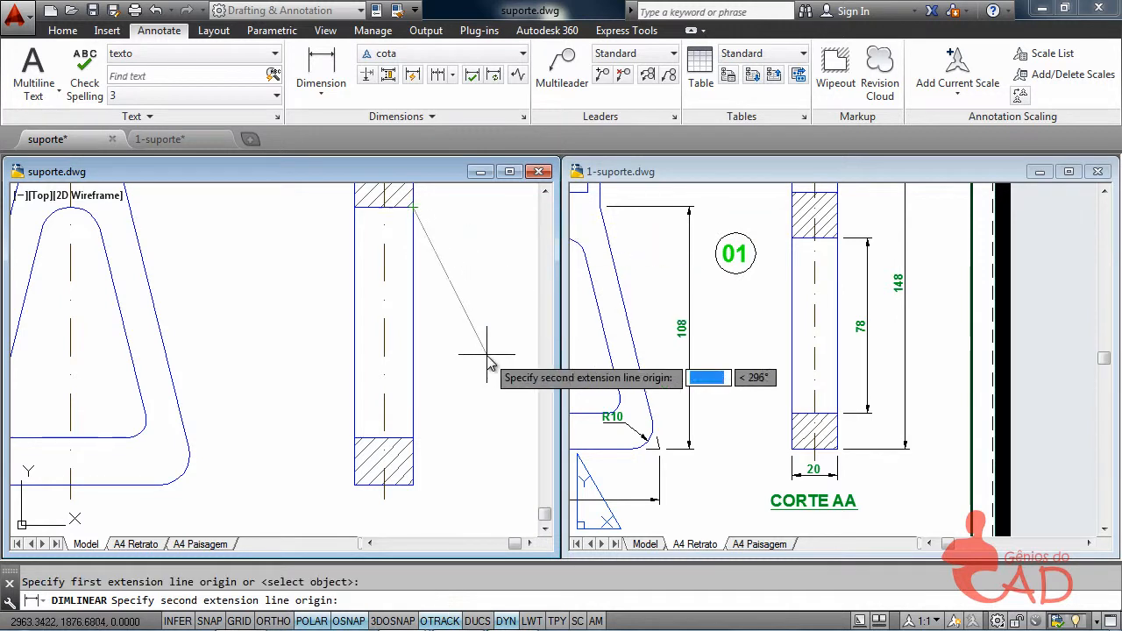
scroll(413, 443, up, 5)
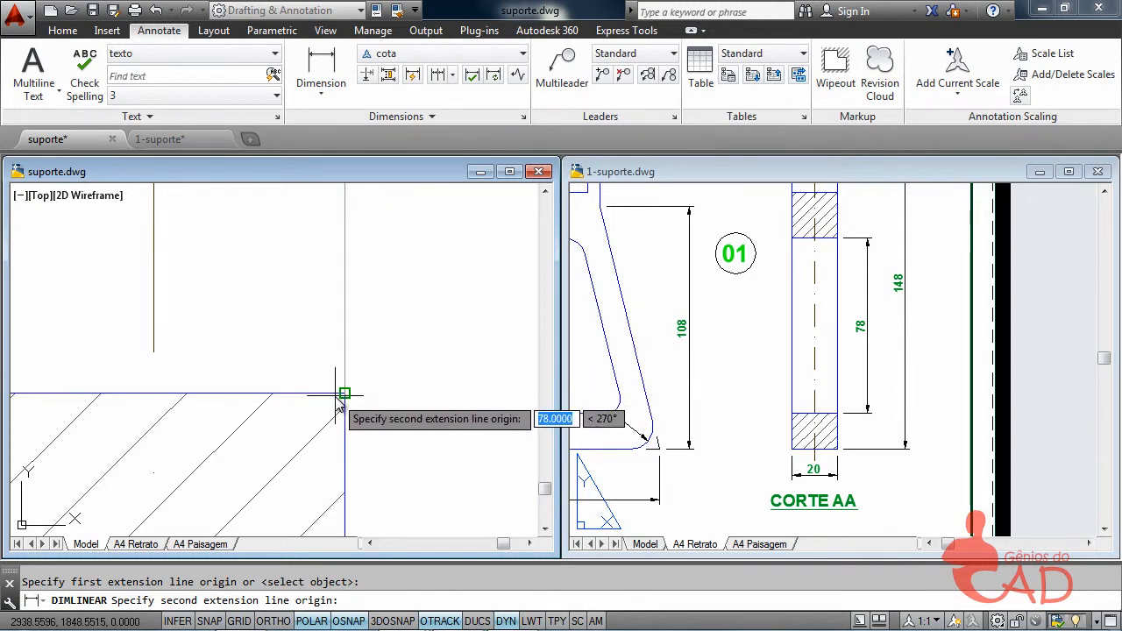
scroll(350, 395, down, 3)
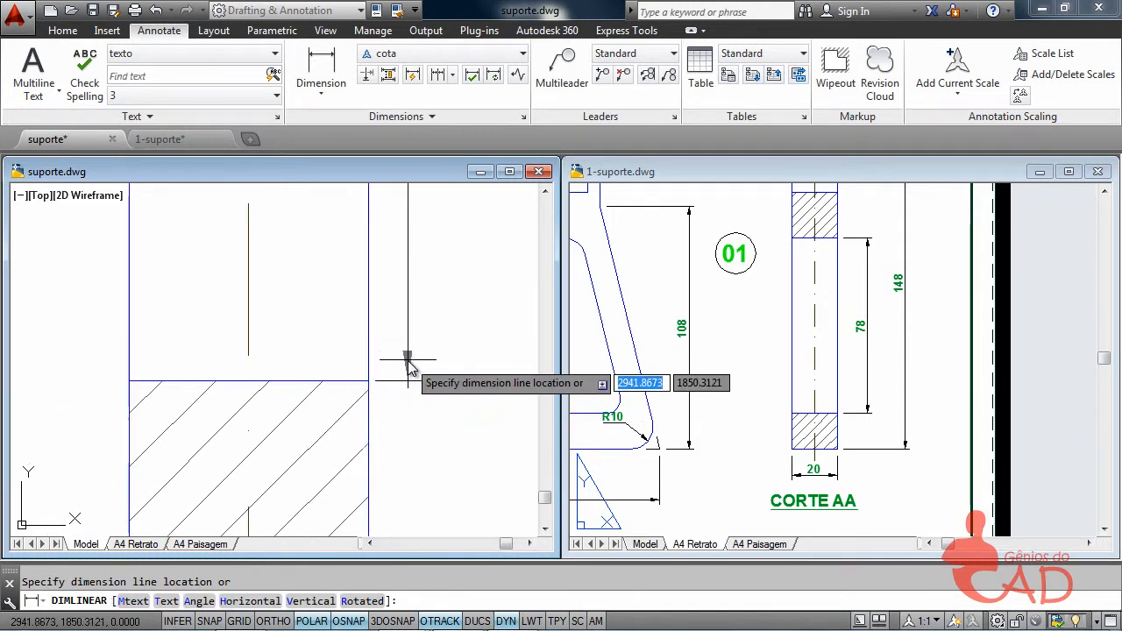
middle_drag(431, 358, 426, 383)
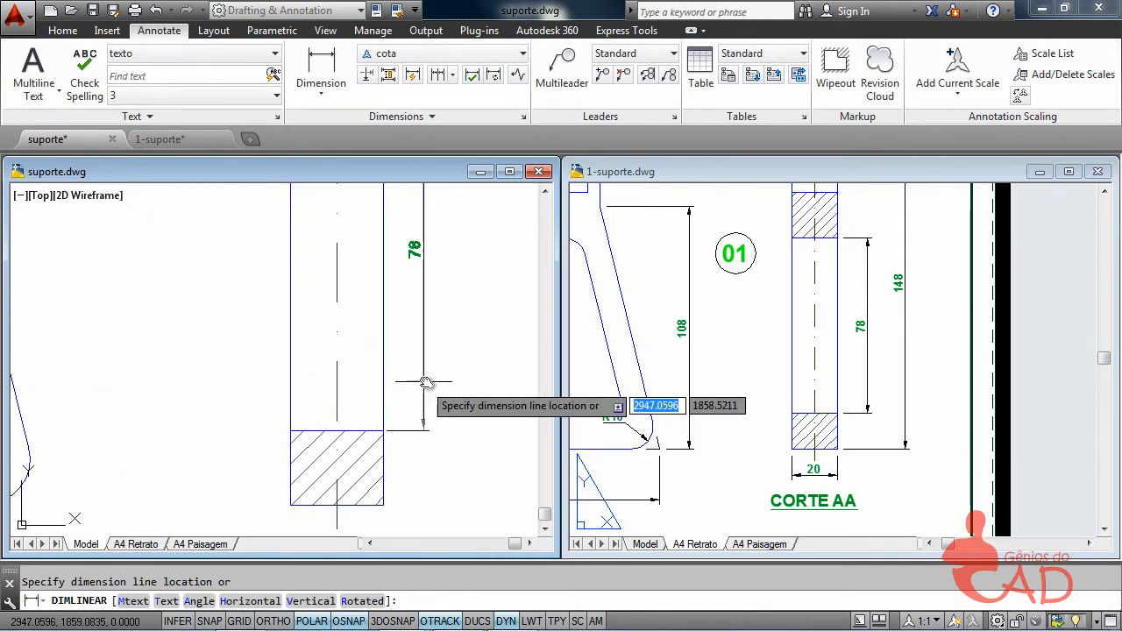
scroll(426, 382, down, 2)
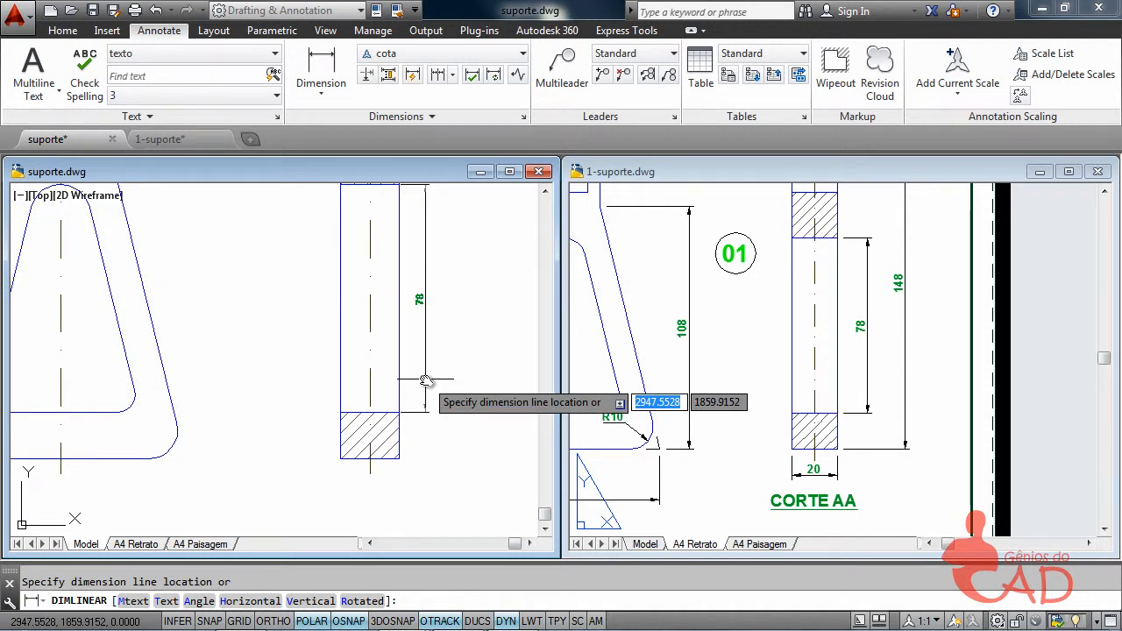
click(426, 381)
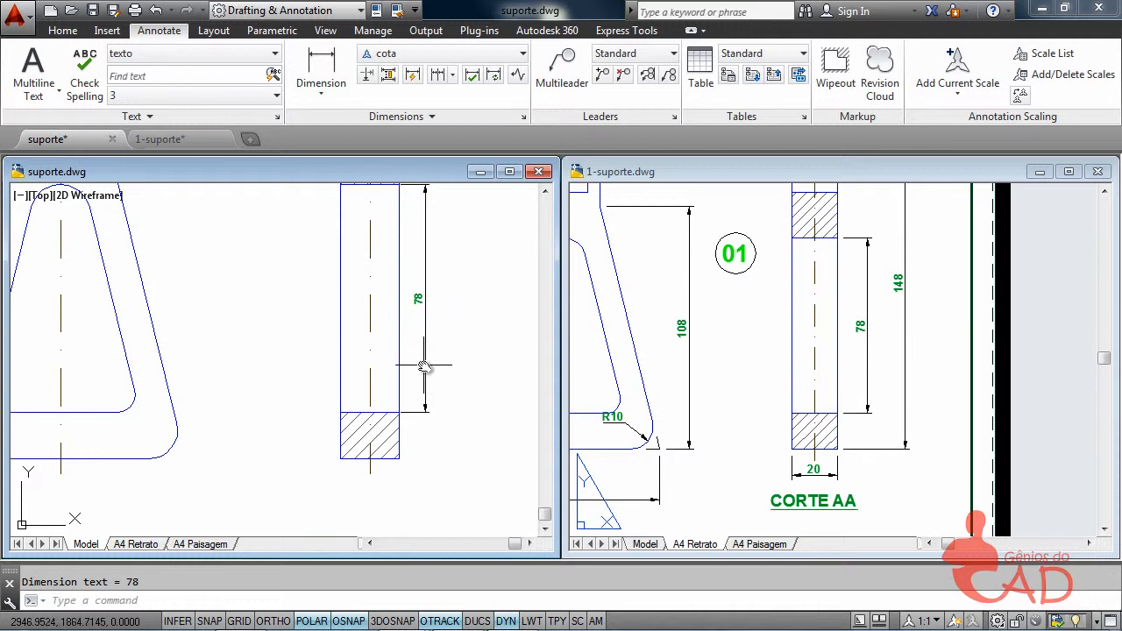
Set the model space annotation scale of suporte.dwg to 1:4
middle_drag(429, 284, 386, 325)
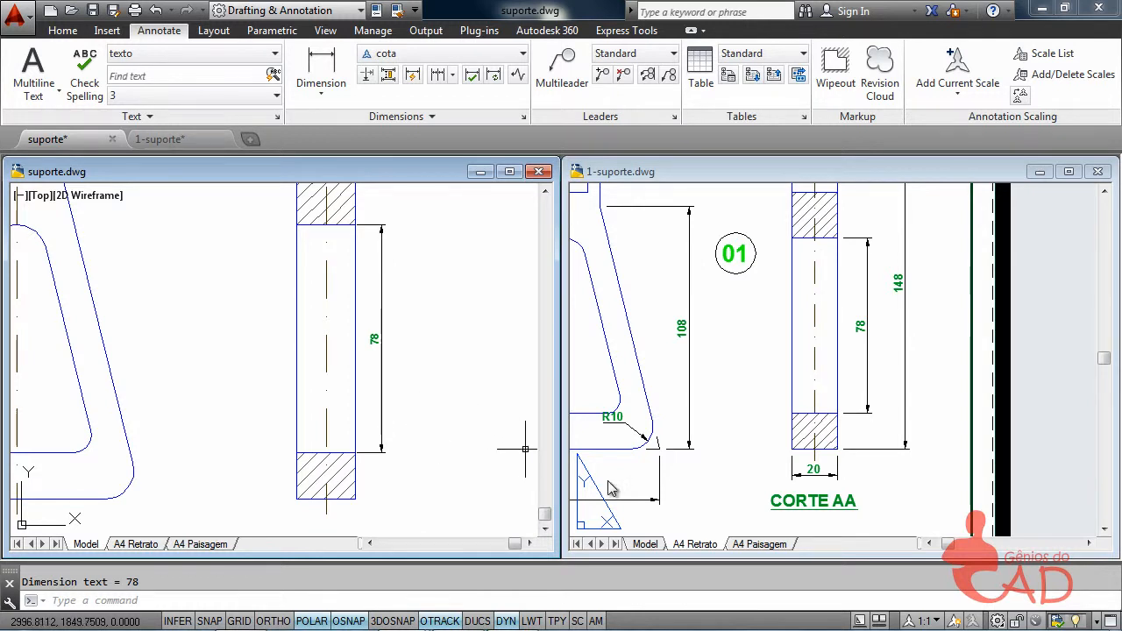
click(938, 621)
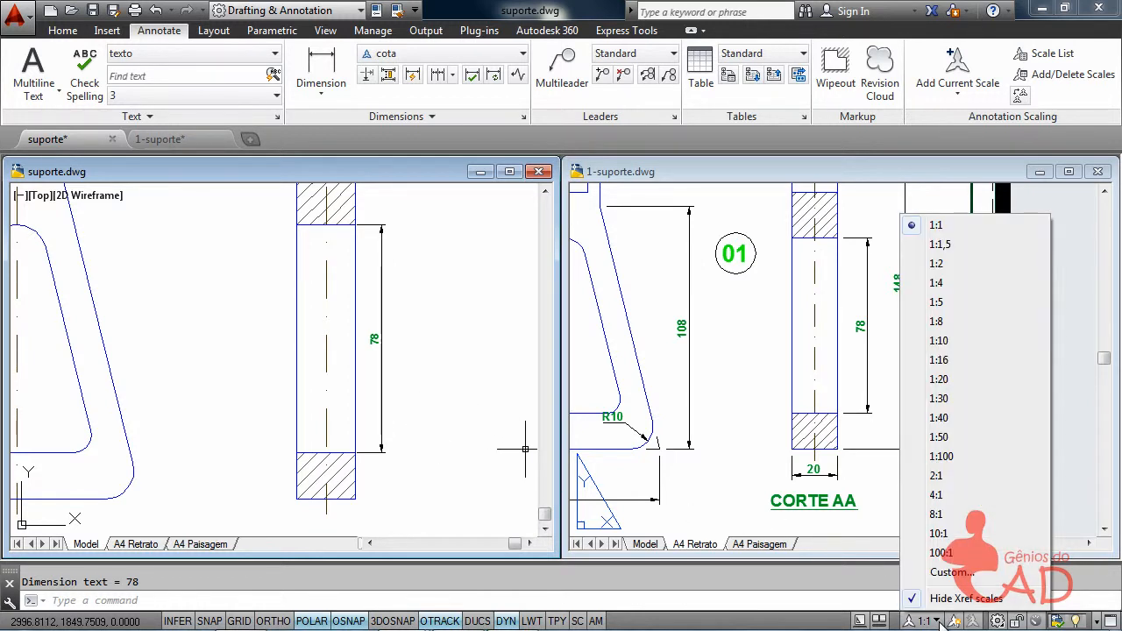
click(936, 283)
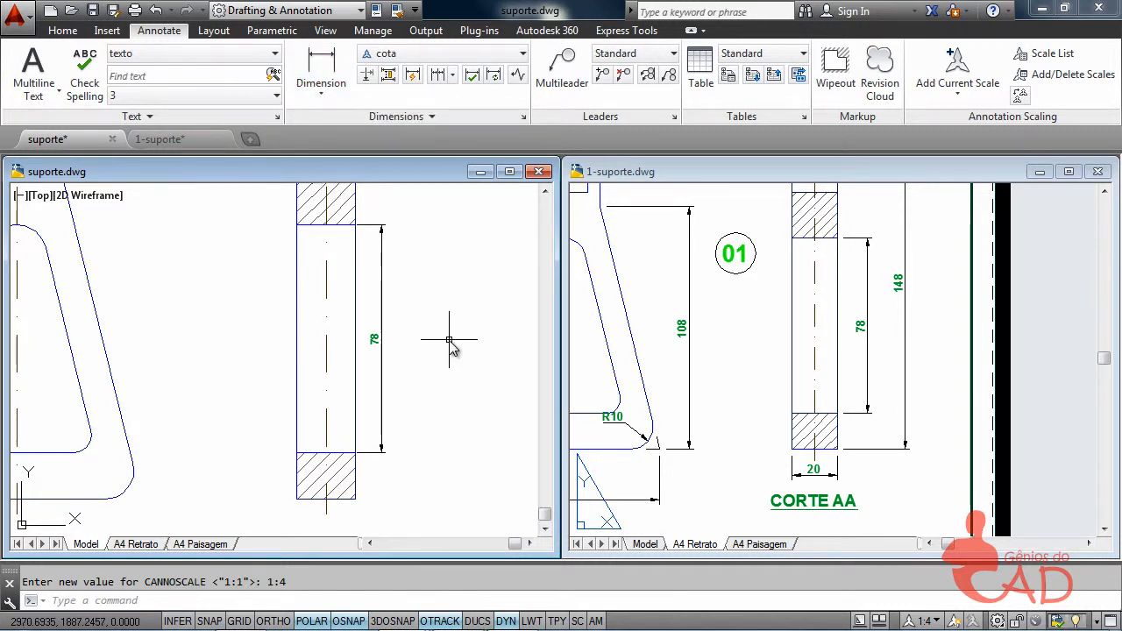
Add a vertical linear dimension from the section view's base to the hole's centreline, placed outside the opening's height dimension as in the reference
text(li)
key(Return)
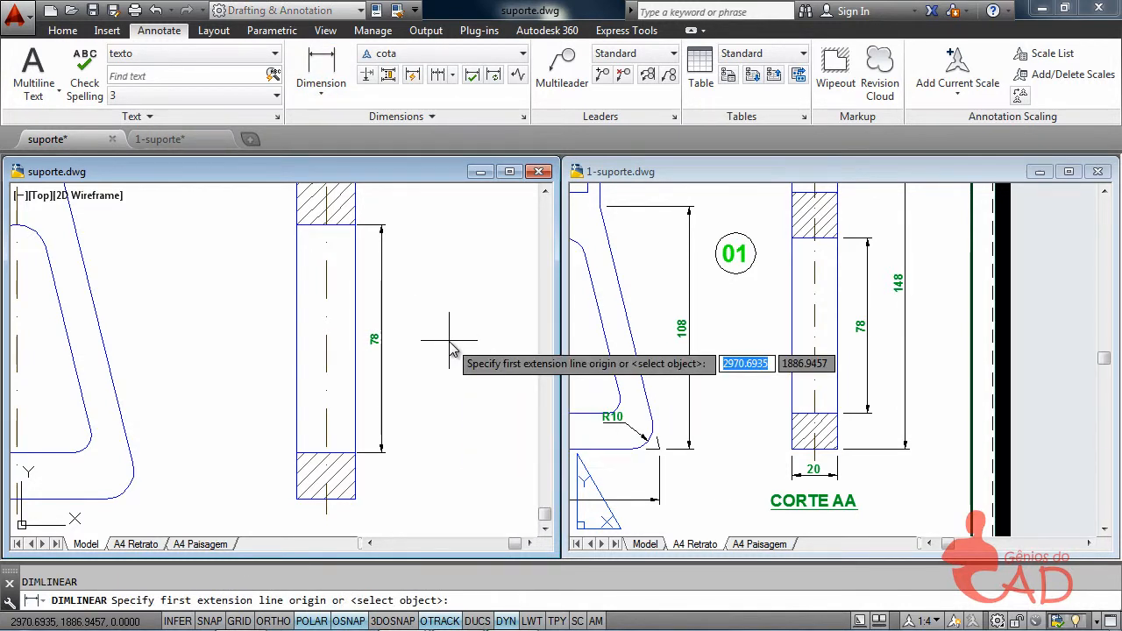
click(913, 188)
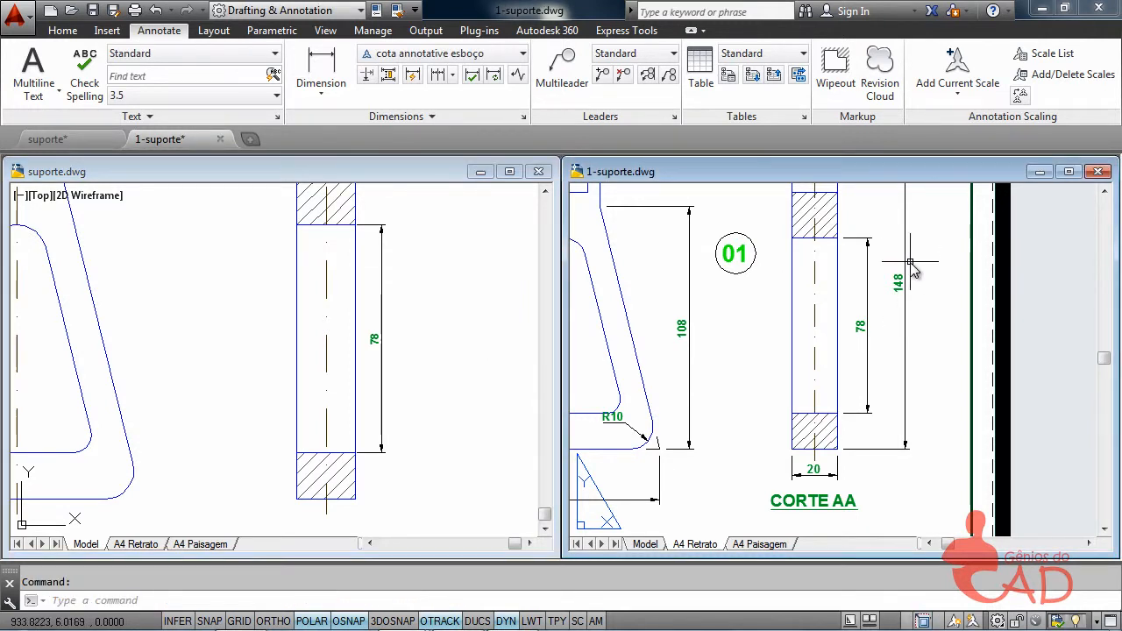
middle_drag(909, 252, 900, 339)
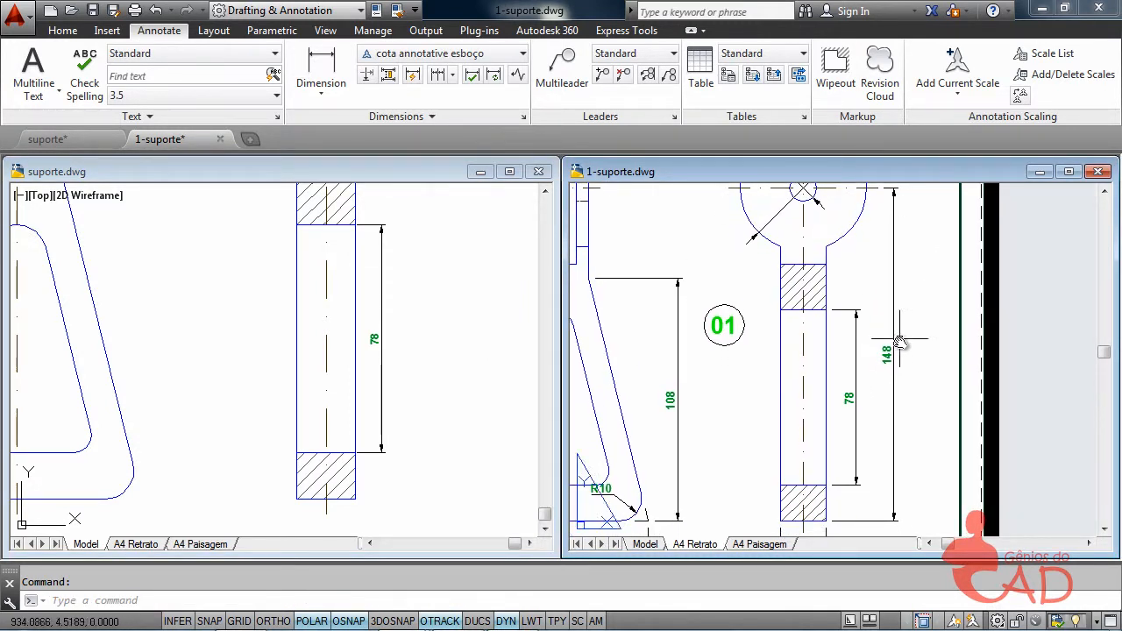
click(435, 186)
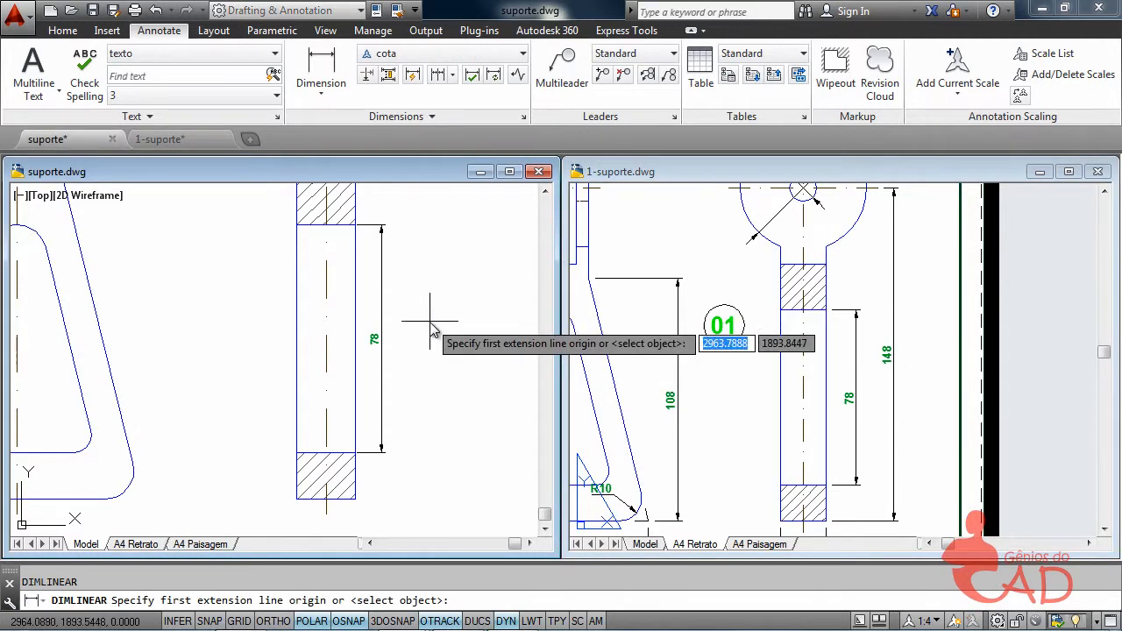
scroll(432, 359, down, 2)
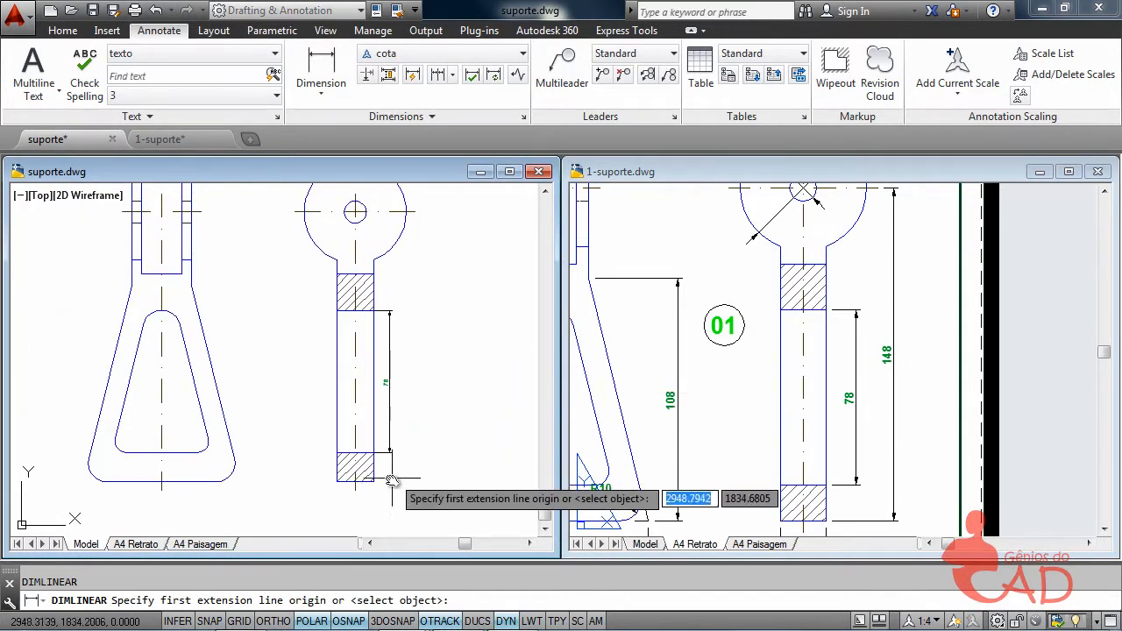
scroll(377, 465, up, 5)
click(369, 427)
scroll(440, 471, down, 5)
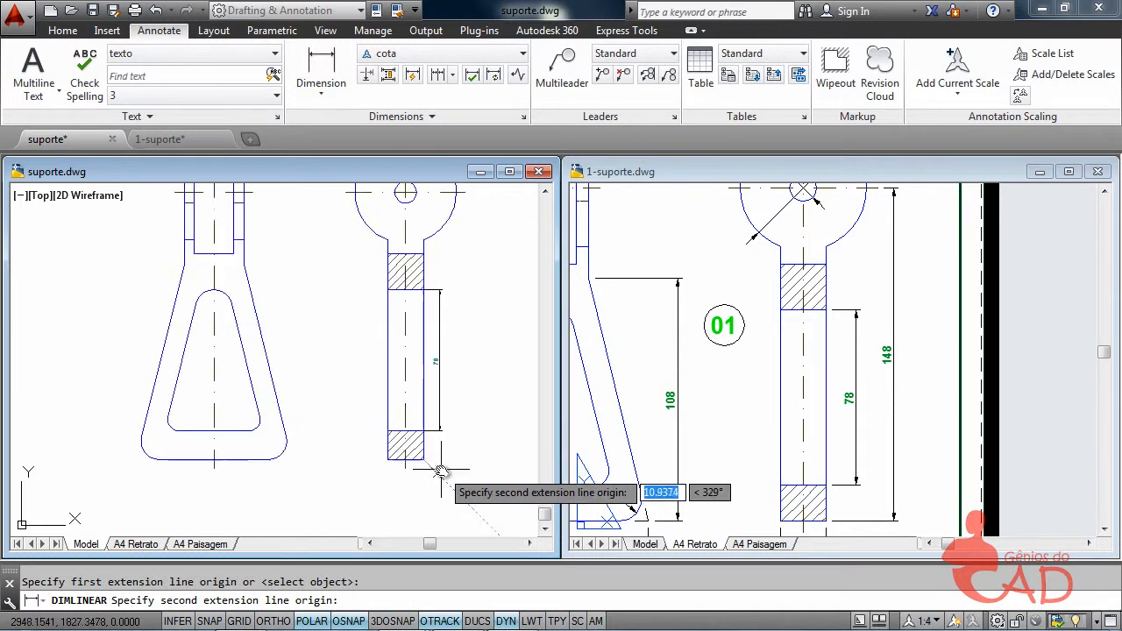
middle_drag(506, 273, 440, 302)
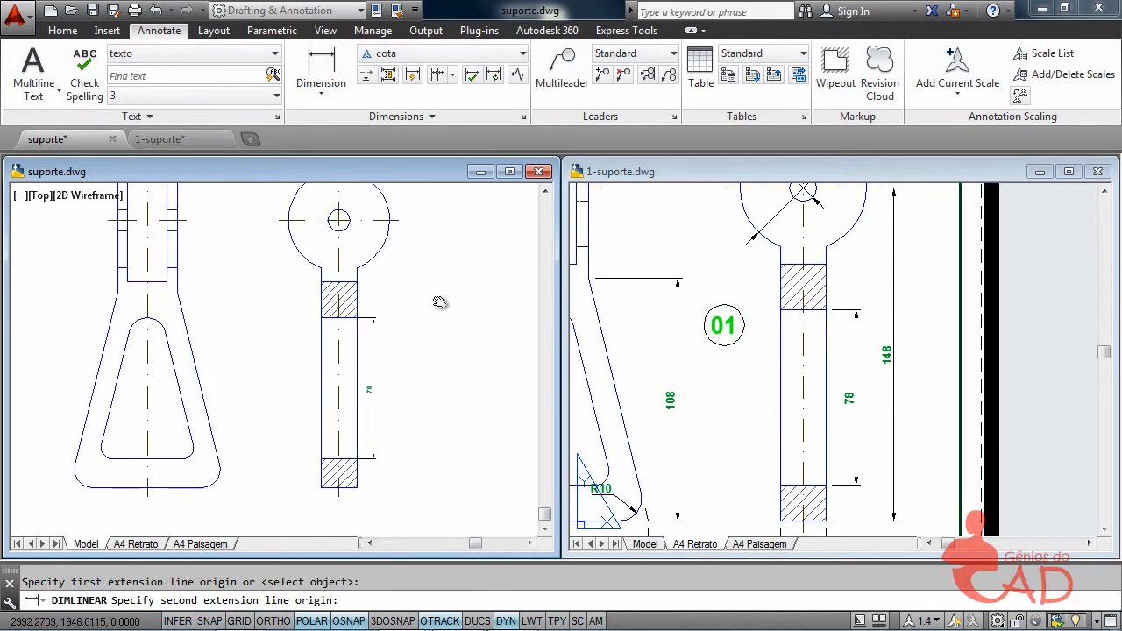
click(399, 220)
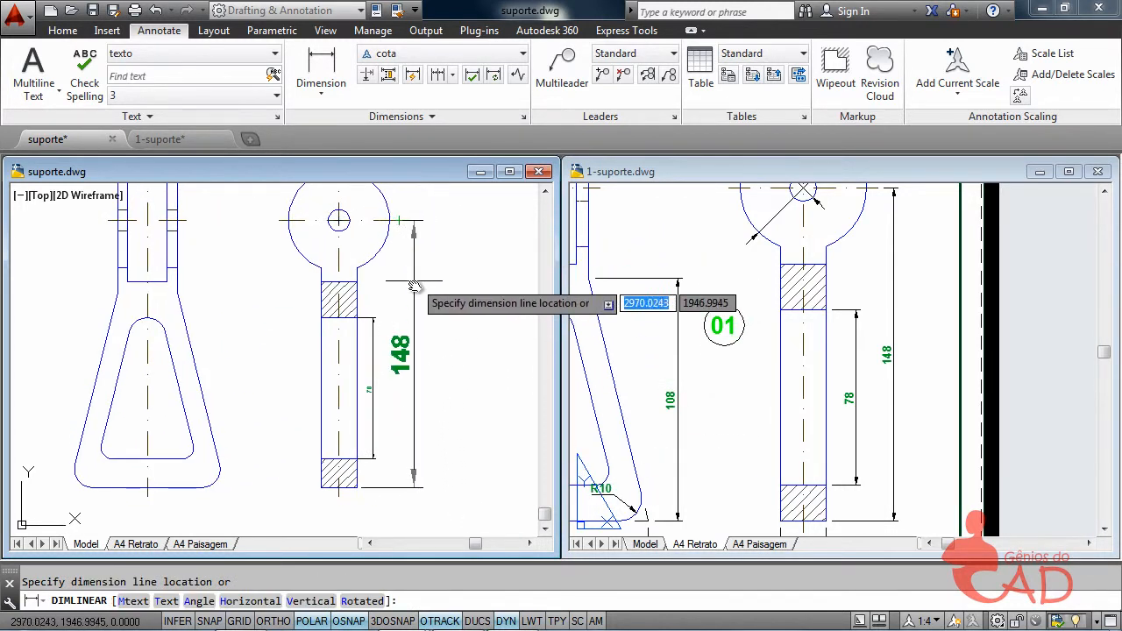
click(422, 351)
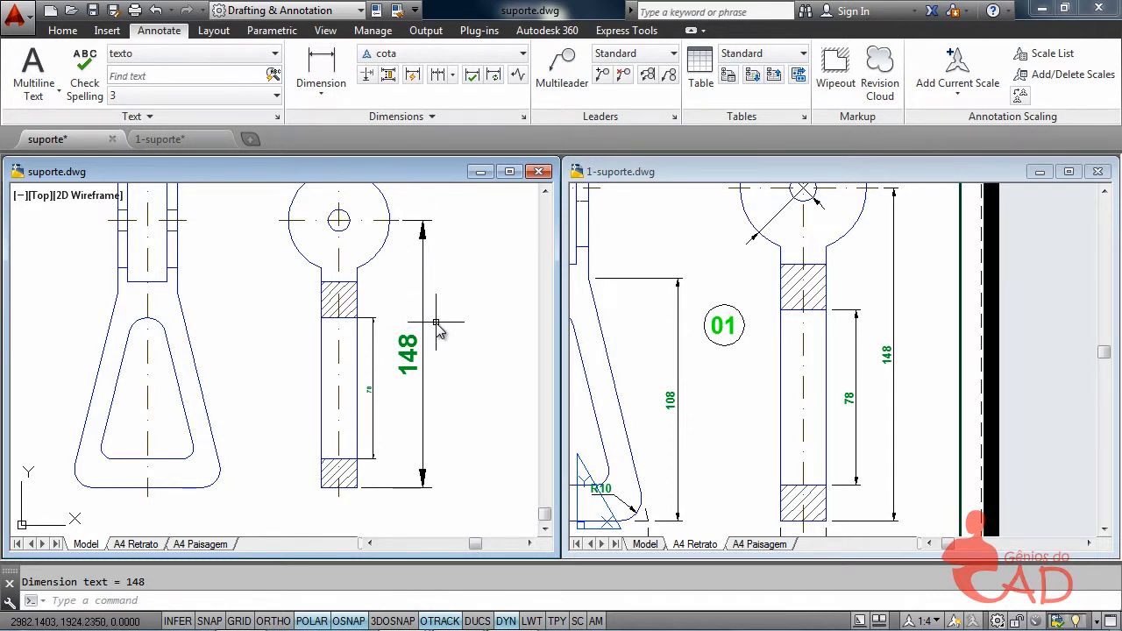
Turn on automatic adding of scales to annotative objects and set the annotation scale to 1:5
scroll(391, 215, up, 4)
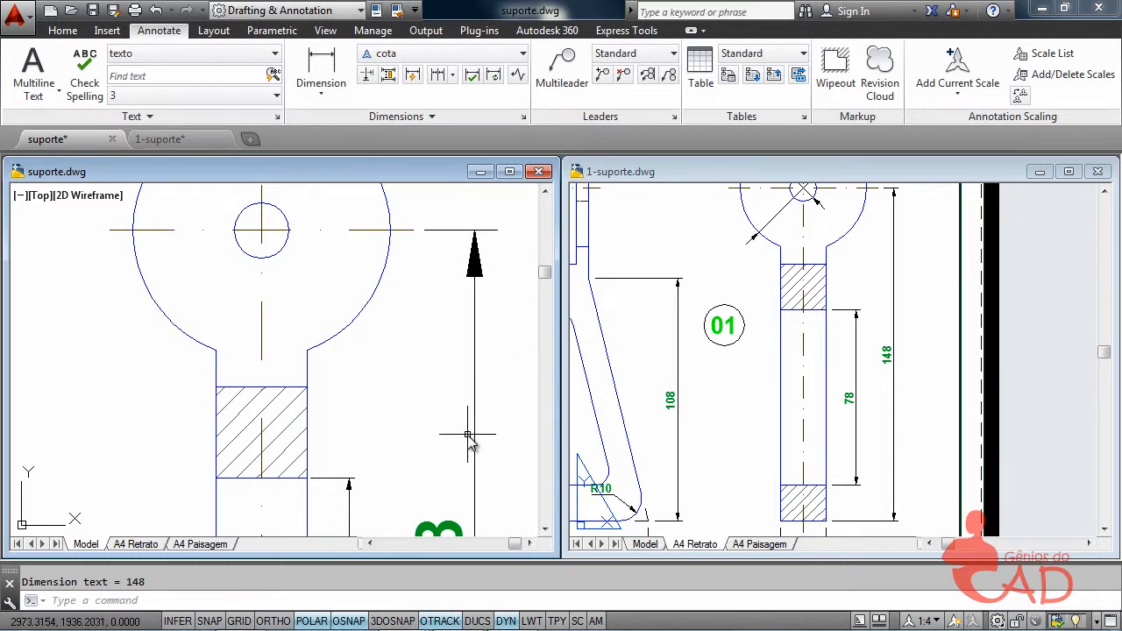
scroll(468, 435, down, 2)
middle_drag(478, 471, 426, 325)
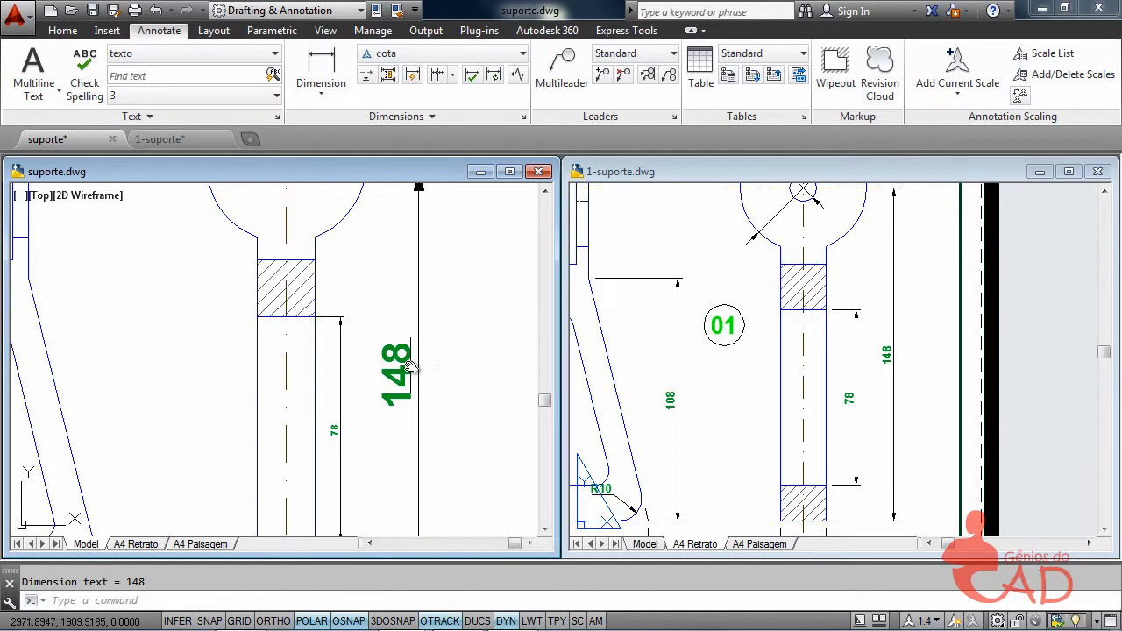
scroll(468, 416, down, 2)
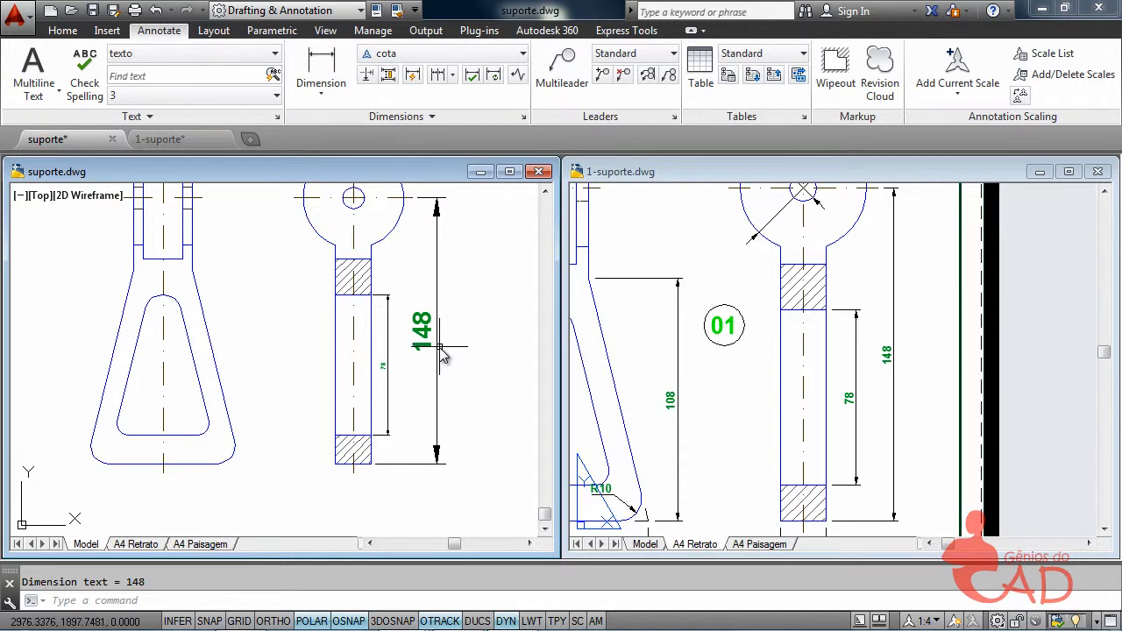
middle_drag(457, 343, 445, 385)
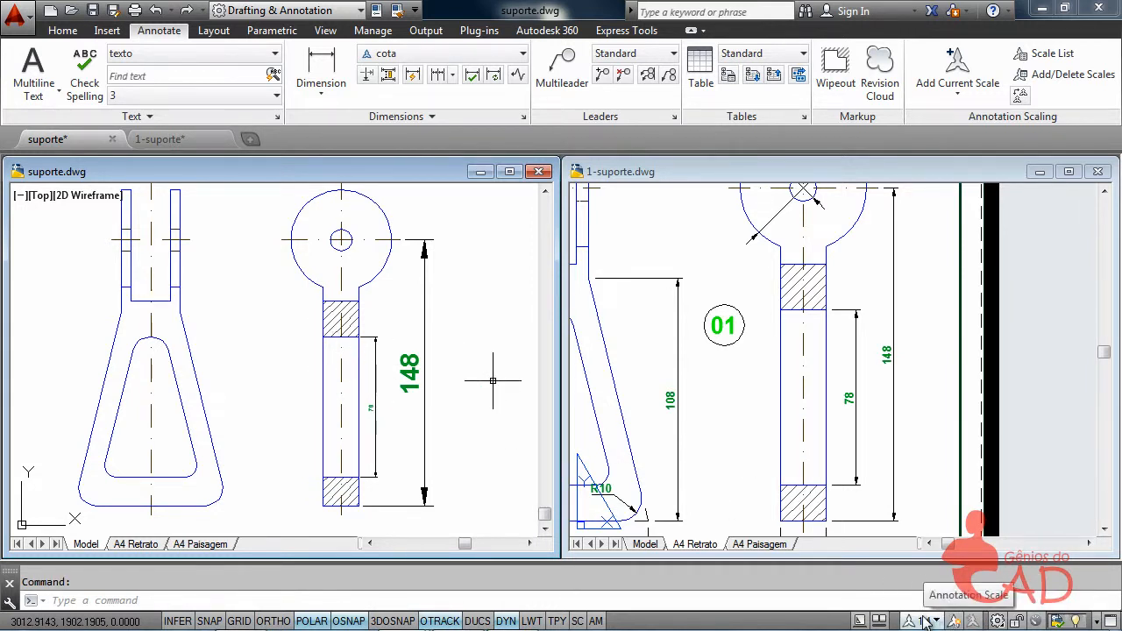
click(973, 621)
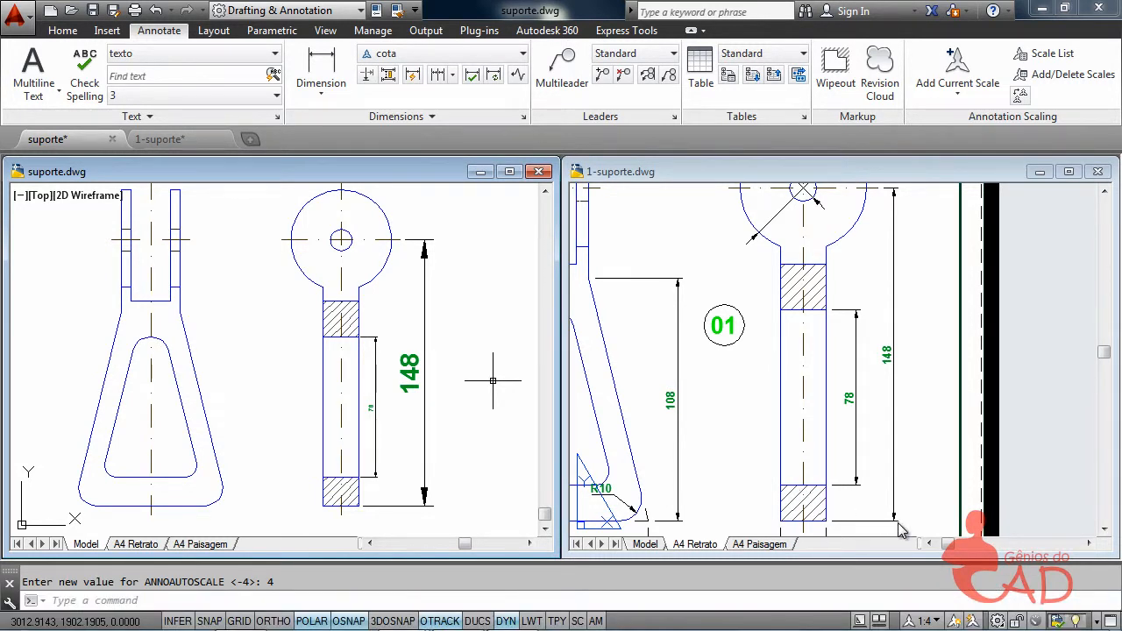
click(927, 621)
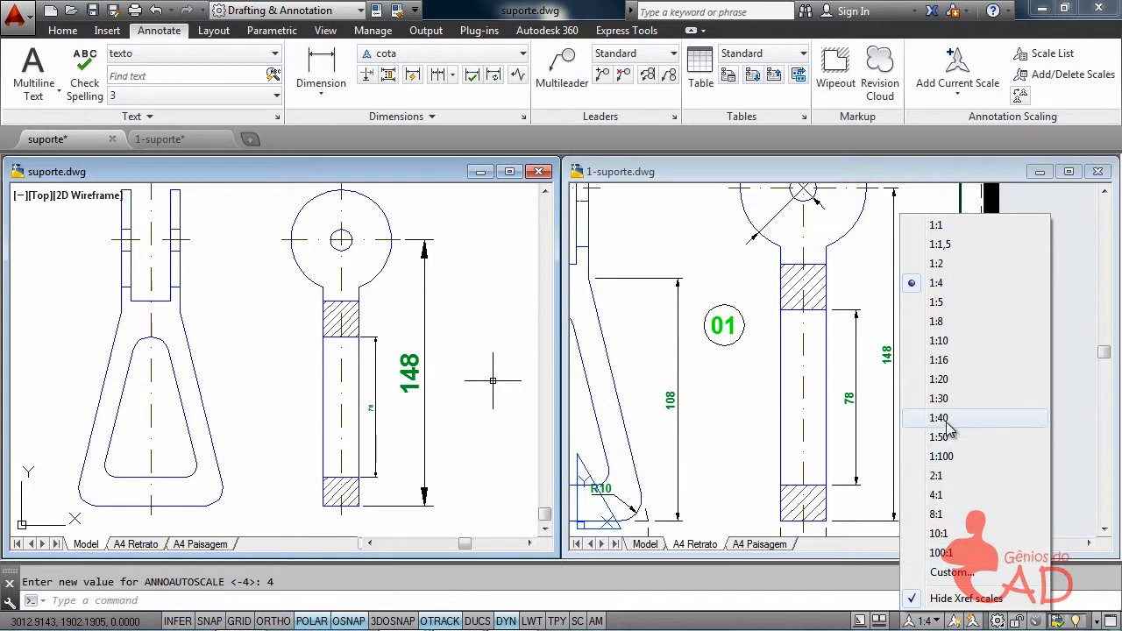
click(937, 303)
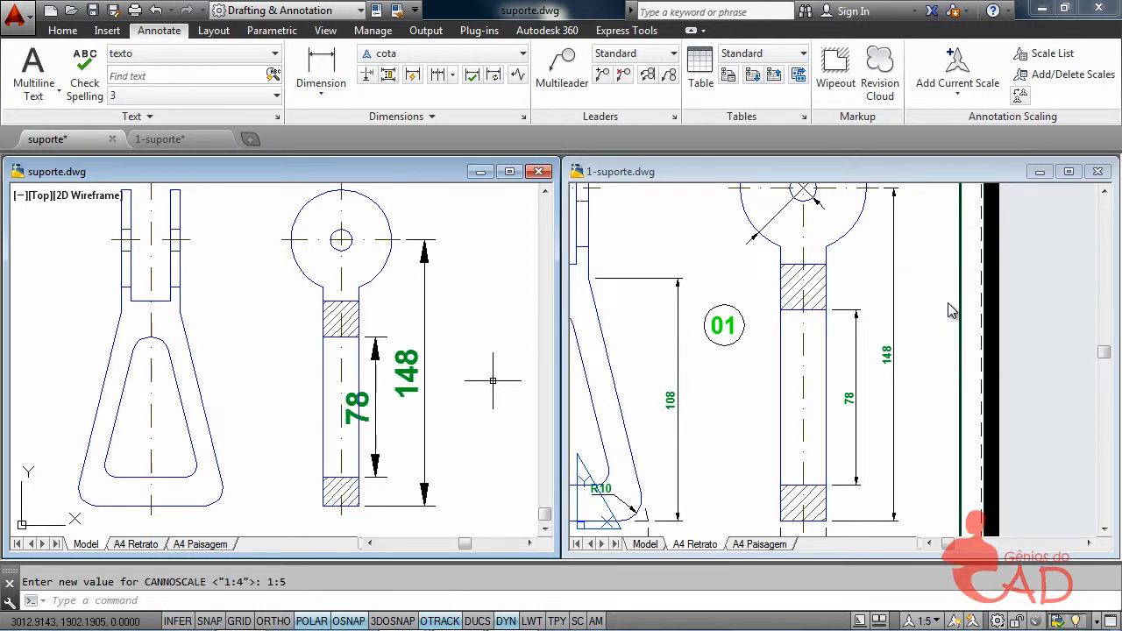
Change the annotation scale to 1:1 so both section view dimensions receive it
click(927, 621)
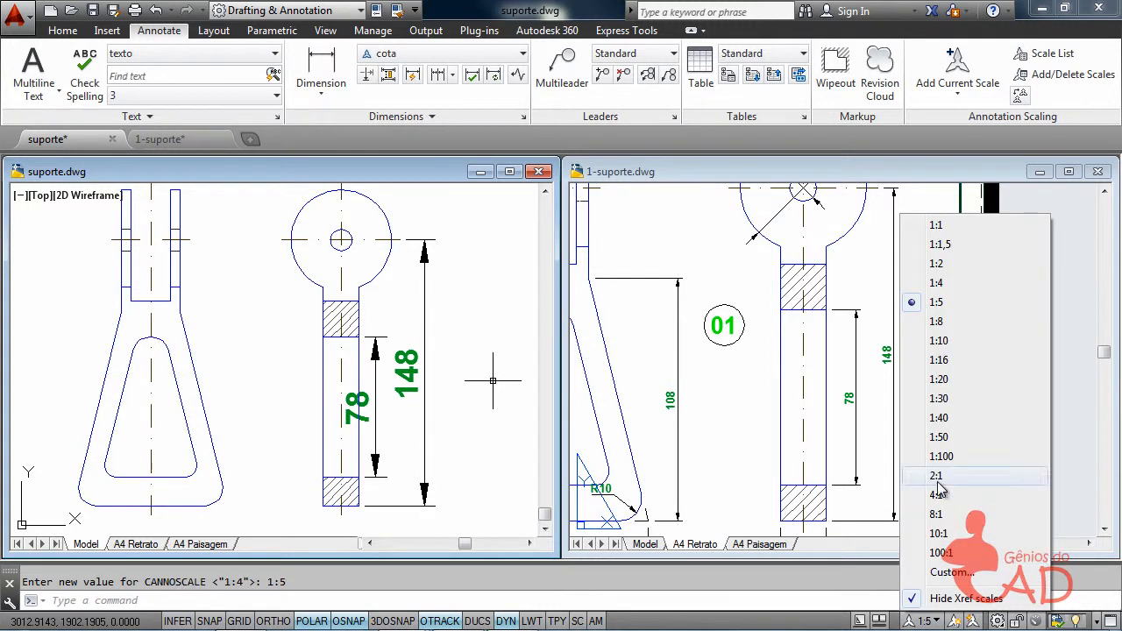
click(937, 225)
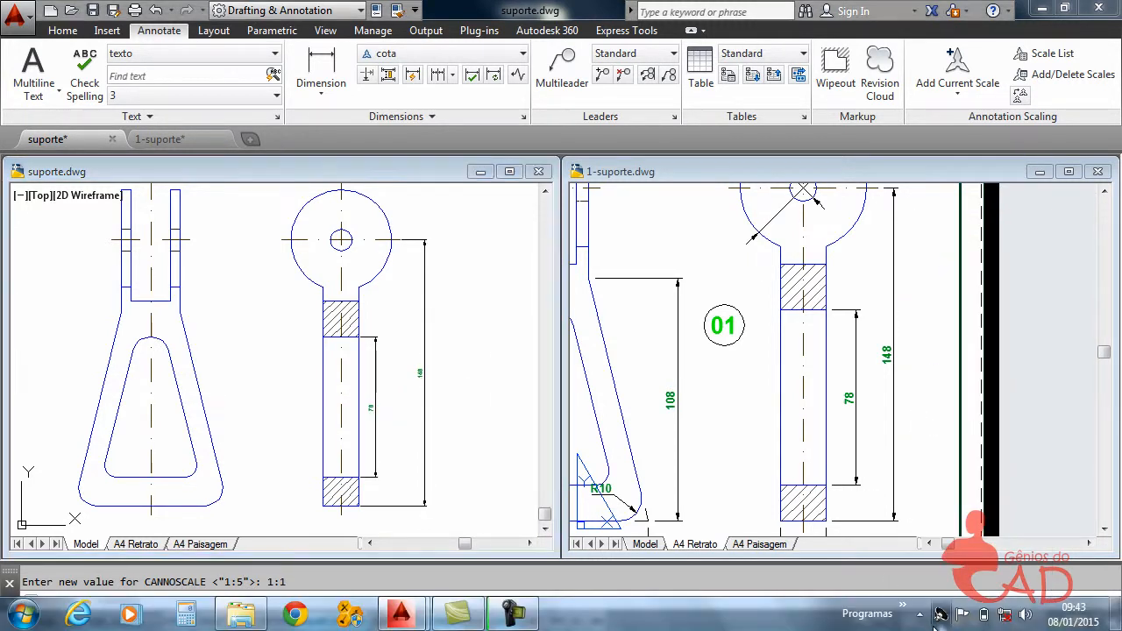
click(925, 605)
click(847, 589)
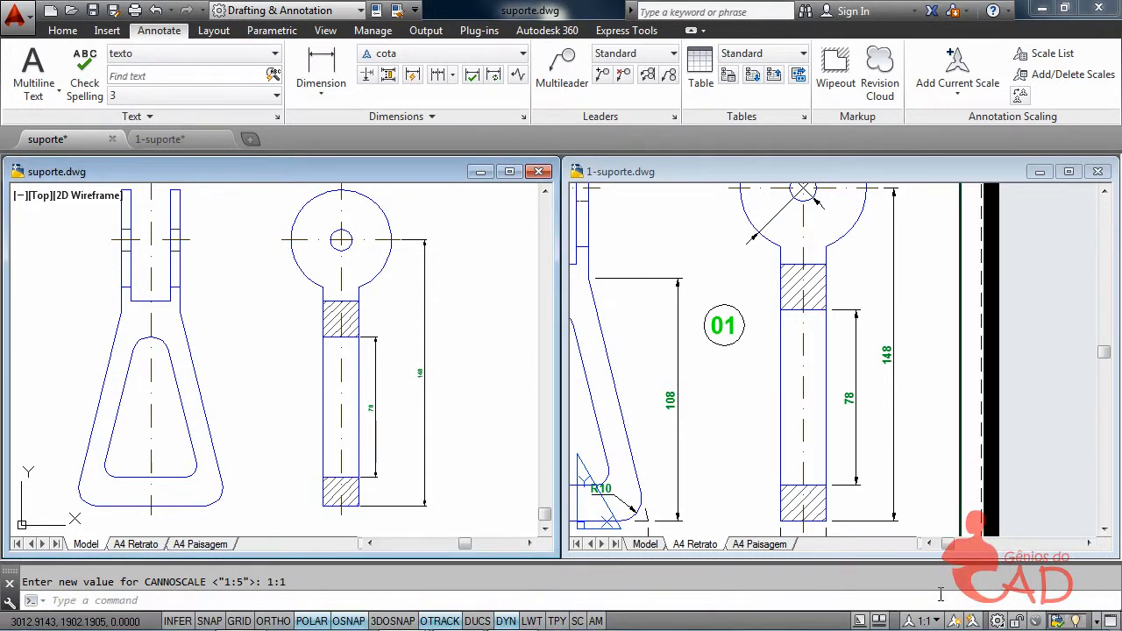
Set the annotation scale to 1:1,5 and turn off automatic adding of scales to annotative objects
click(935, 620)
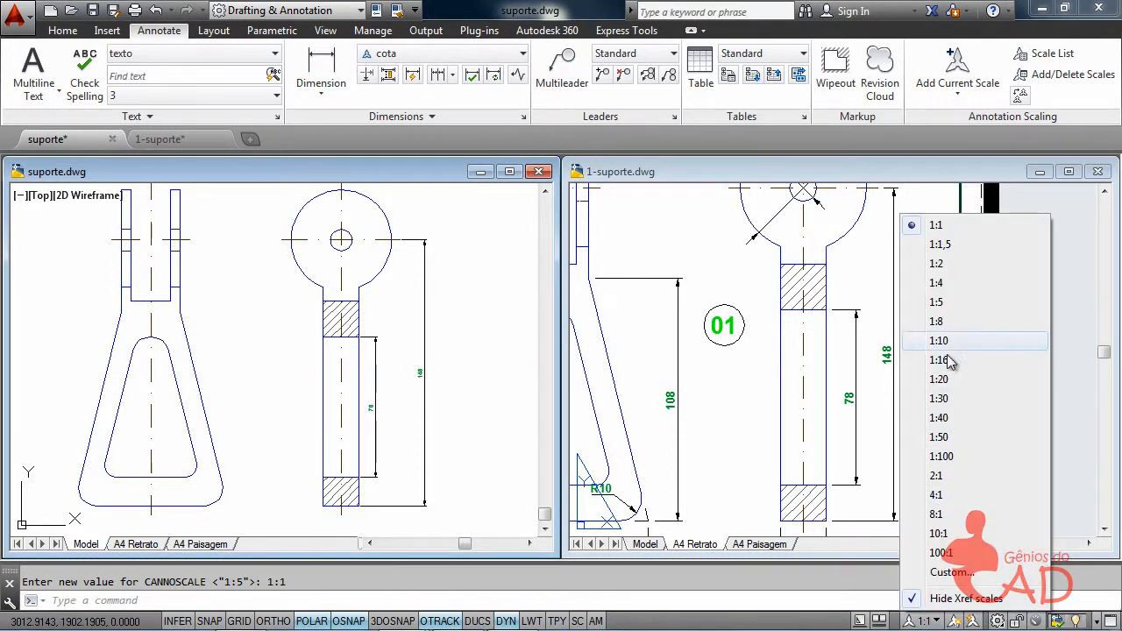
click(948, 246)
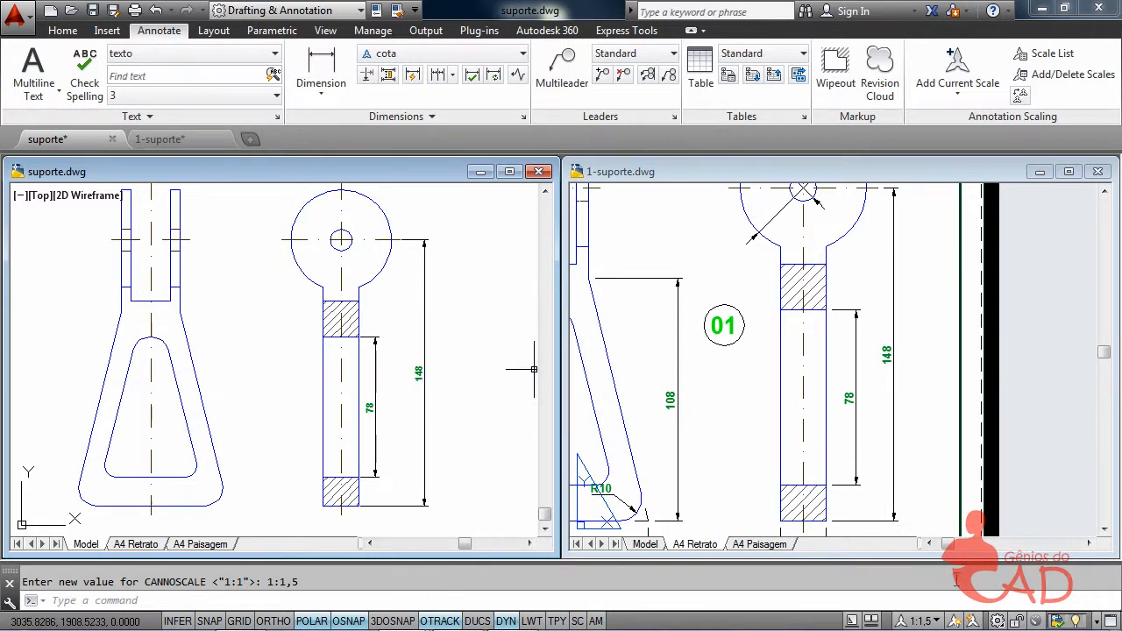
click(973, 620)
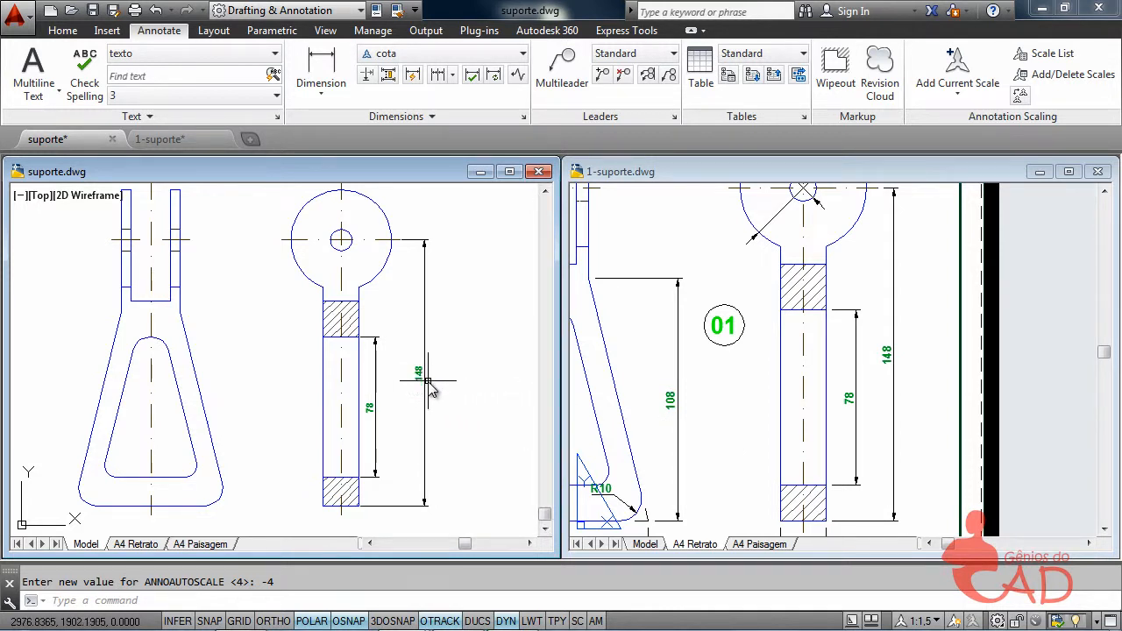
Remove the 1:5 and 1:1 scales from the section opening's height dimension, leaving only 1:1,5 in its annotative scale list
click(375, 363)
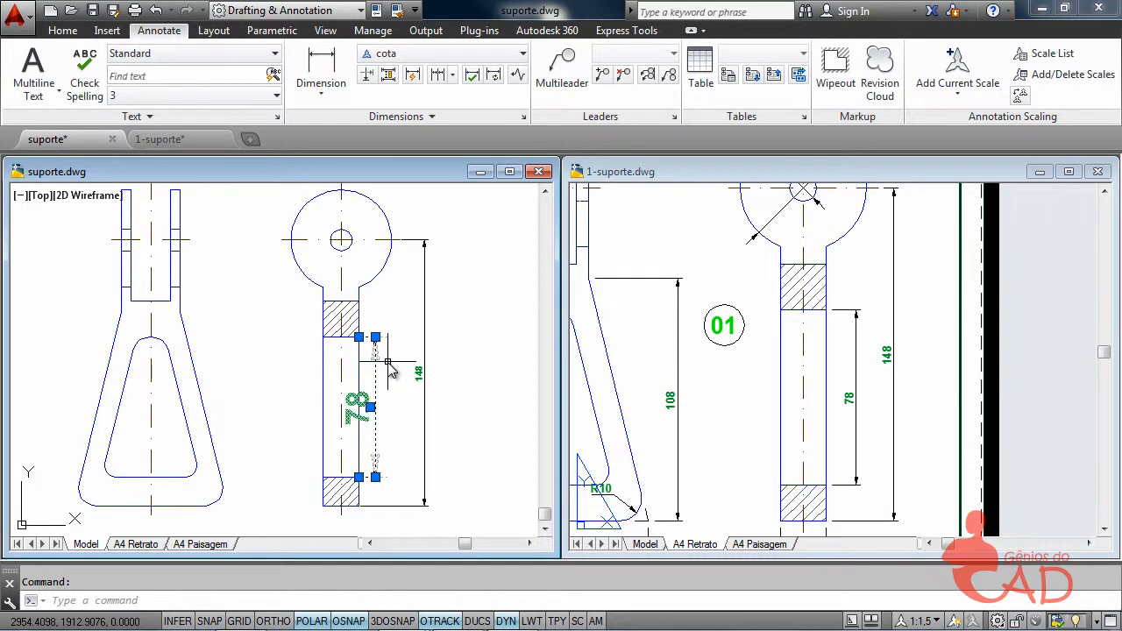
key(Escape)
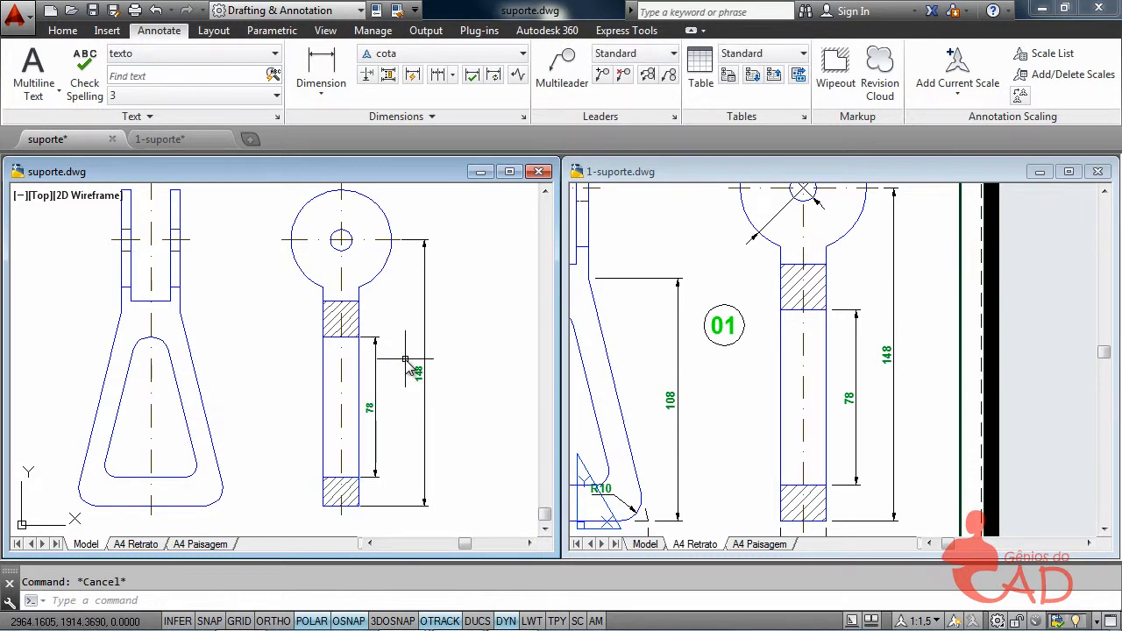
key(ctrl+1)
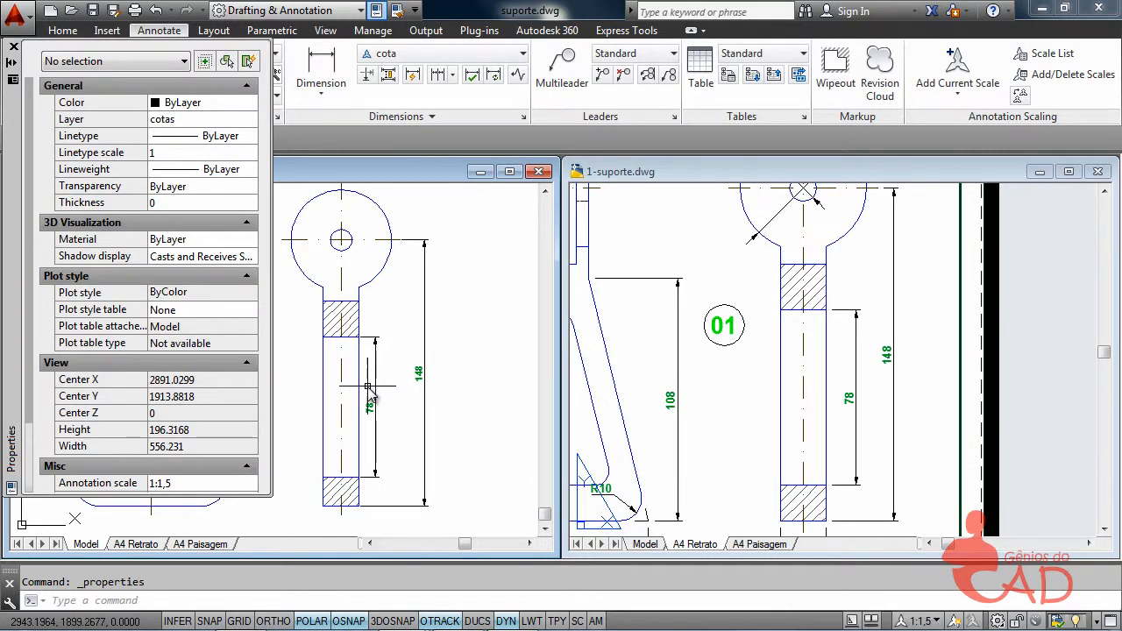
click(375, 379)
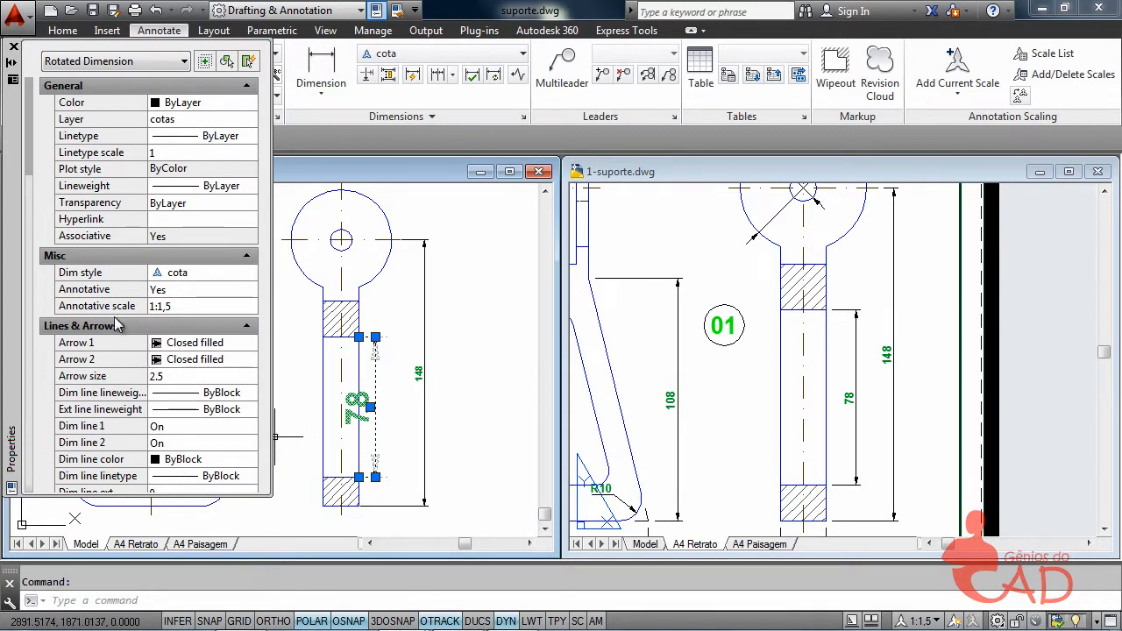
click(206, 310)
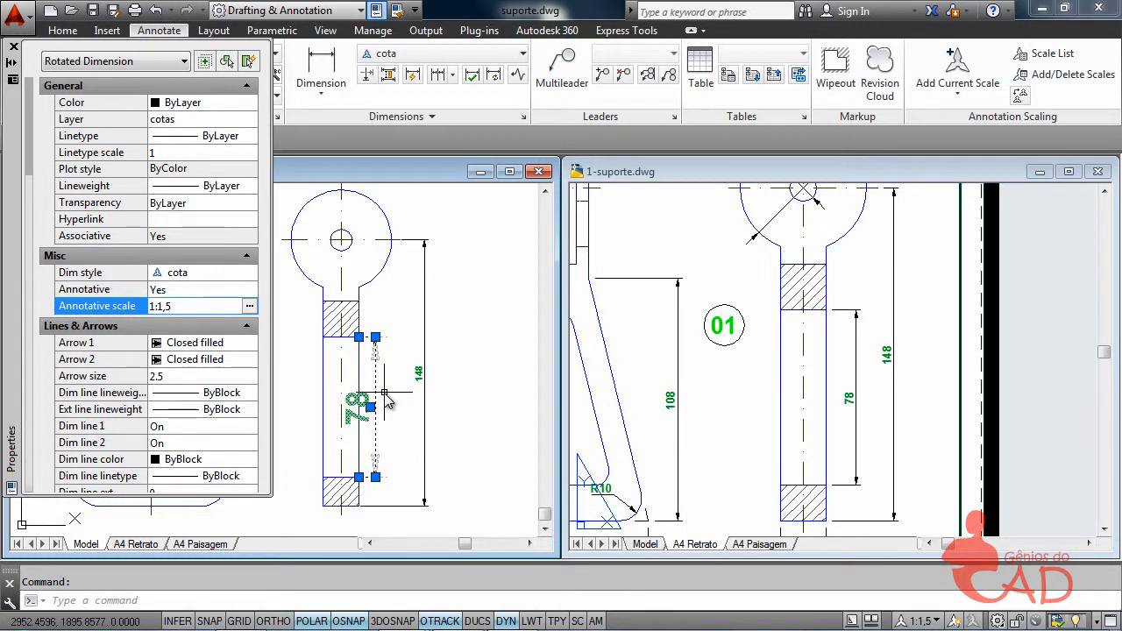
click(250, 306)
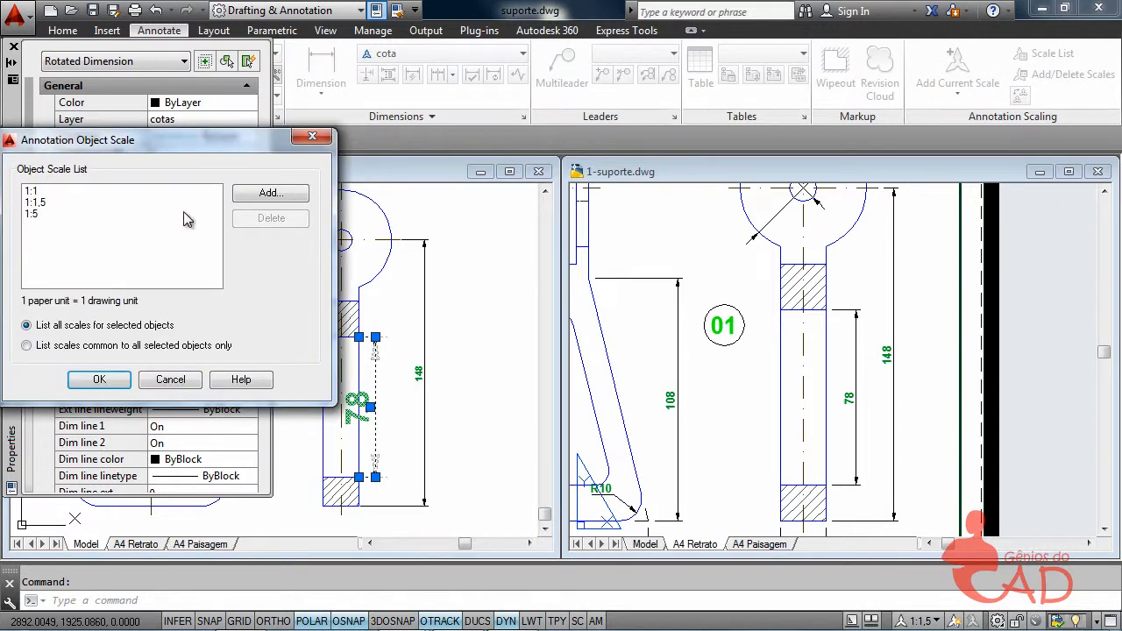
drag(158, 149, 800, 94)
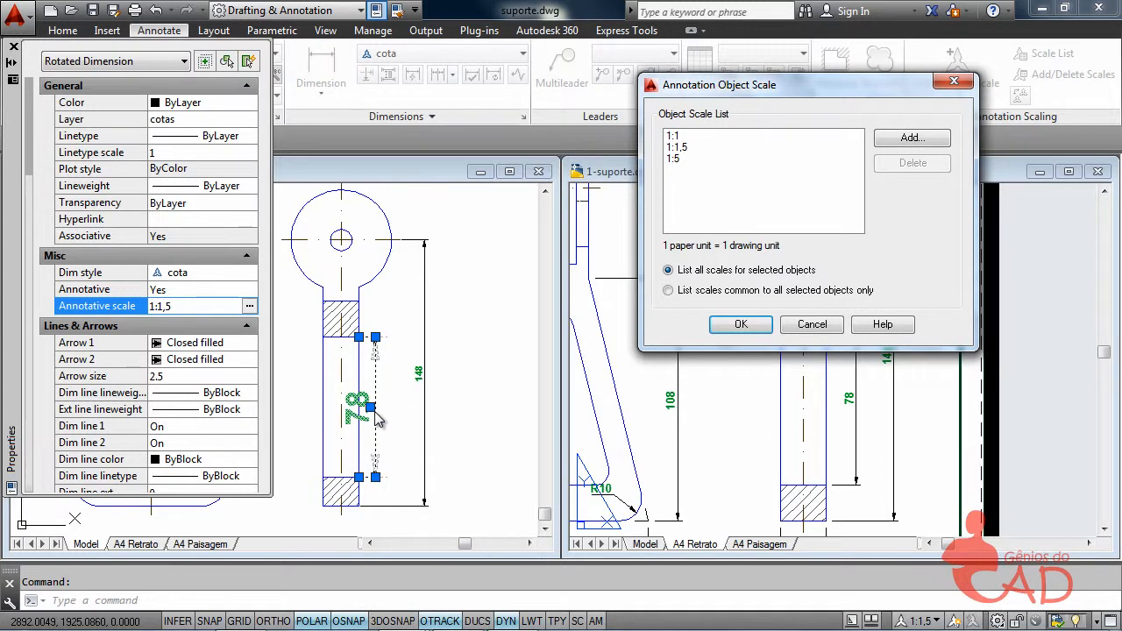
click(678, 159)
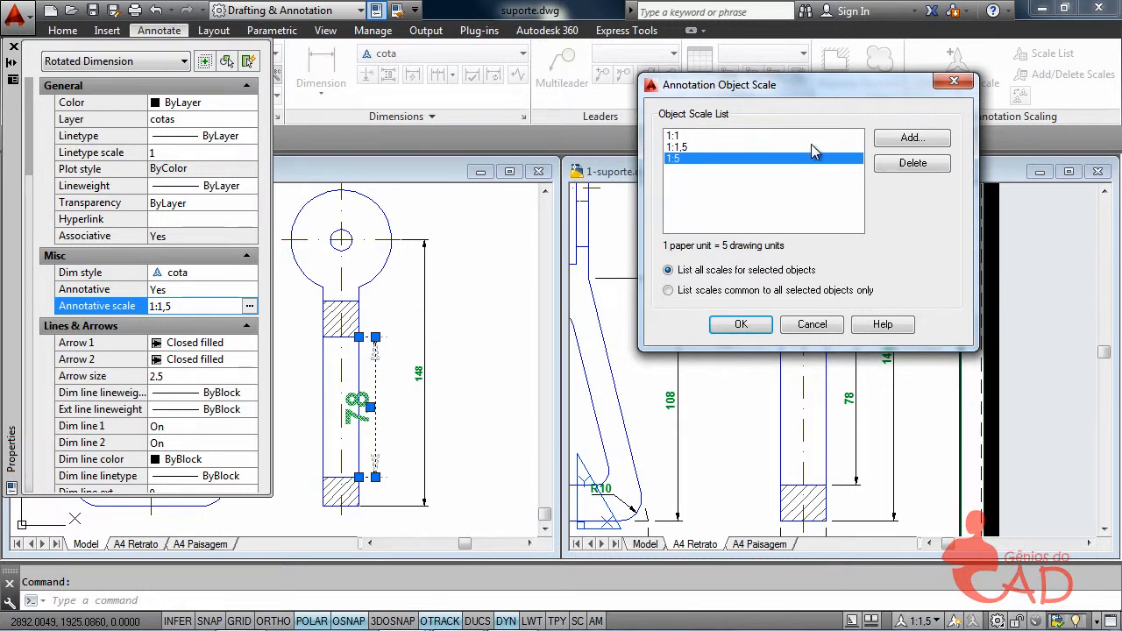
click(912, 164)
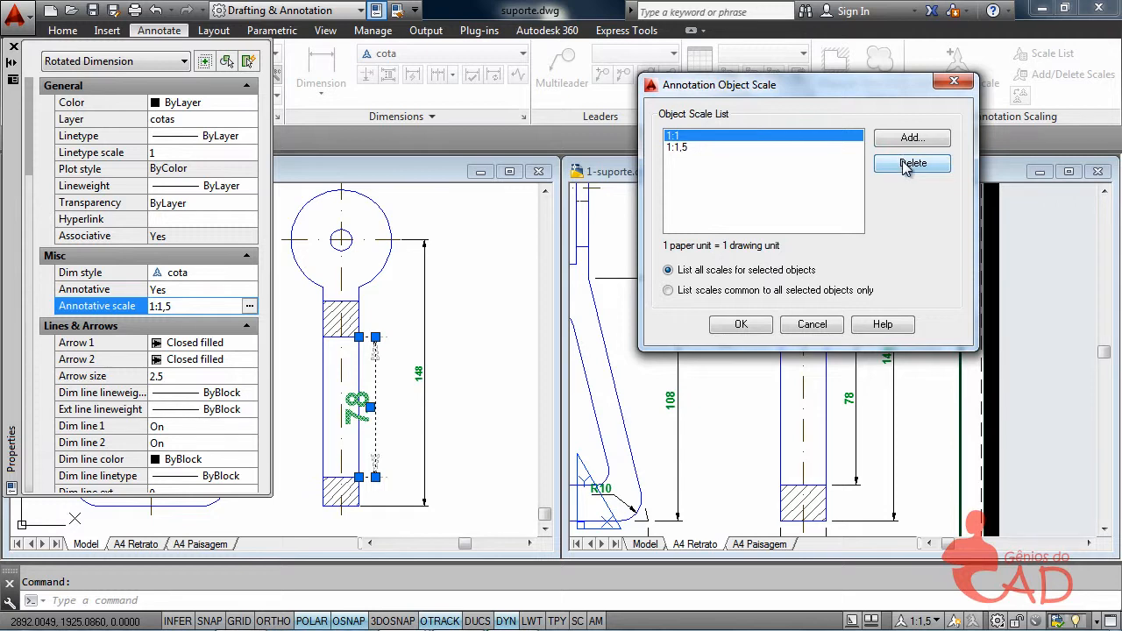
click(908, 164)
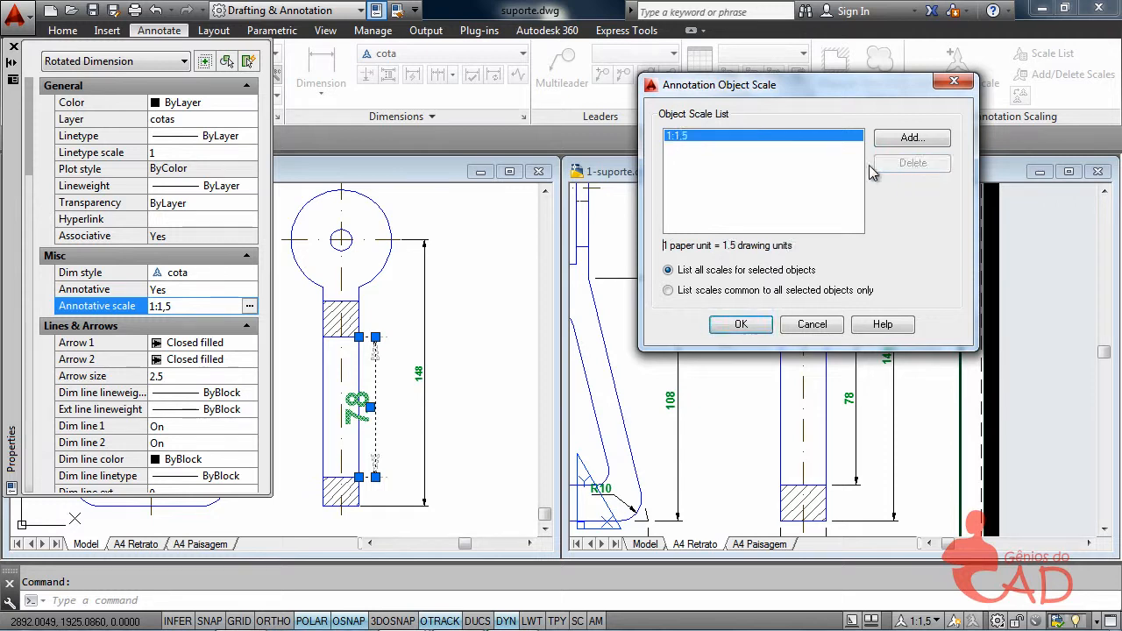
click(762, 332)
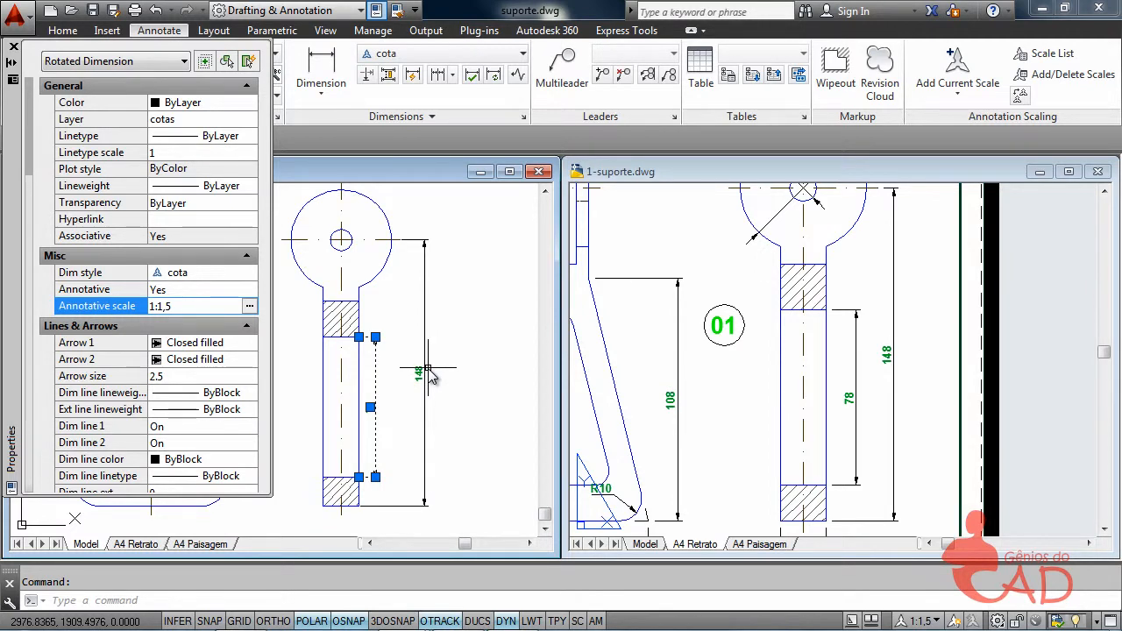
key(Escape)
Remove the 1:5, 1:4 and 1:1 scales from the base-to-hole-centre dimension, keeping only 1:1,5, and close its properties
click(430, 375)
click(420, 373)
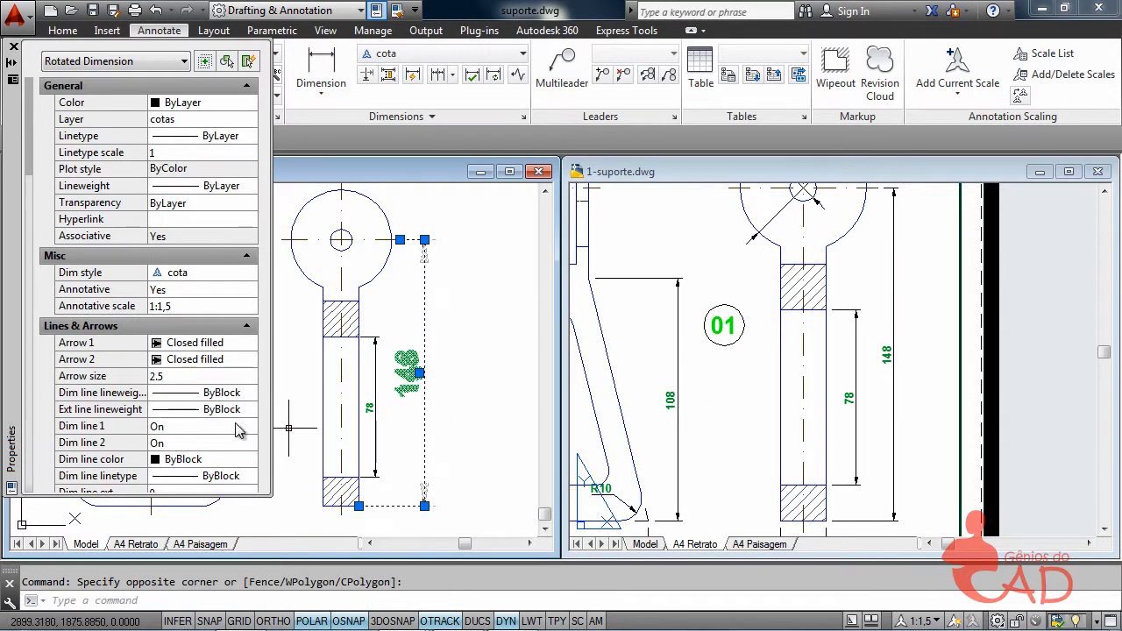
click(249, 311)
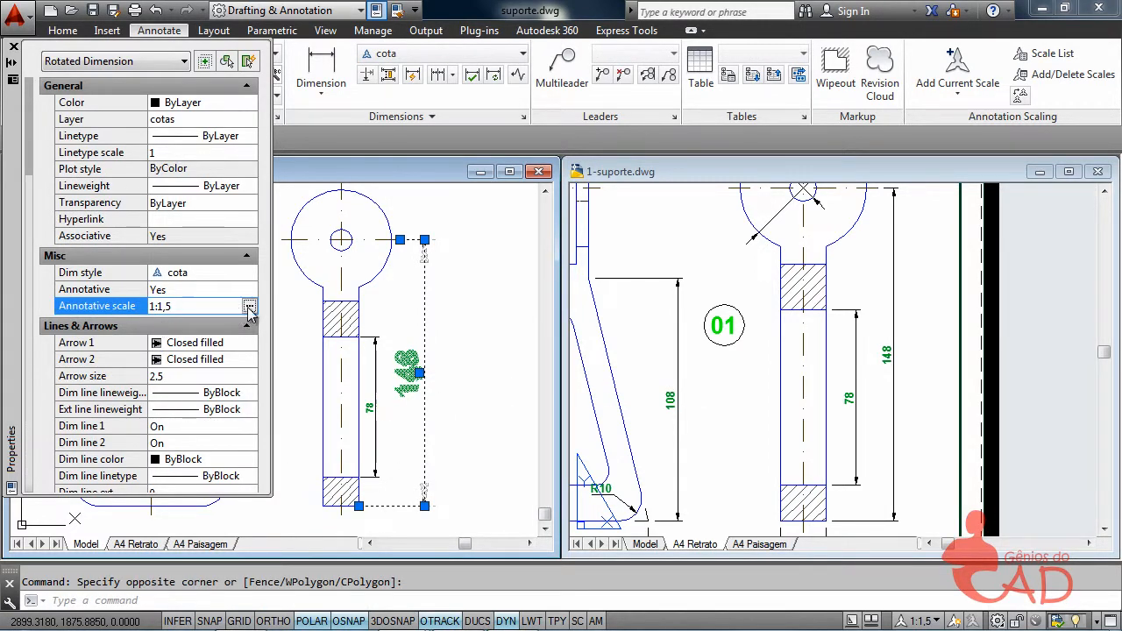
click(250, 309)
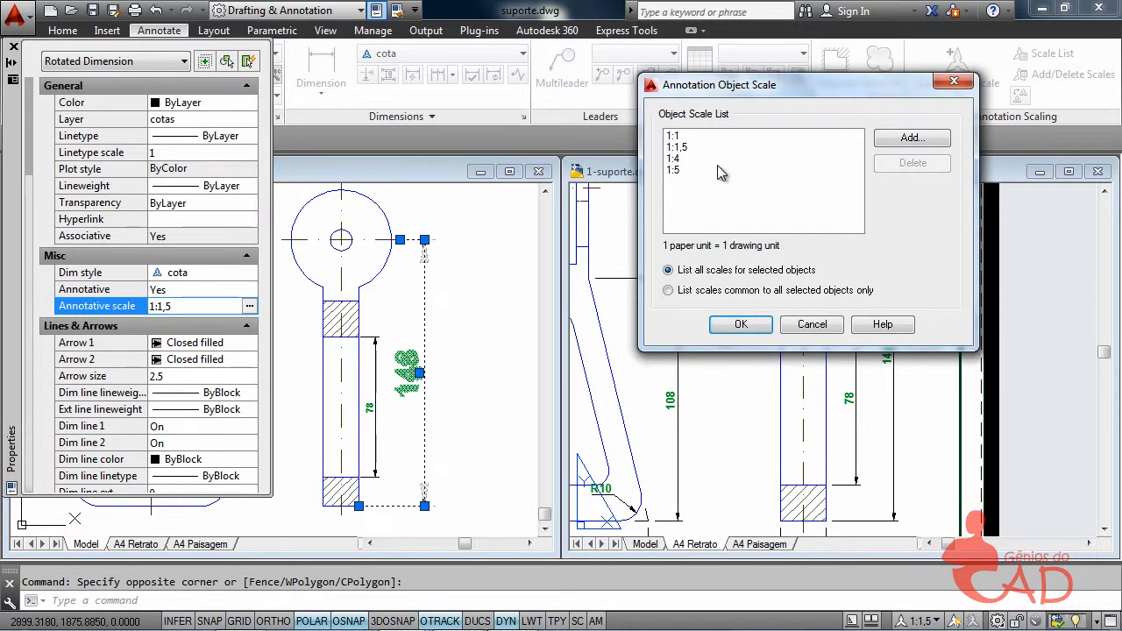
click(674, 170)
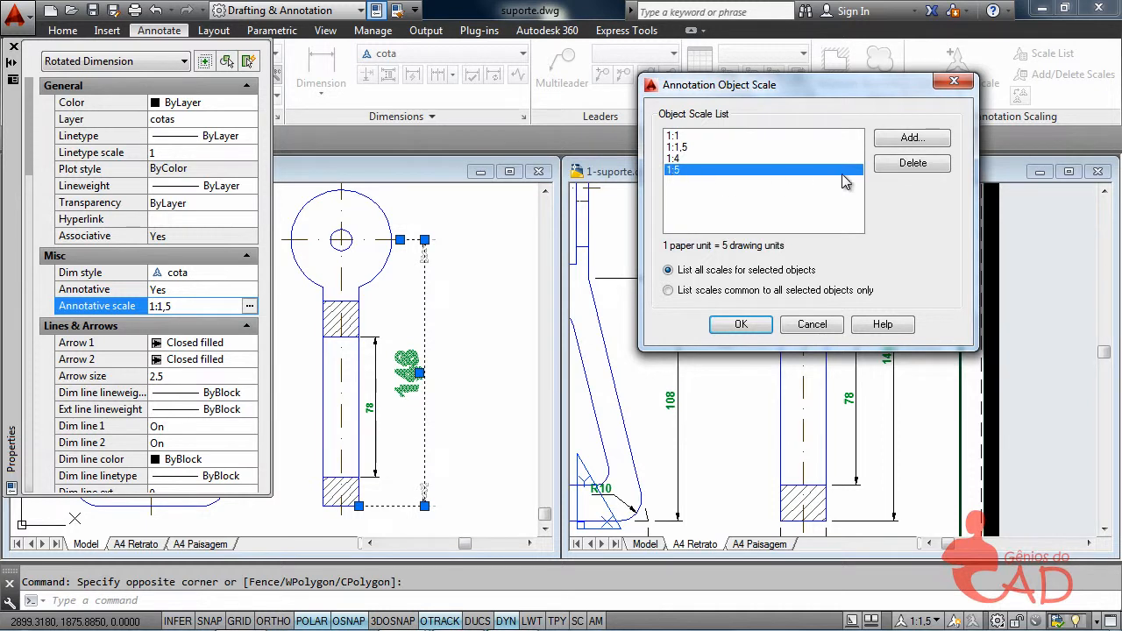
click(913, 164)
click(913, 163)
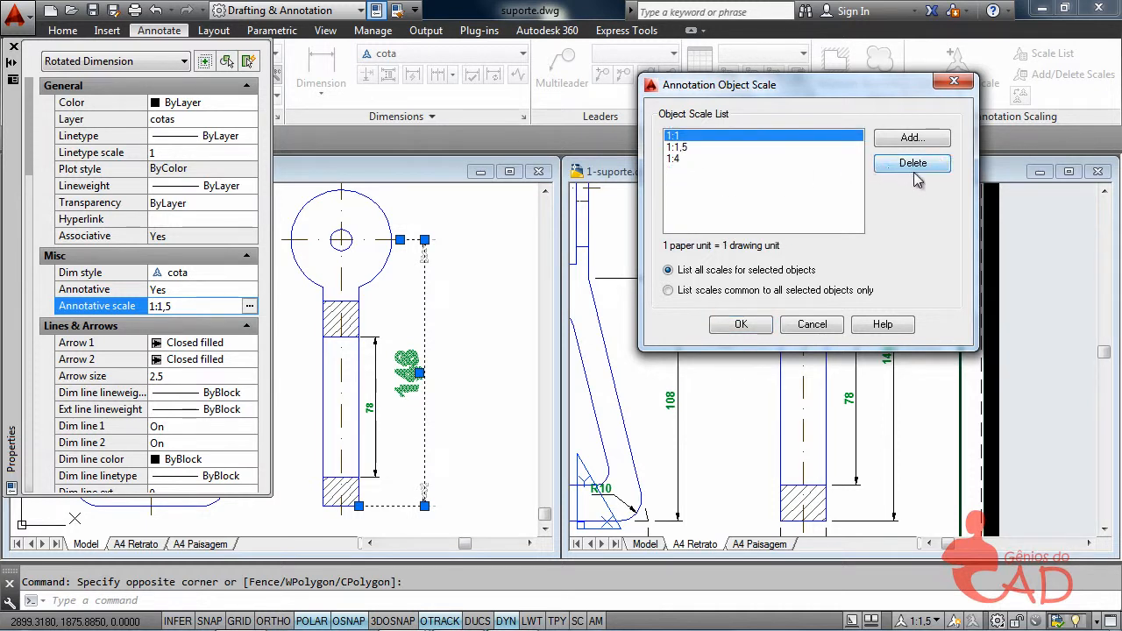
click(680, 148)
click(919, 165)
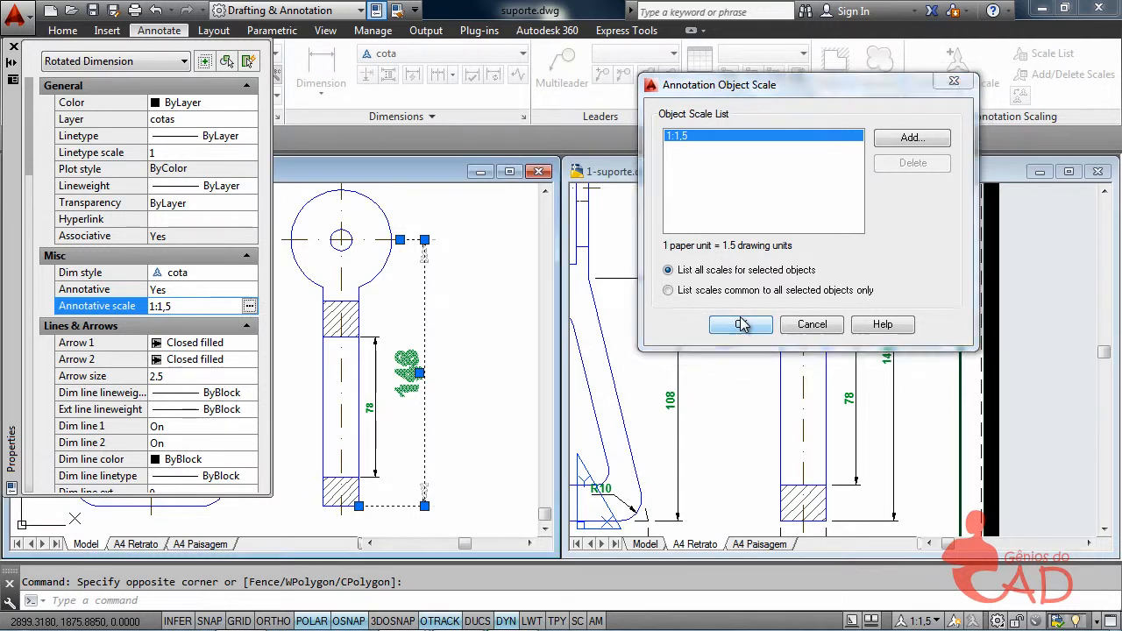
click(741, 323)
click(12, 49)
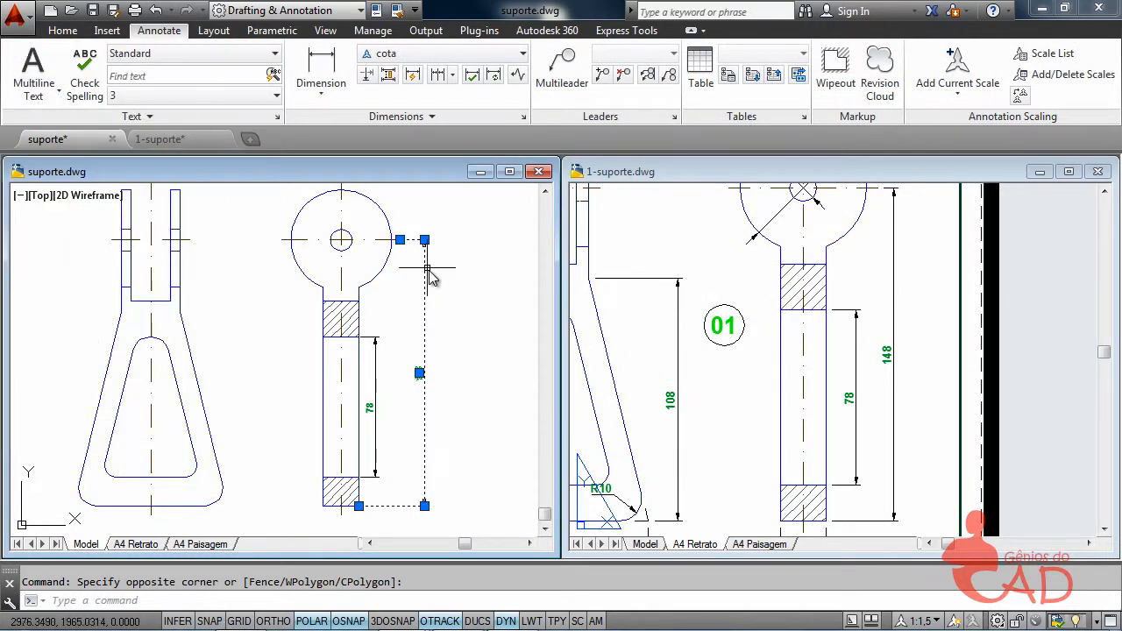
key(Escape)
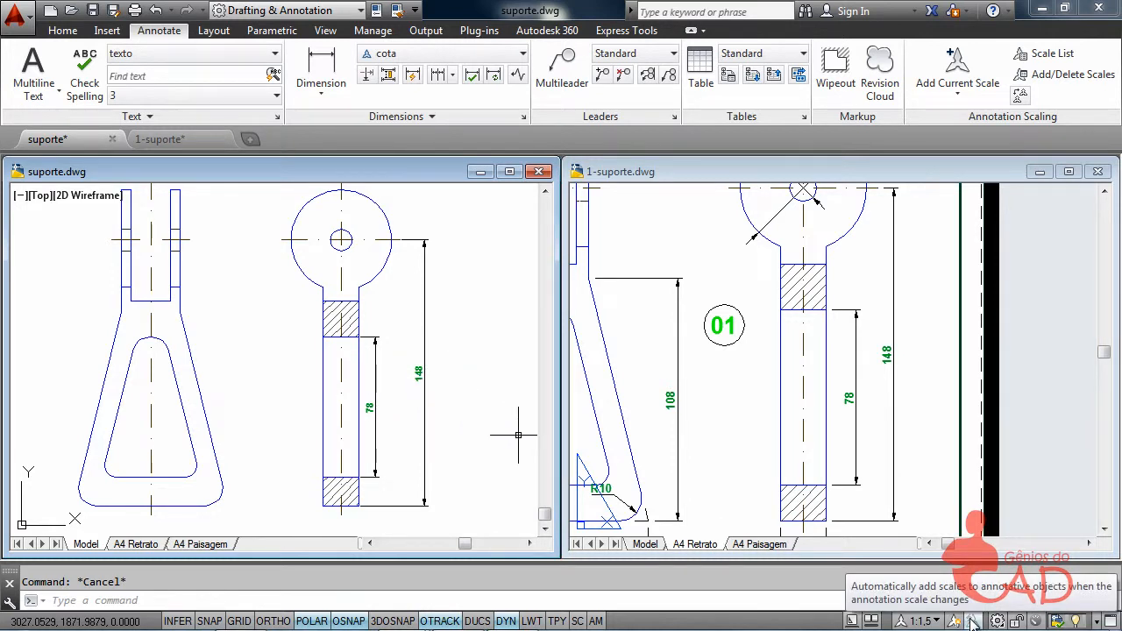
Try the annotation scales 1:1 and 1:4 to check the dimensions' display, and return to 1:1,5
click(921, 620)
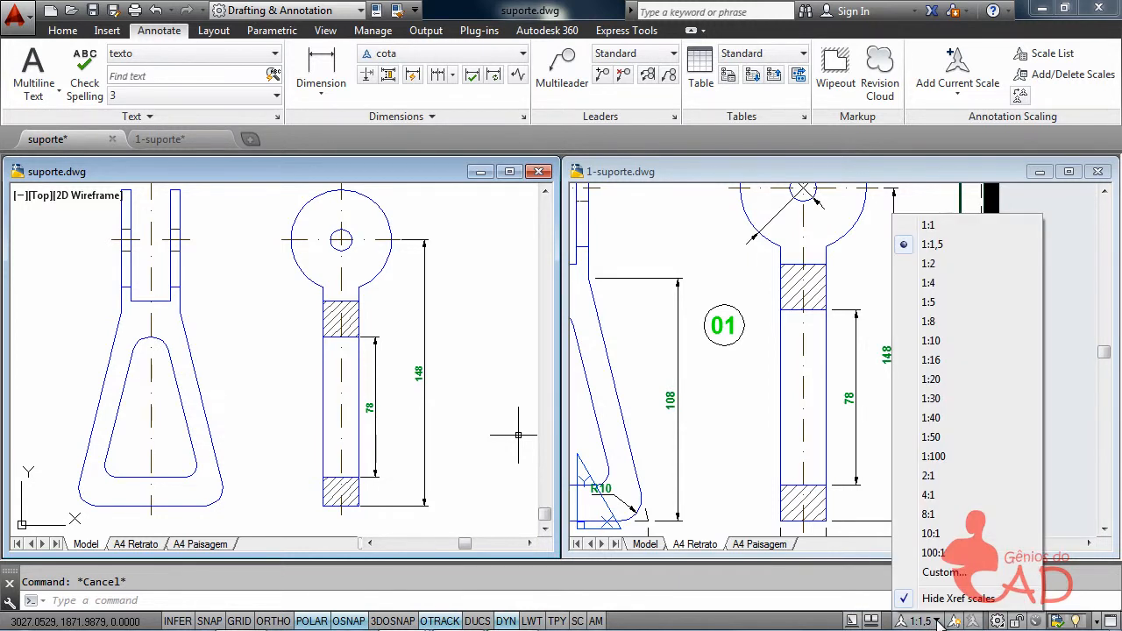
click(931, 226)
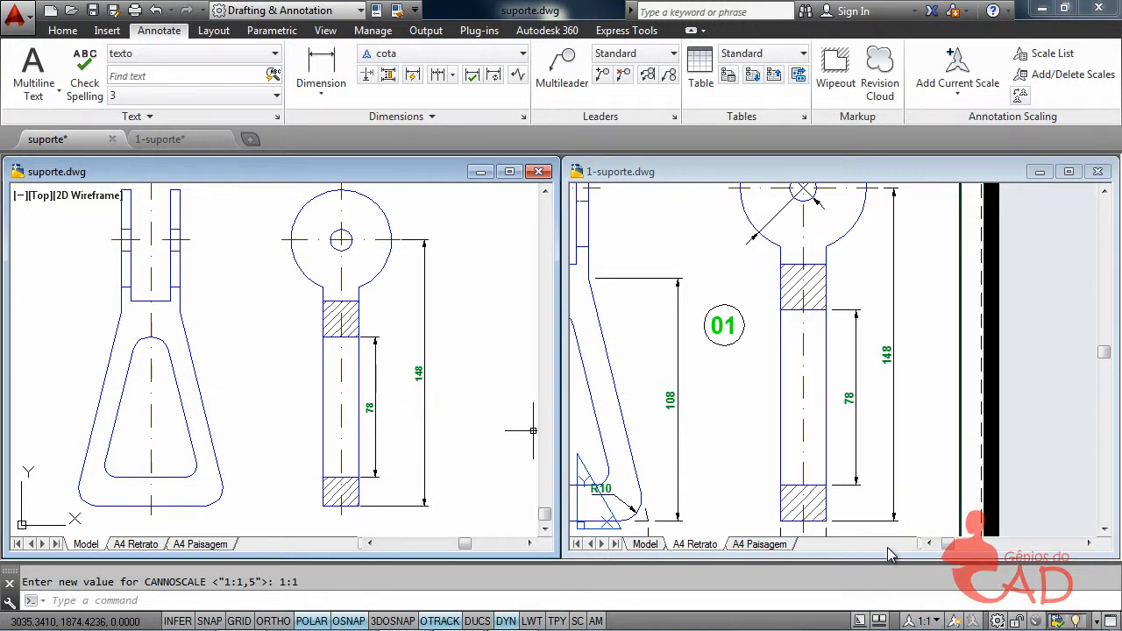
click(926, 621)
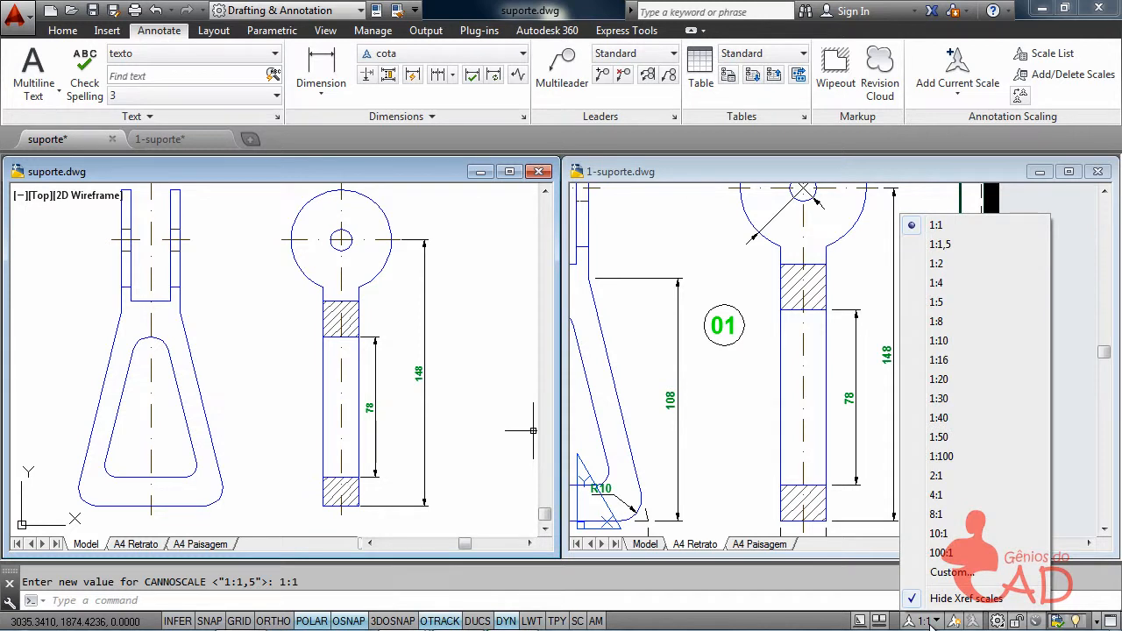
click(950, 283)
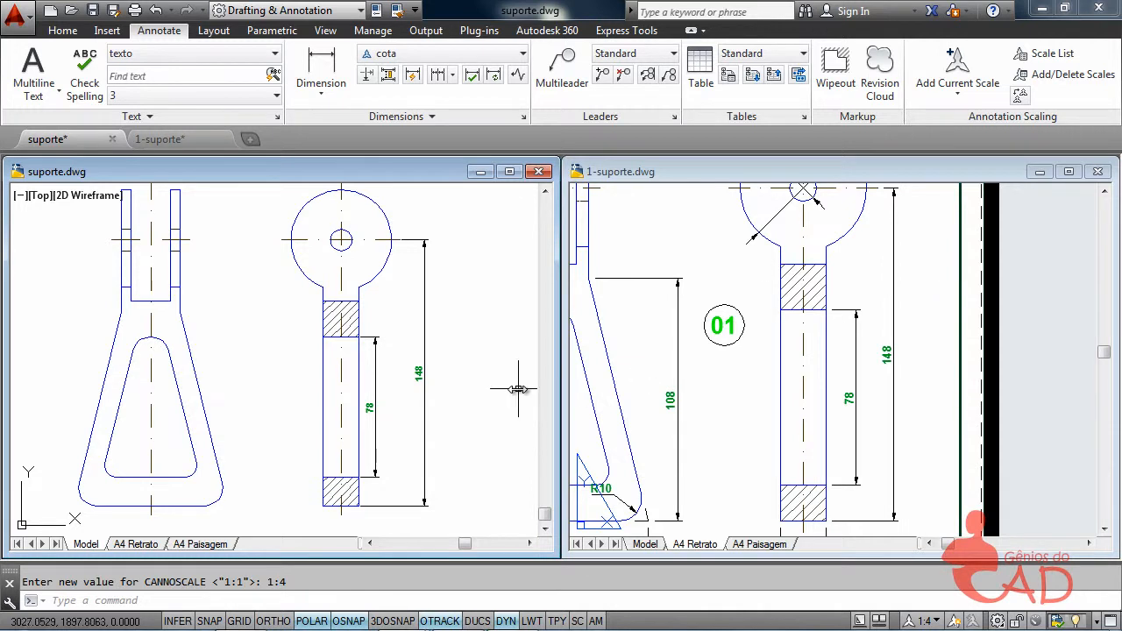
click(936, 621)
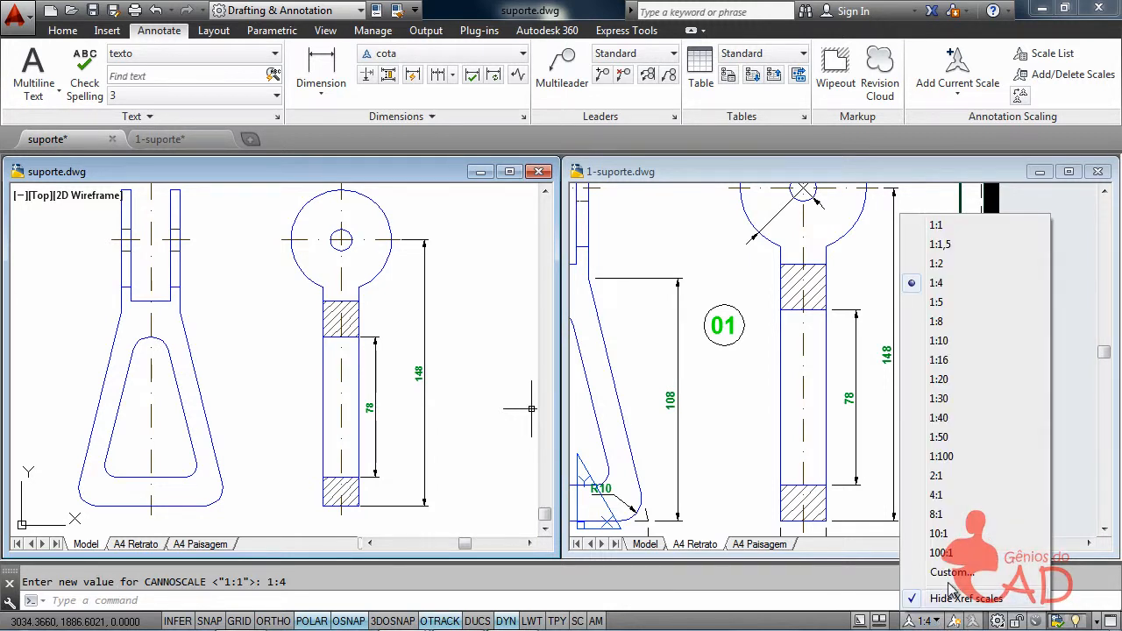
click(940, 247)
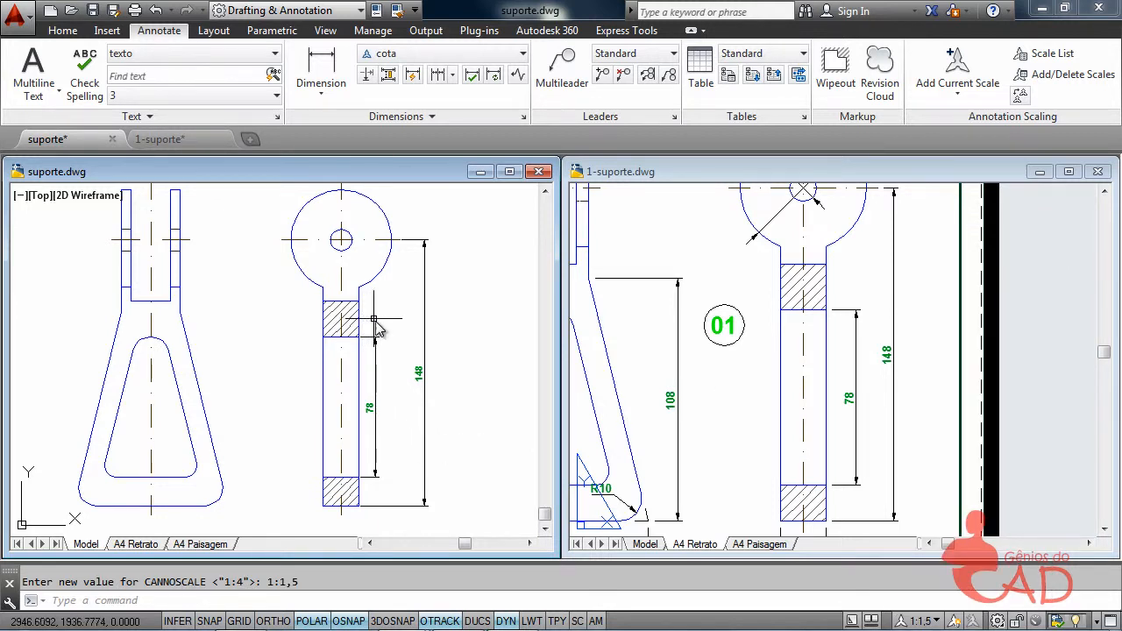
Check the dimensioned views in the A4 Retrato layout and return to model space with the annotation scale at 1:1,5
click(136, 545)
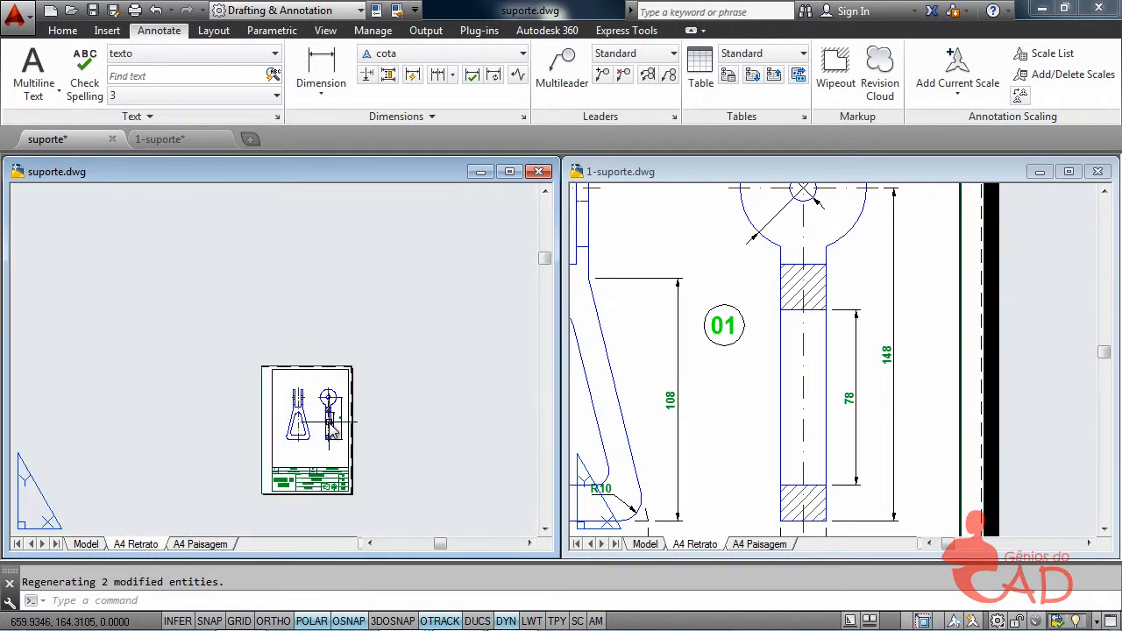
click(86, 544)
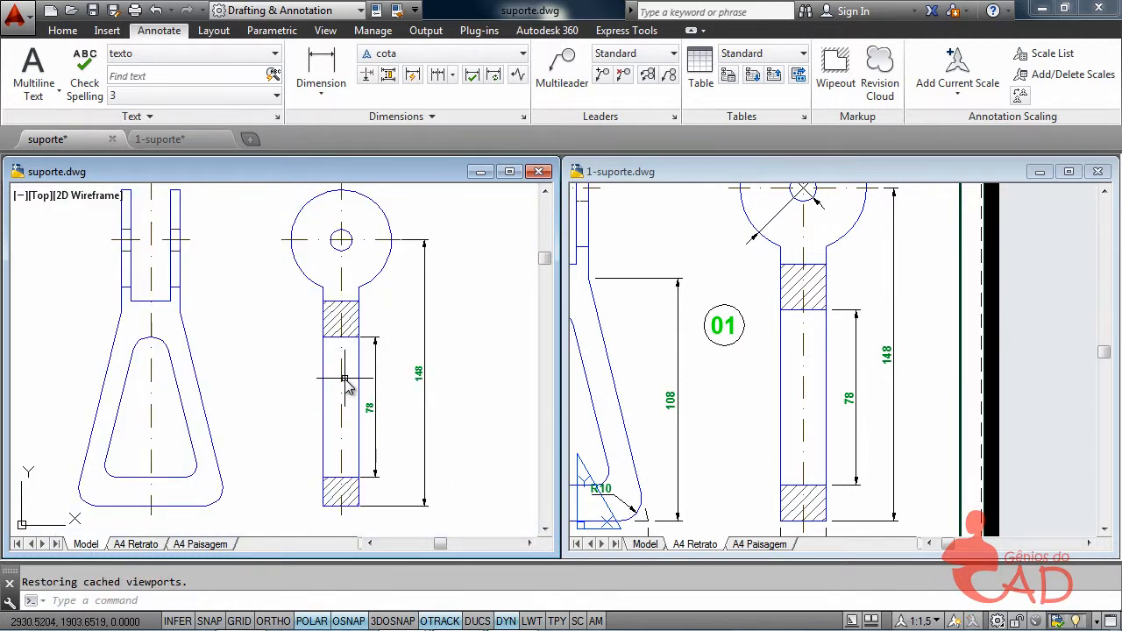
middle_drag(360, 370, 380, 350)
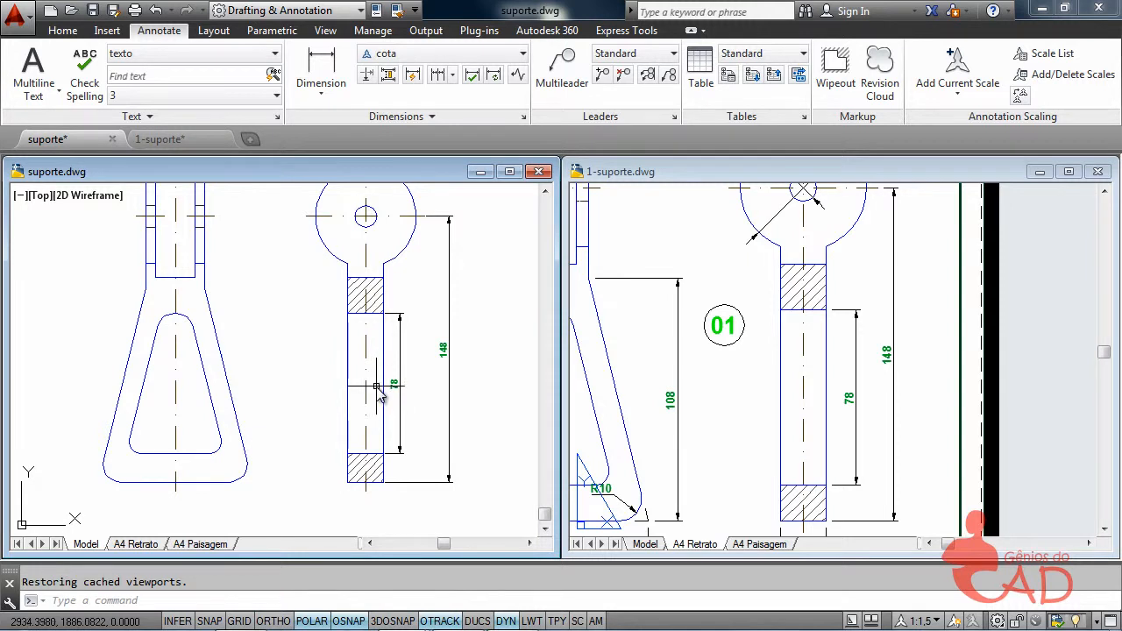
middle_drag(357, 325, 354, 349)
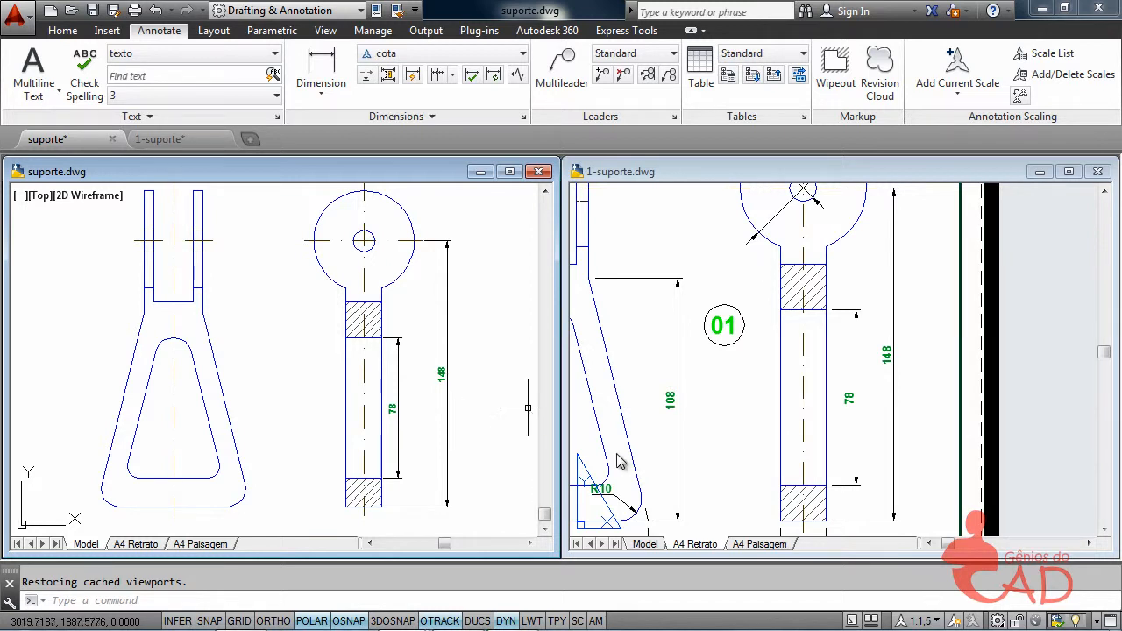
click(937, 621)
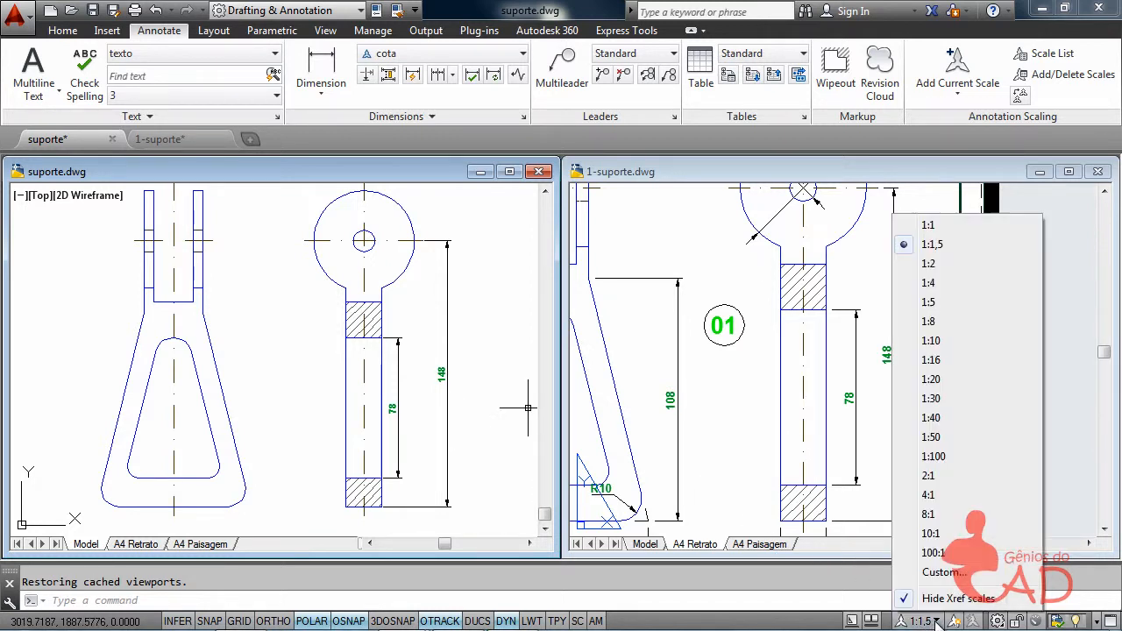
click(931, 246)
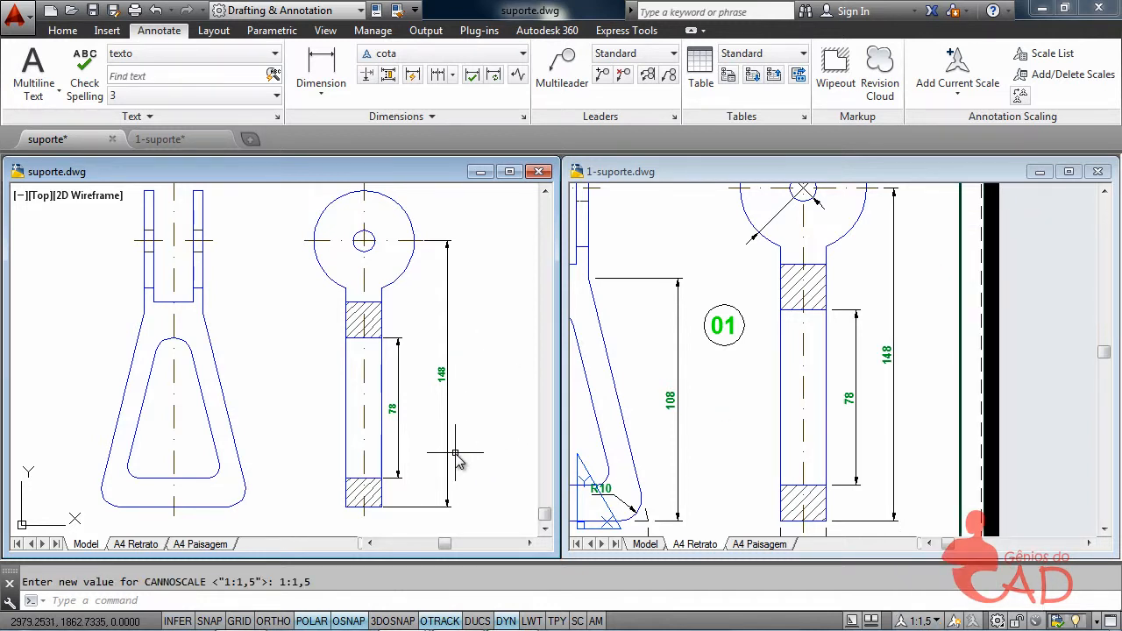
Move the opening's height dimension line slightly farther out from the section view
scroll(433, 473, up, 2)
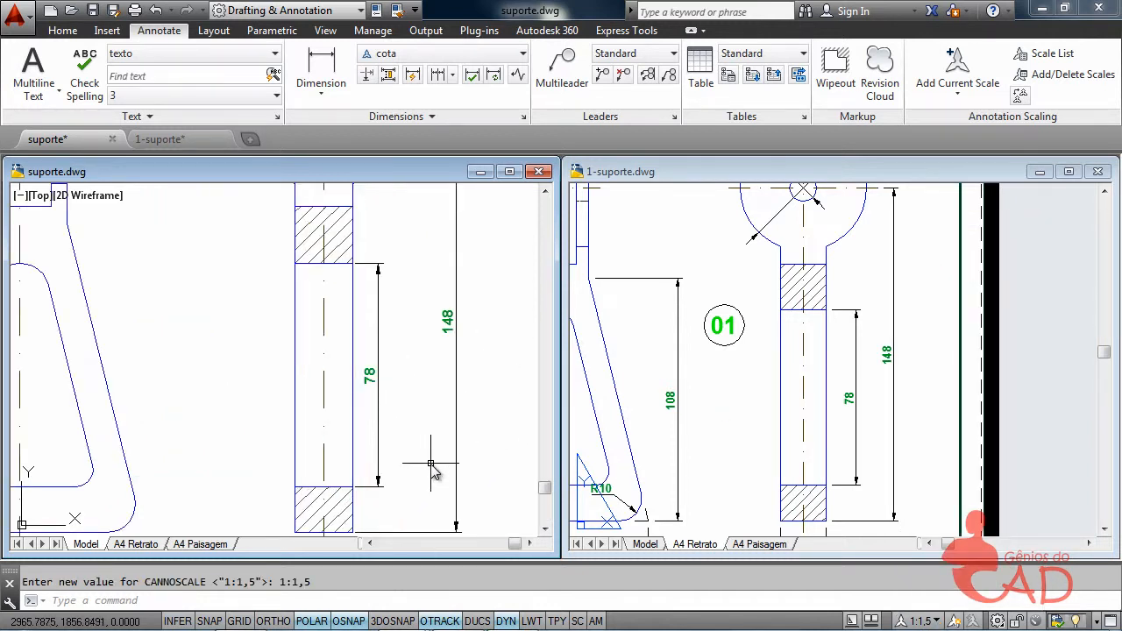
click(380, 272)
click(377, 264)
click(393, 263)
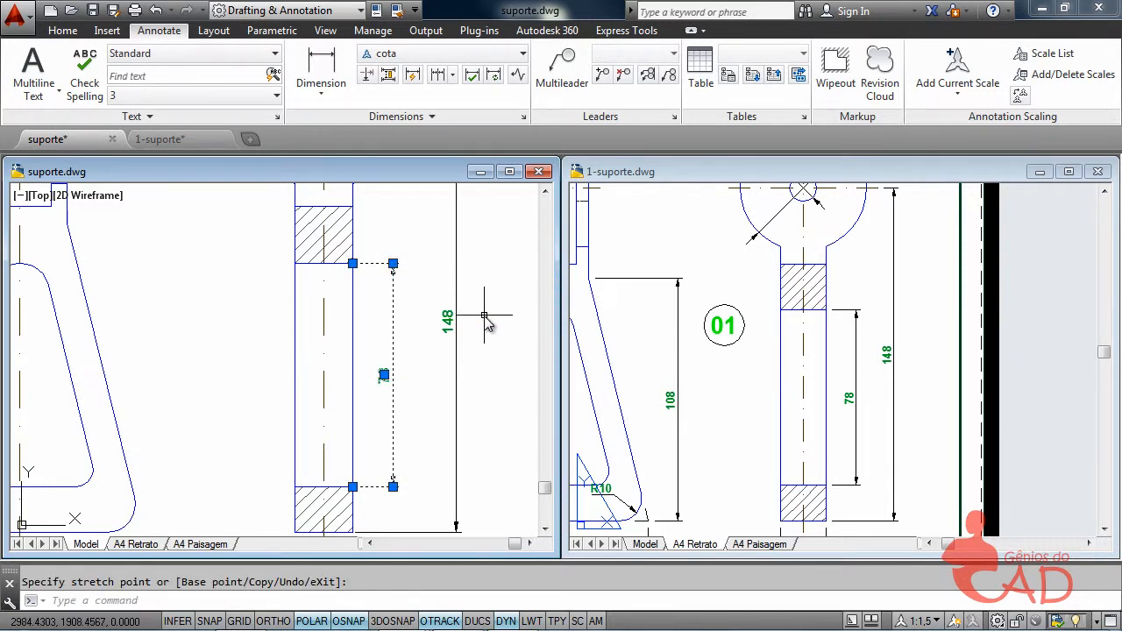
key(Escape)
key(Escape)
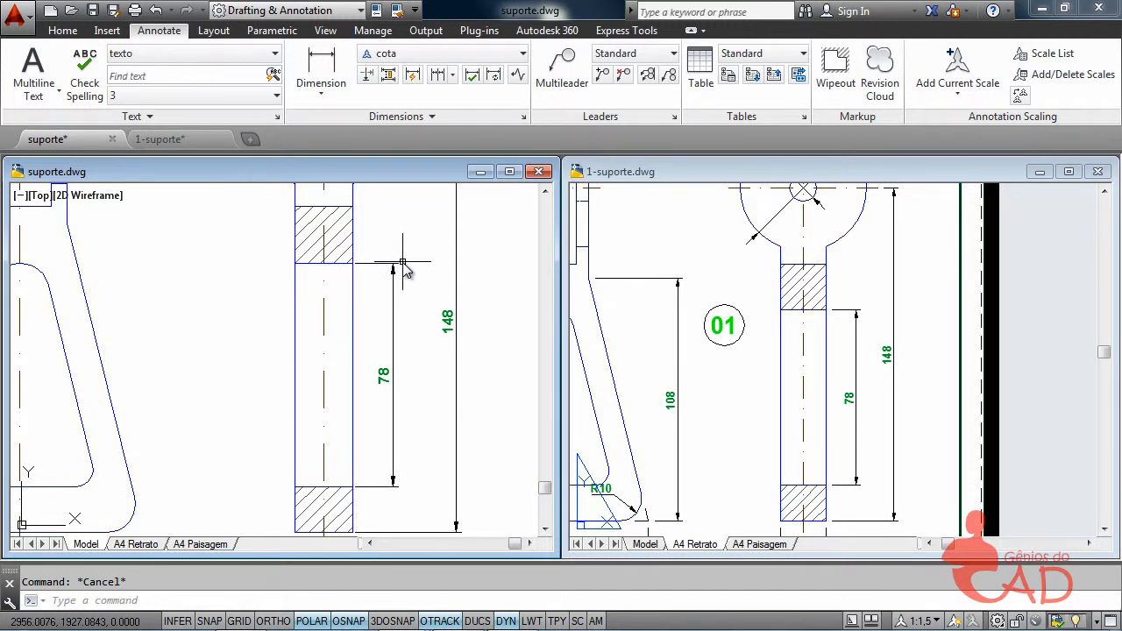
scroll(417, 447, down, 2)
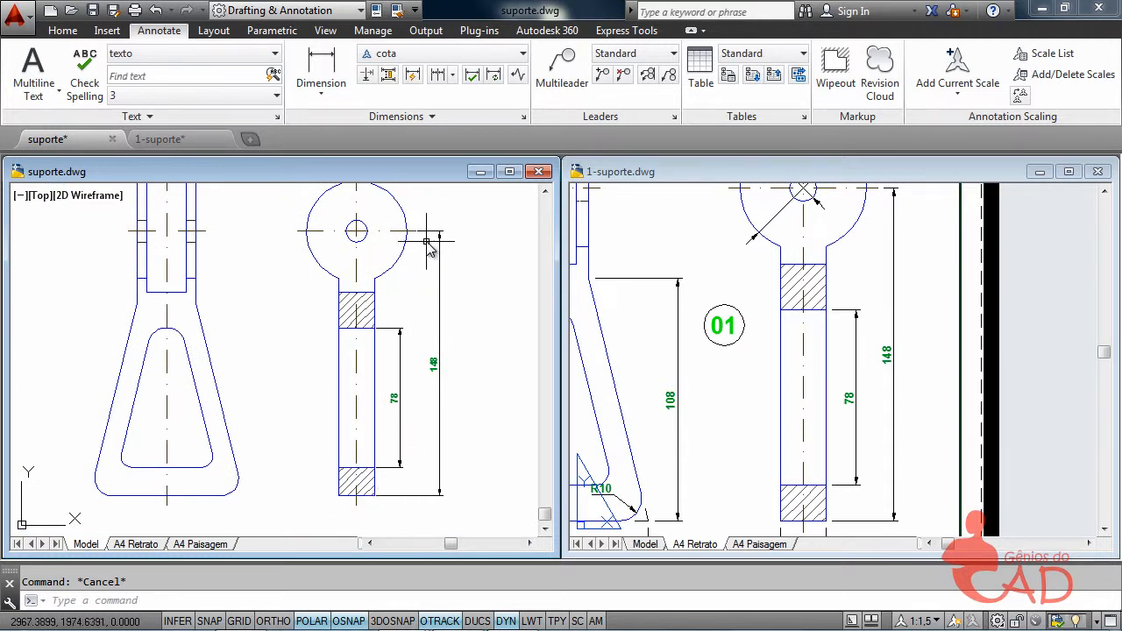
Move the base-to-hole-centre dimension line closer to the opening's height dimension beside the section view
mouse_move(421, 242)
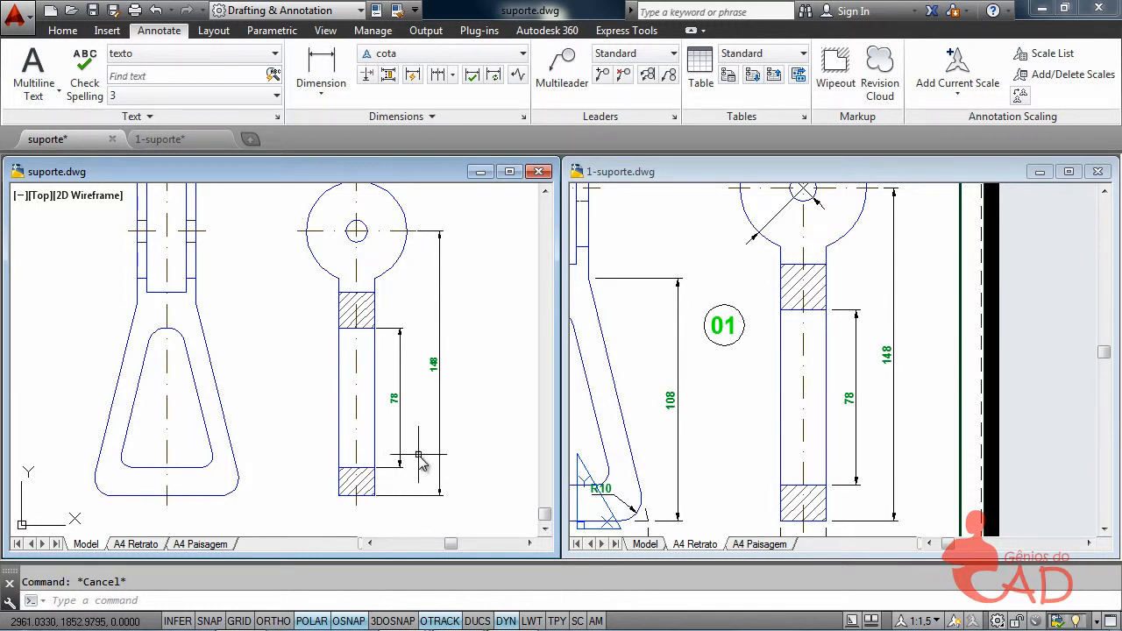
scroll(416, 473, up, 2)
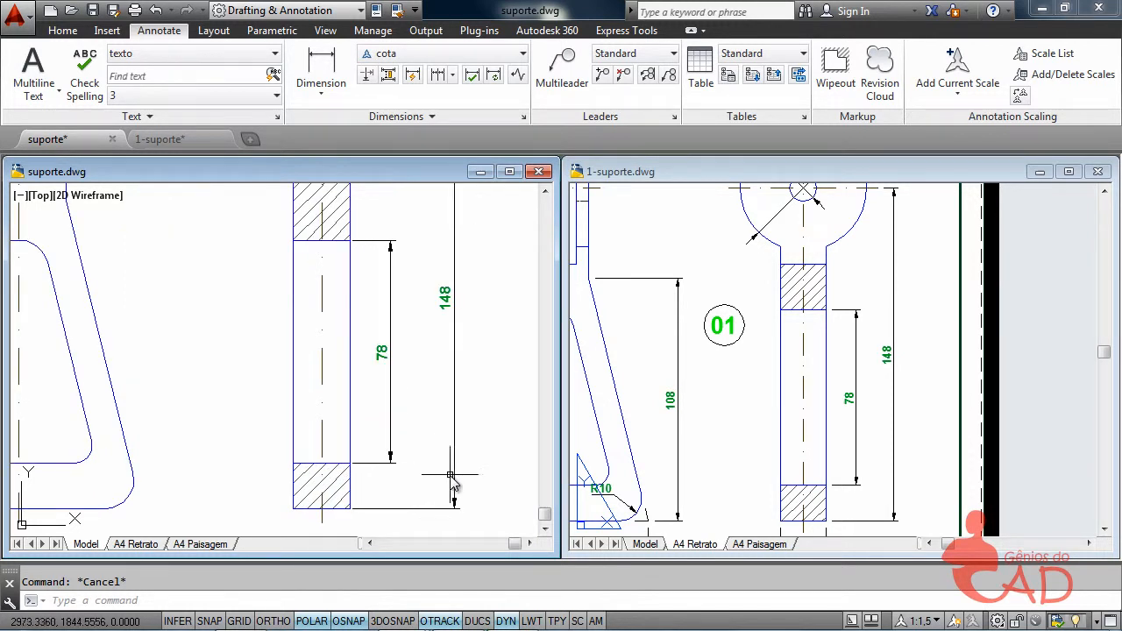
click(454, 497)
click(453, 509)
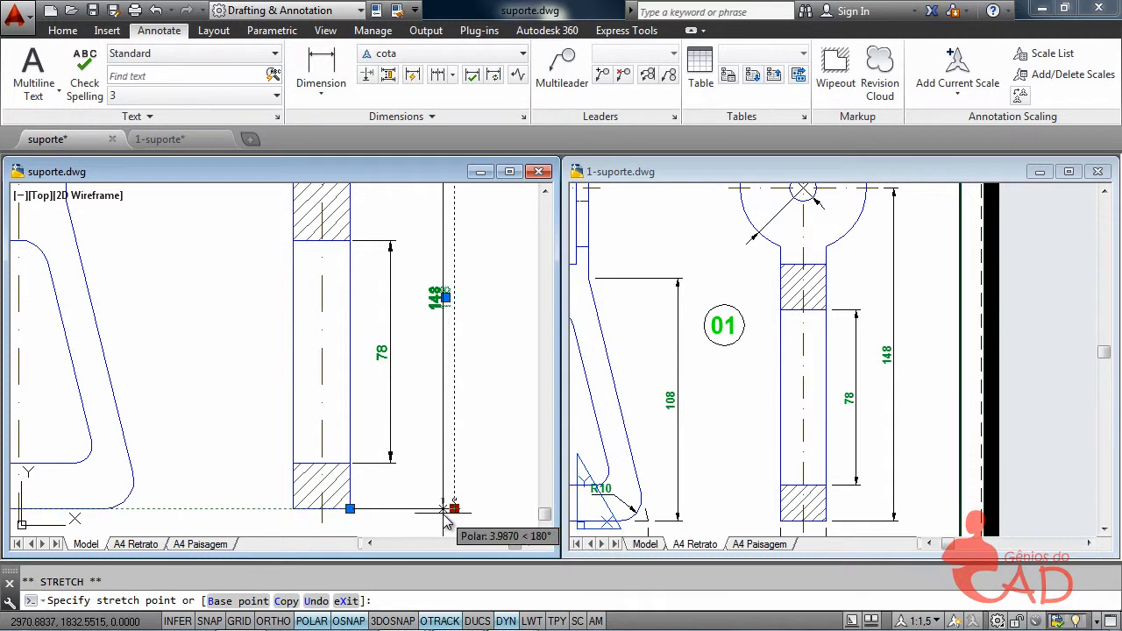
click(441, 509)
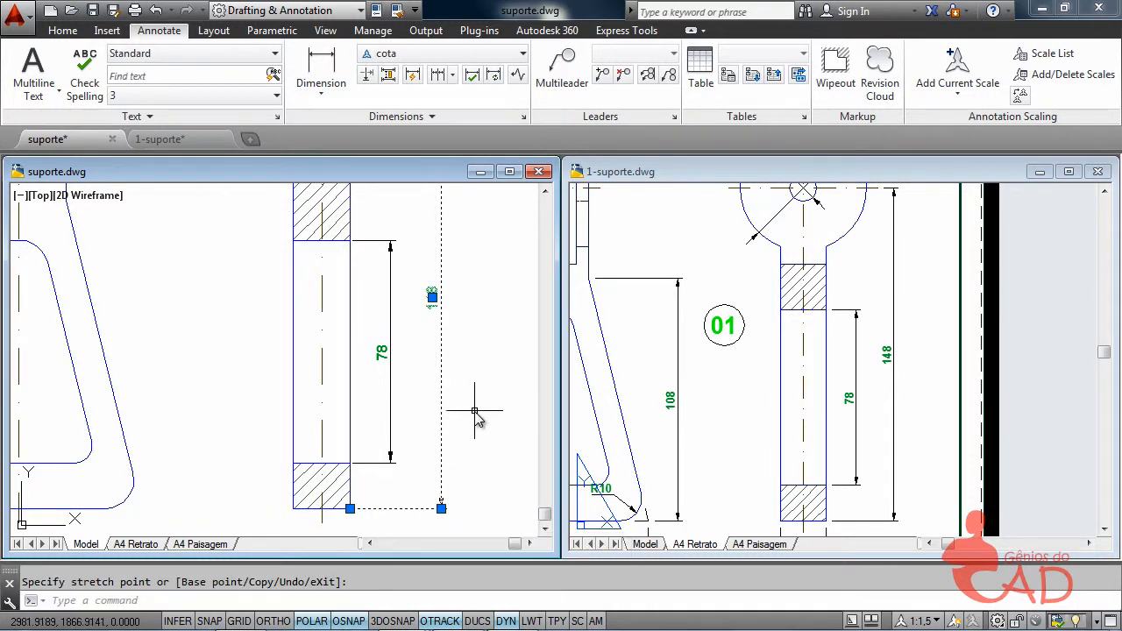
key(Escape)
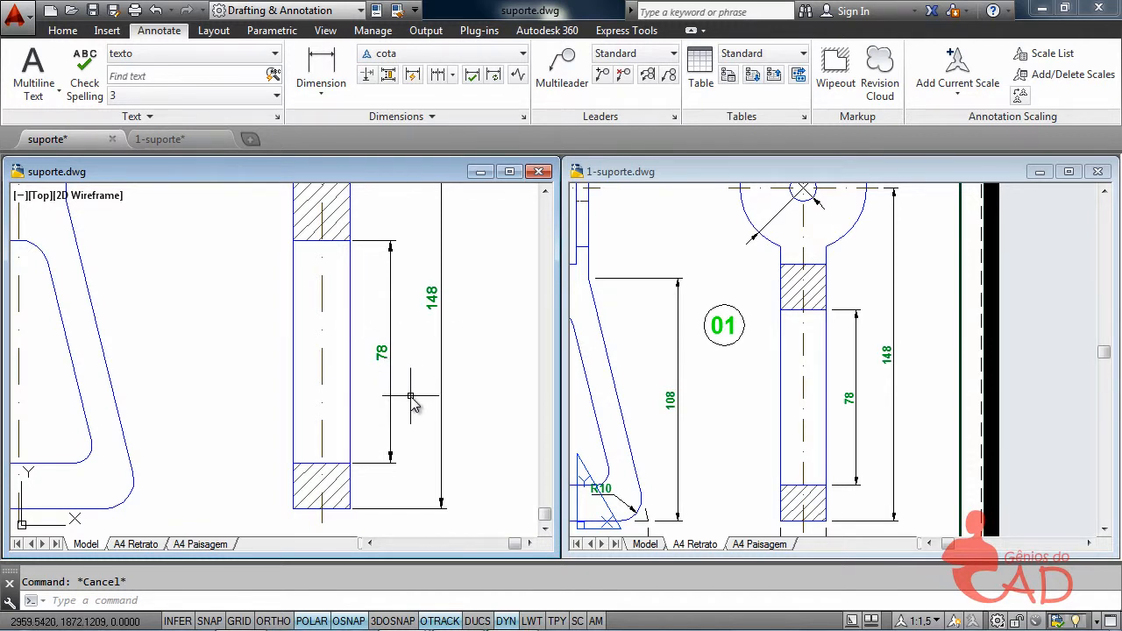
click(440, 454)
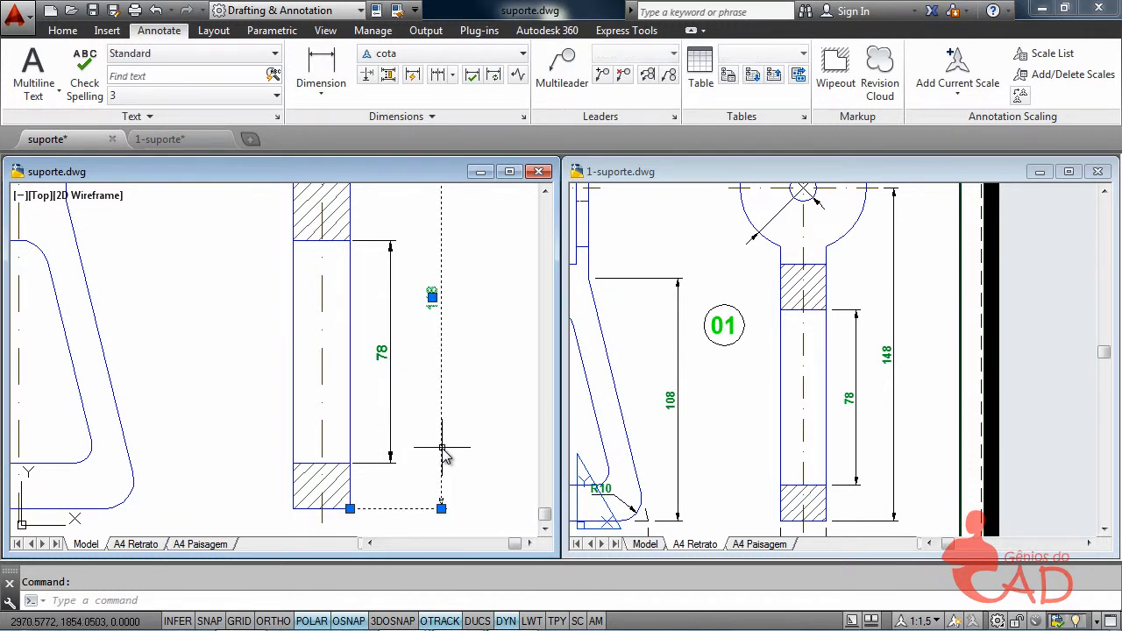
click(441, 508)
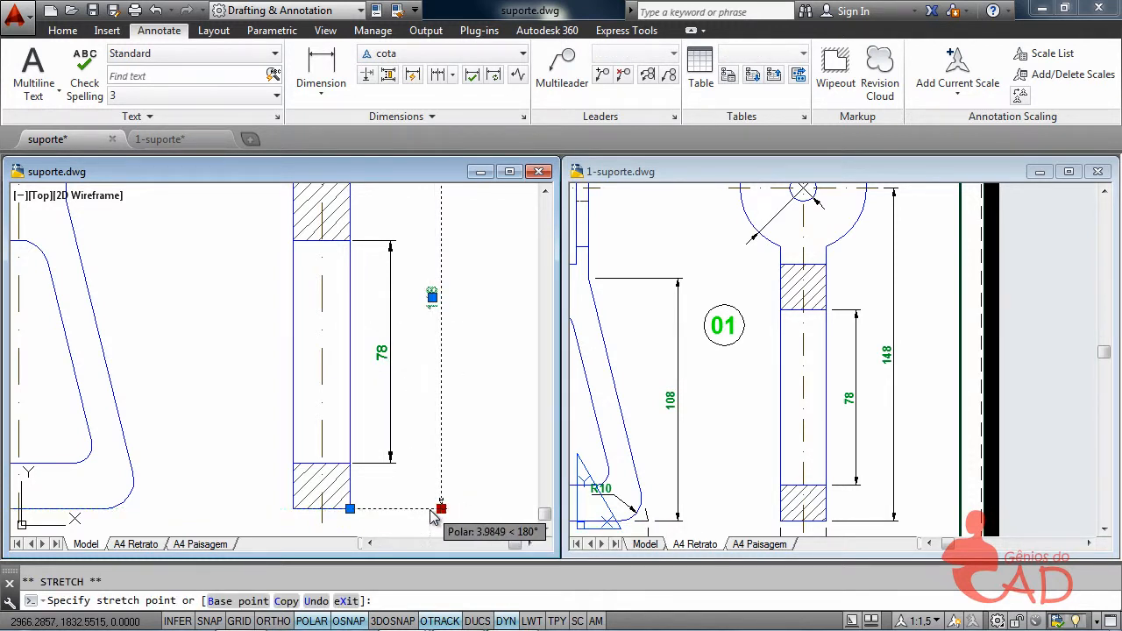
click(429, 508)
key(Escape)
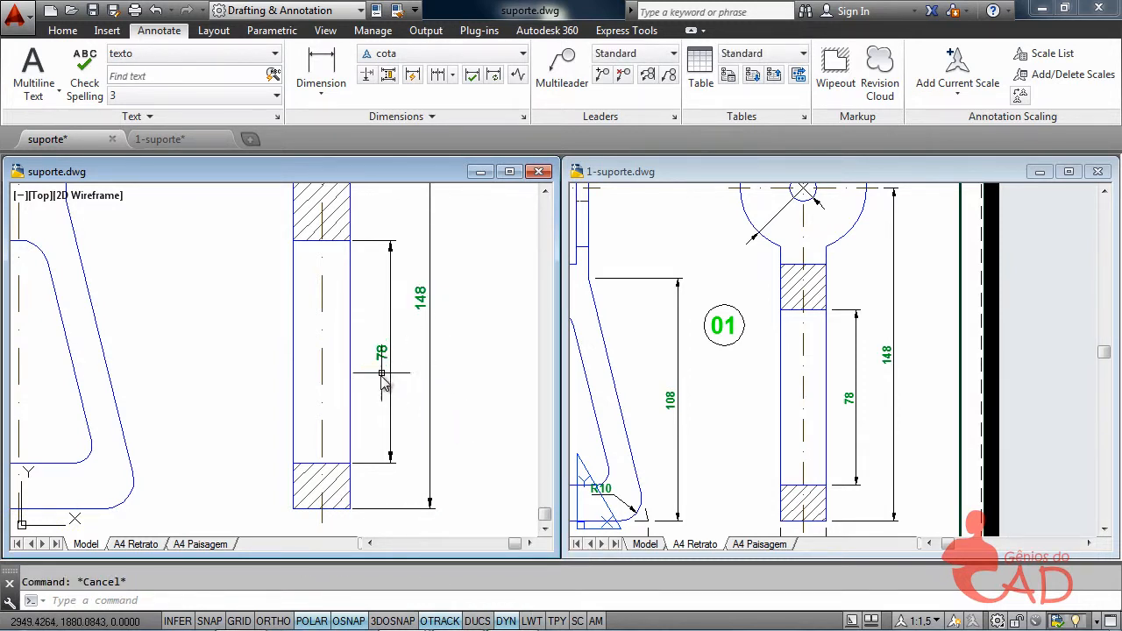
Add a horizontal linear dimension for the section view's width, placed below its base as in the 1-suporte.dwg reference
scroll(373, 400, down, 1)
middle_drag(358, 452, 428, 360)
click(901, 279)
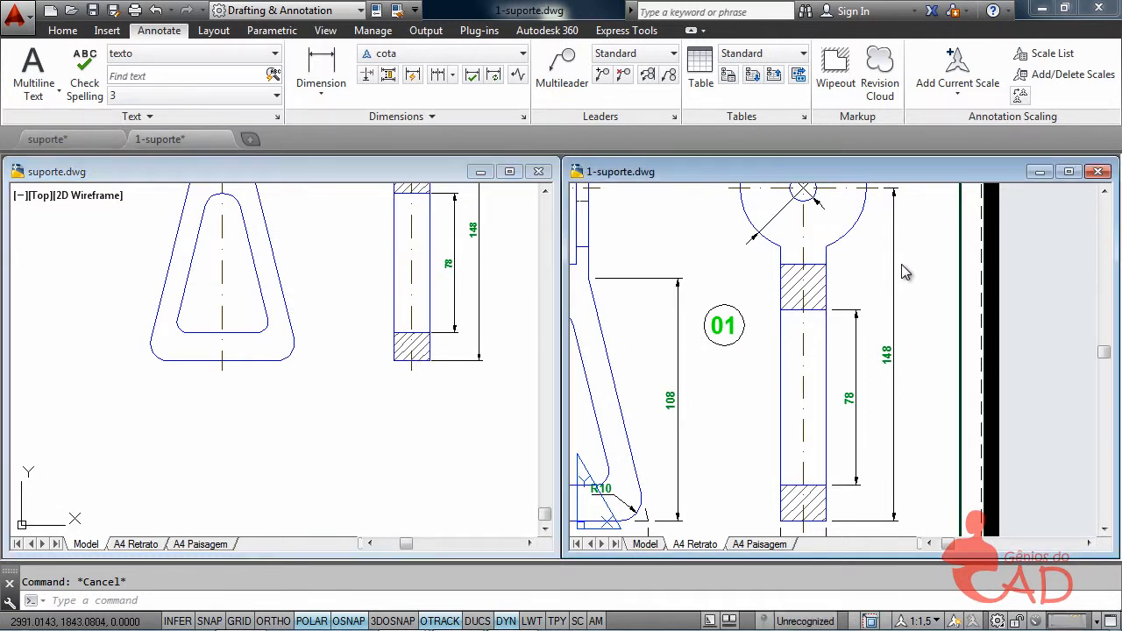
middle_drag(863, 392, 933, 229)
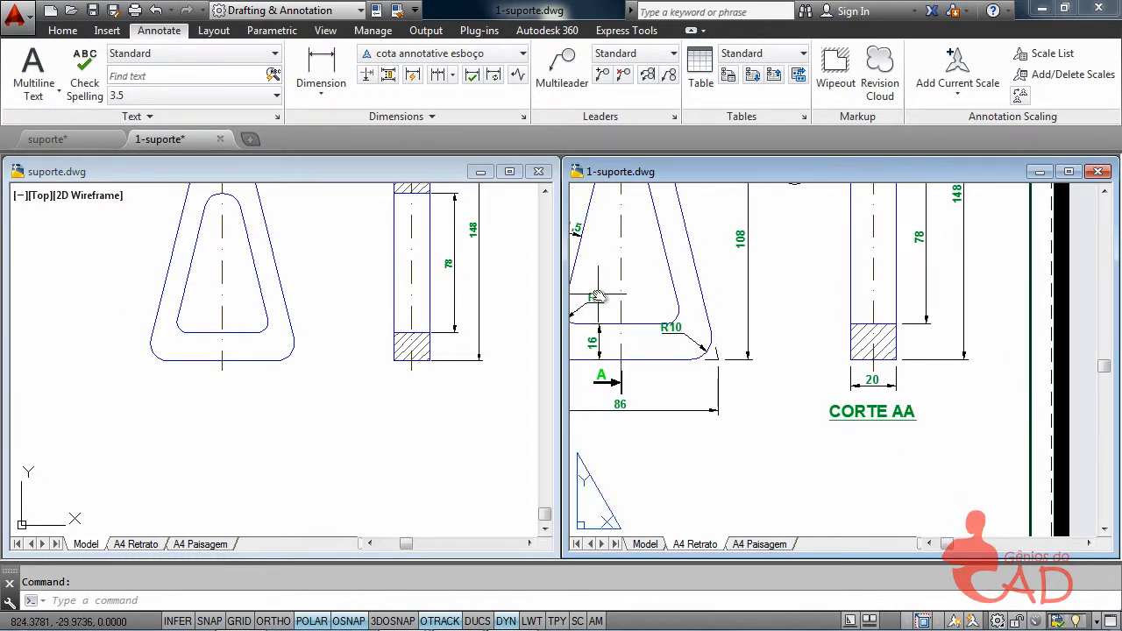
click(396, 397)
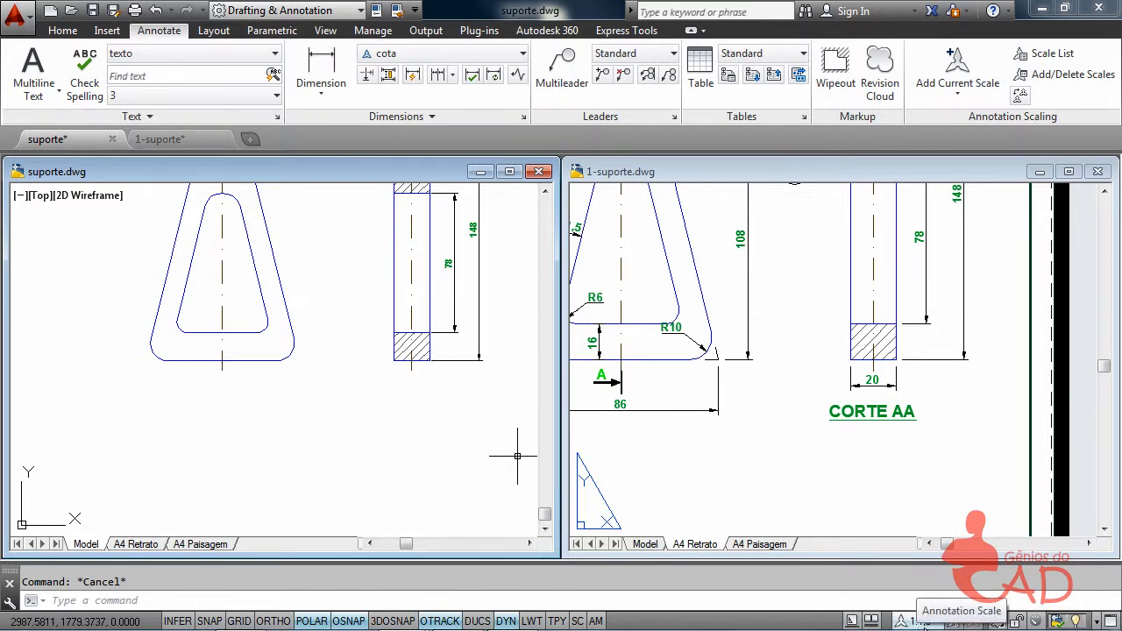
scroll(406, 327, up, 4)
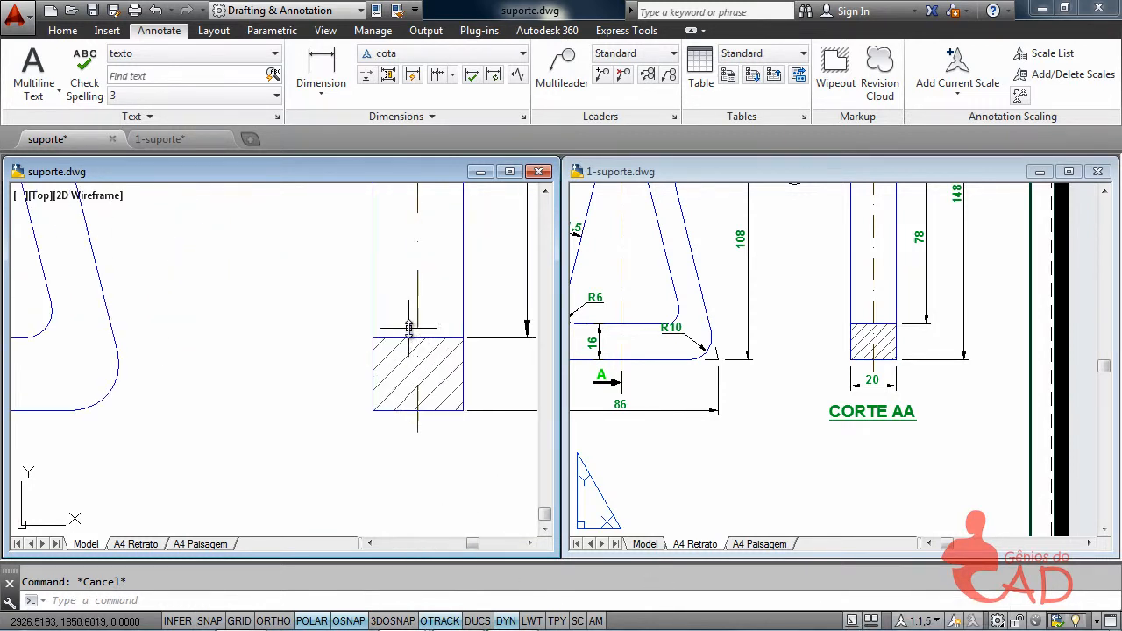
click(60, 30)
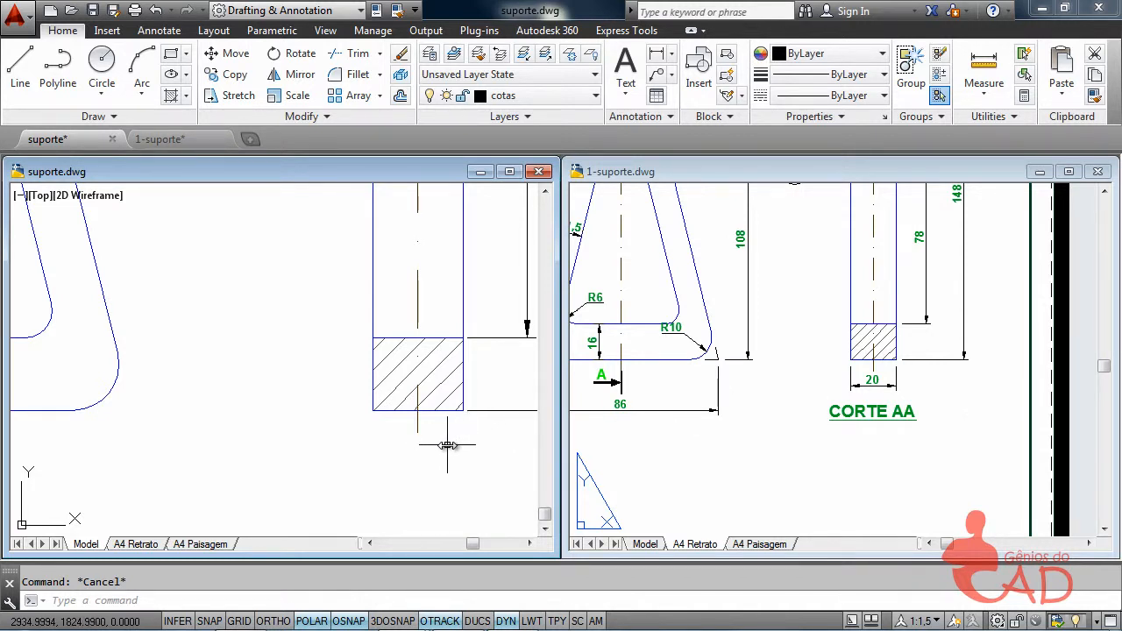
text(DIM)
text(L)
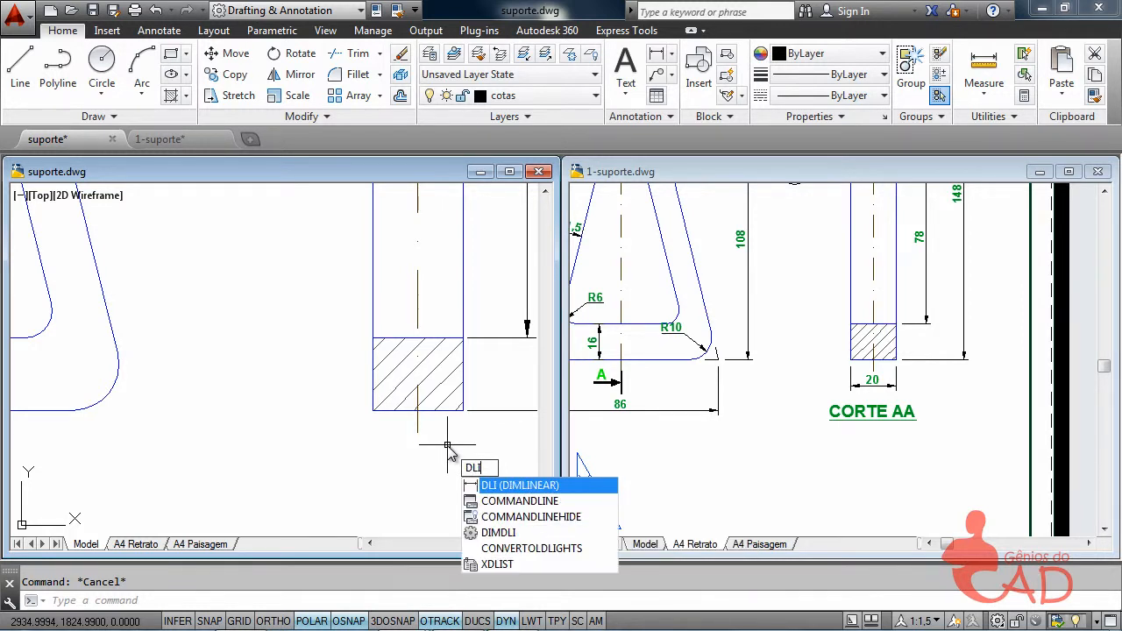
text(I)
key(Return)
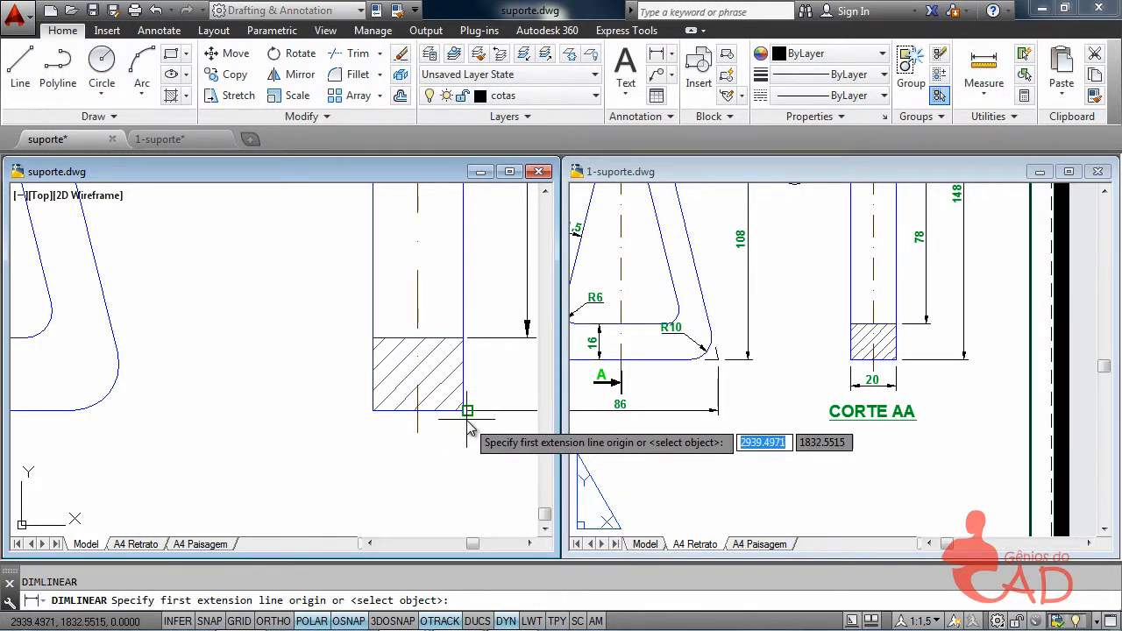
scroll(461, 429, up, 5)
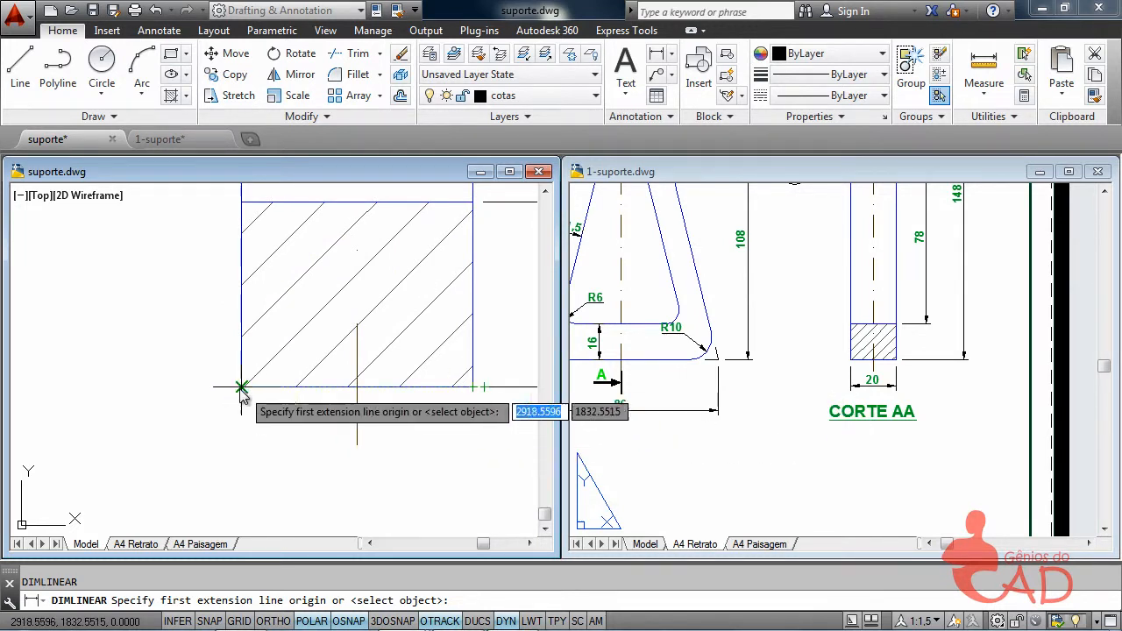
scroll(237, 399, up, 3)
scroll(260, 380, down, 5)
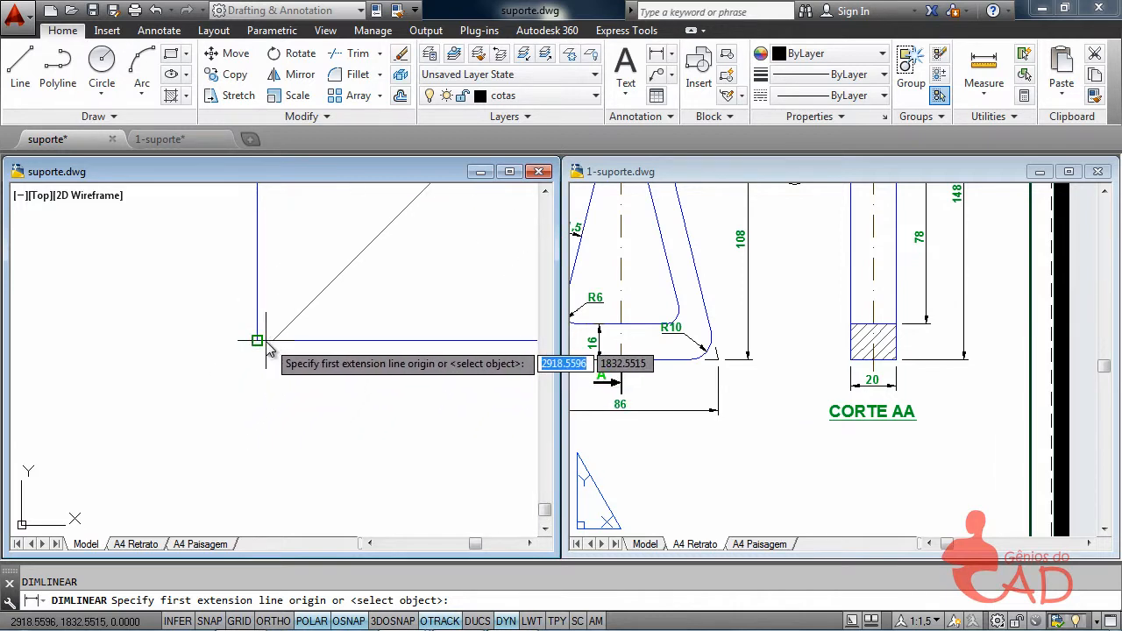
scroll(320, 452, down, 4)
scroll(324, 456, up, 2)
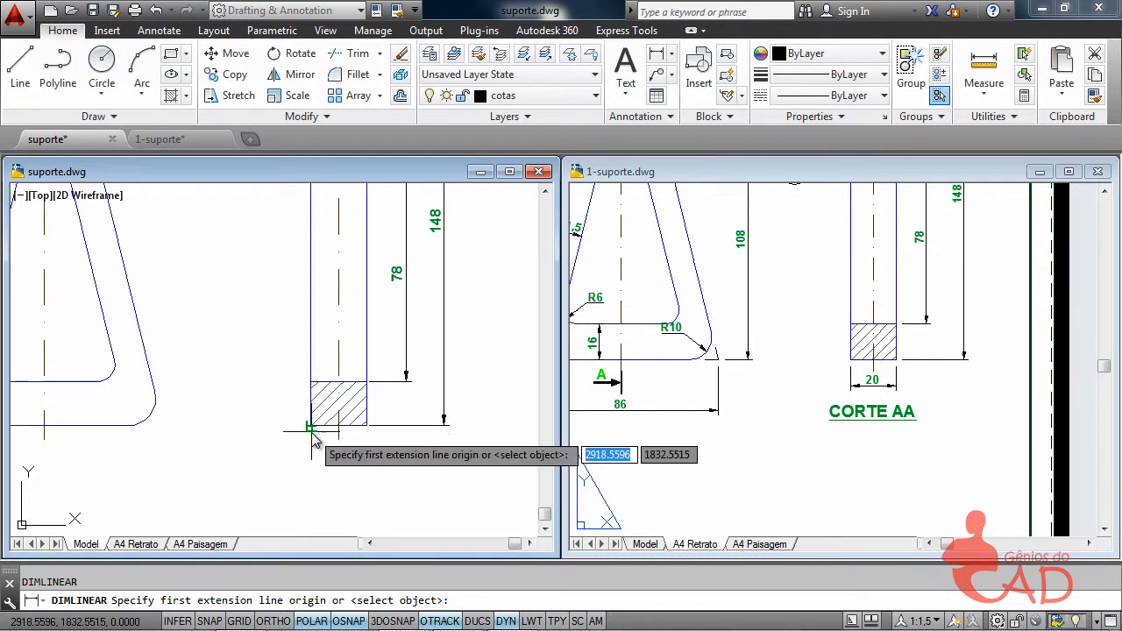
scroll(312, 443, down, 2)
scroll(312, 444, up, 5)
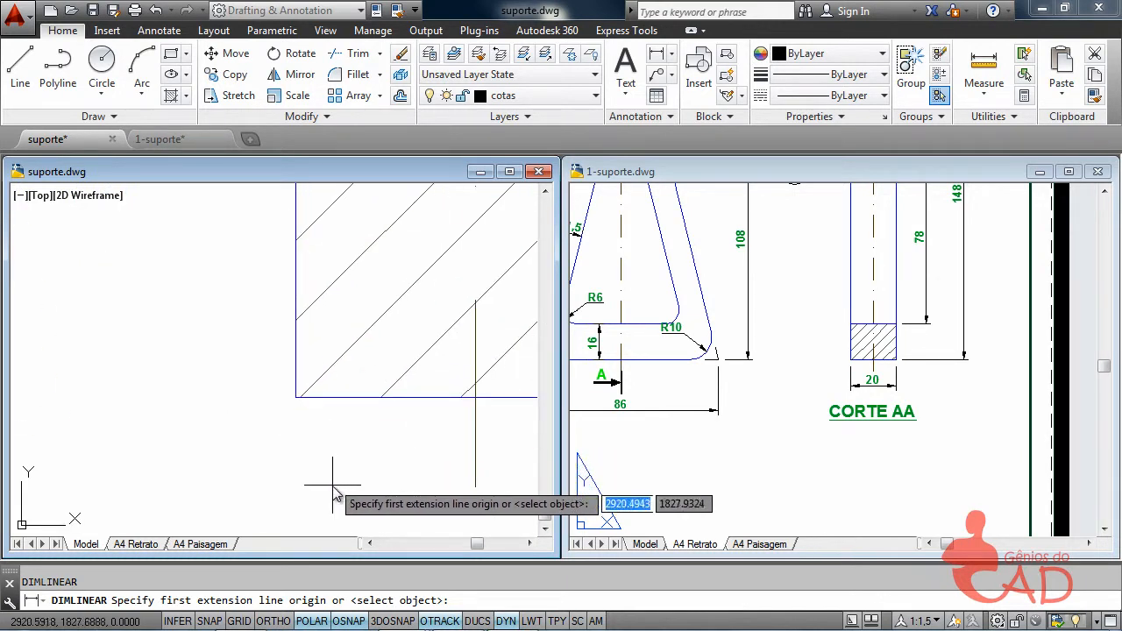
scroll(471, 489, down, 4)
middle_drag(470, 489, 331, 464)
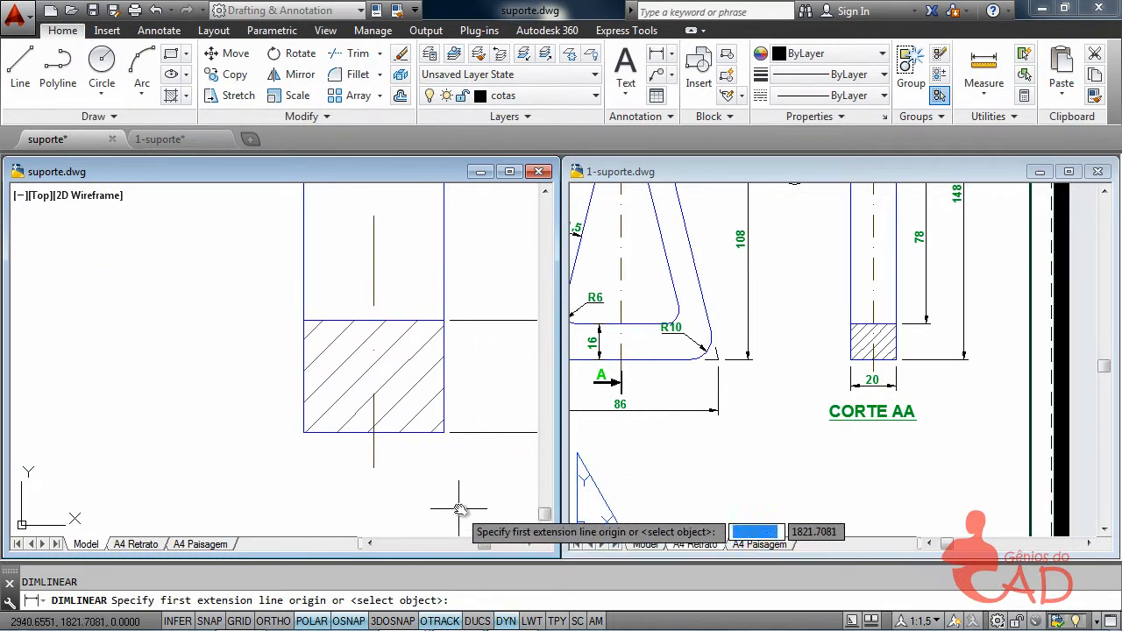
scroll(451, 438, up, 5)
click(512, 375)
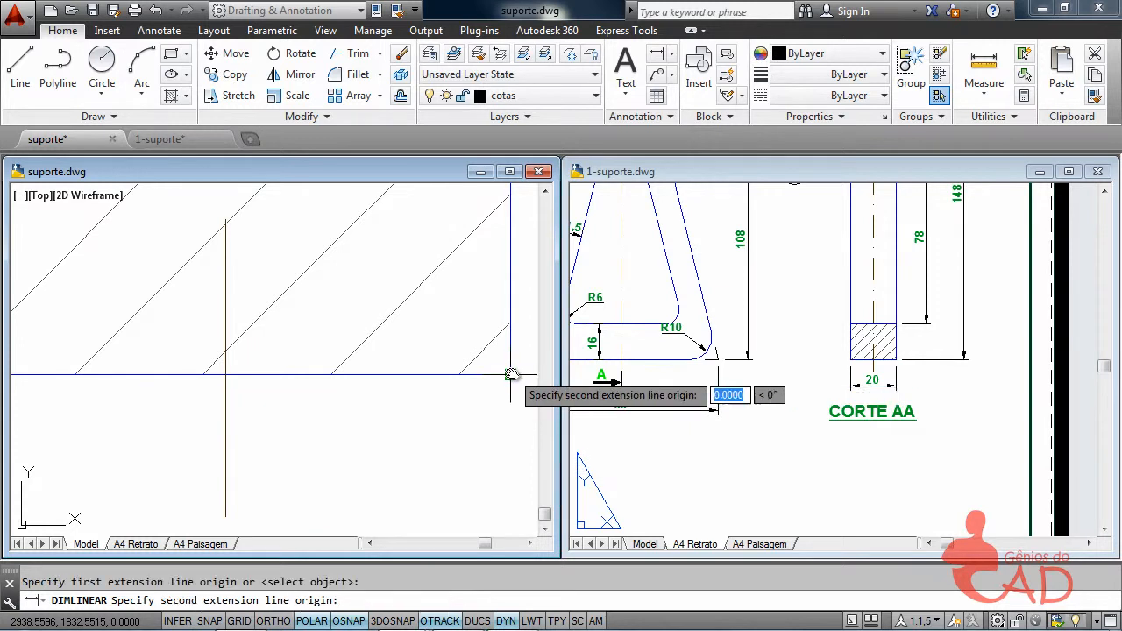
scroll(361, 485, down, 3)
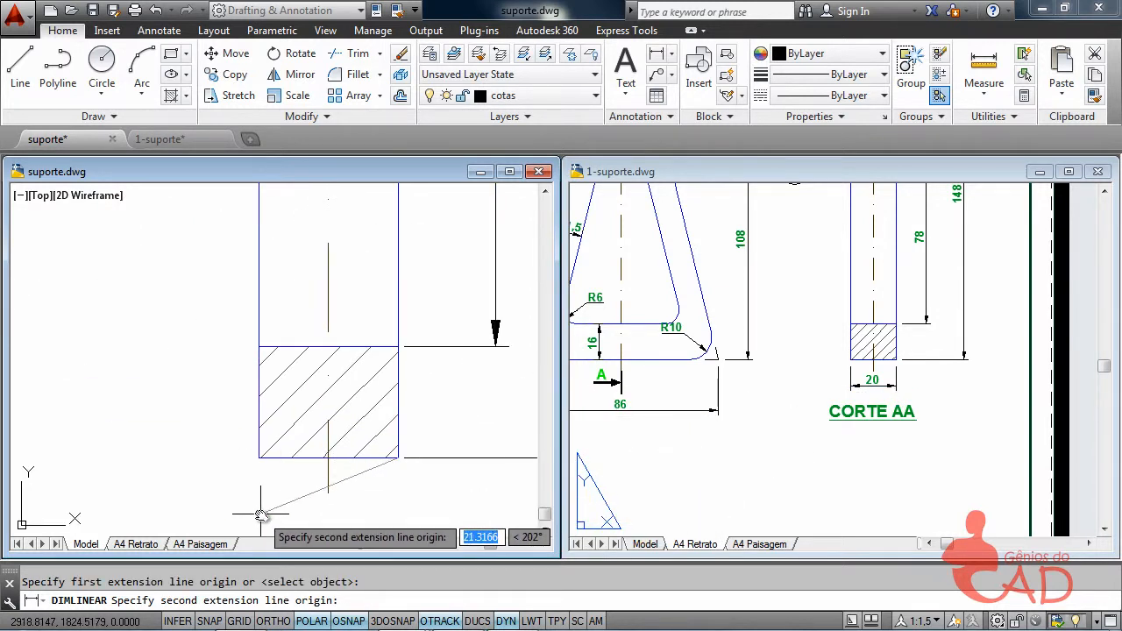
scroll(263, 482, up, 5)
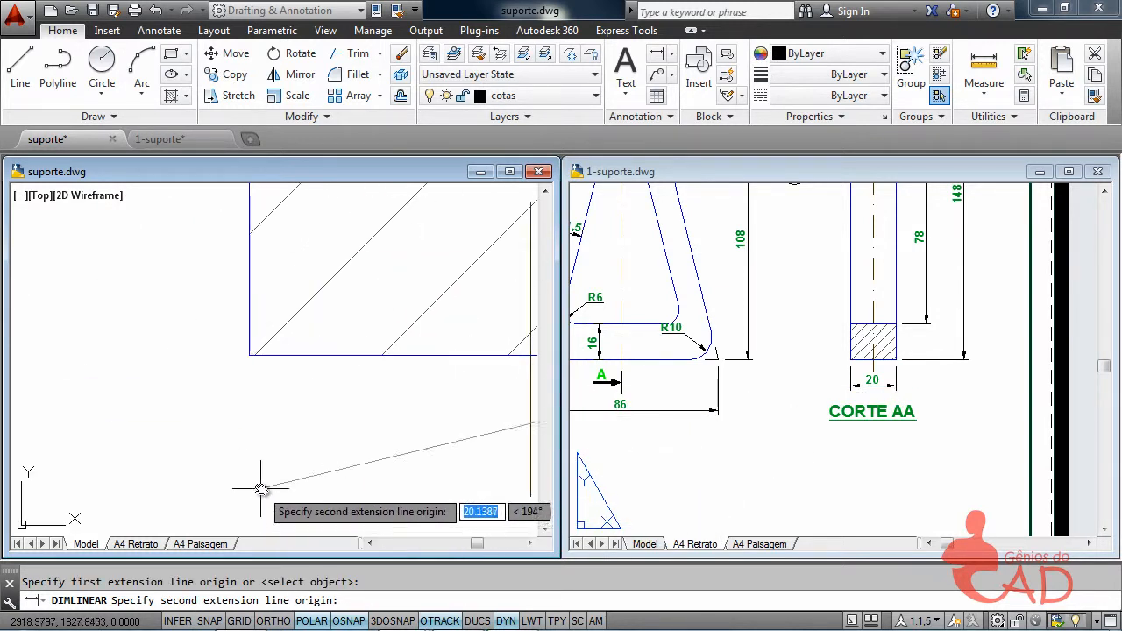
click(259, 338)
scroll(304, 448, down, 4)
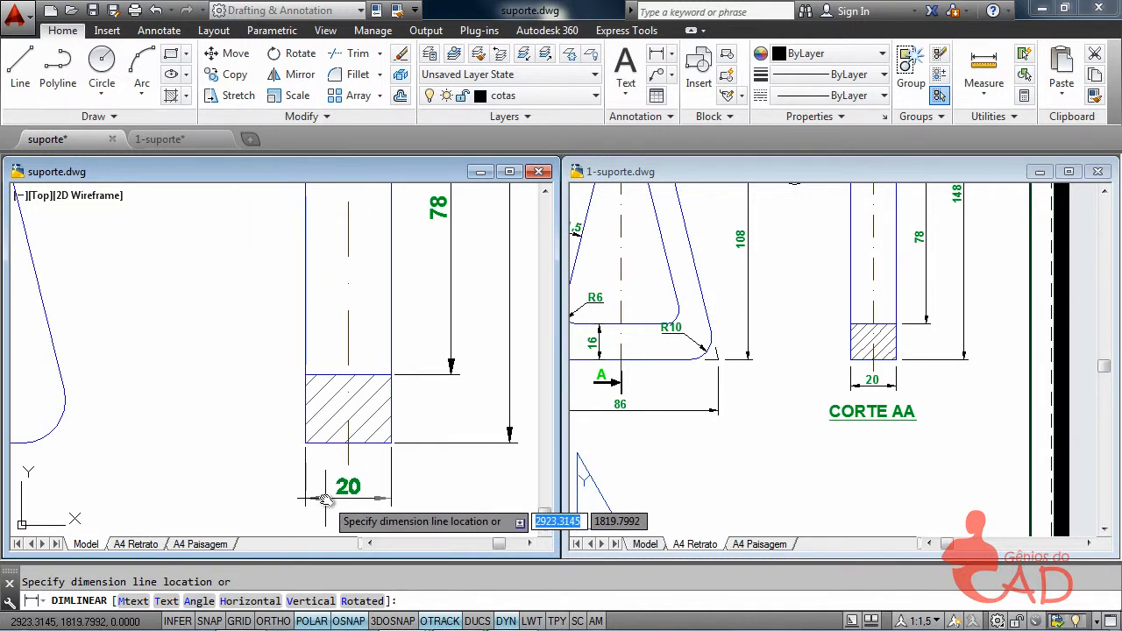
click(324, 498)
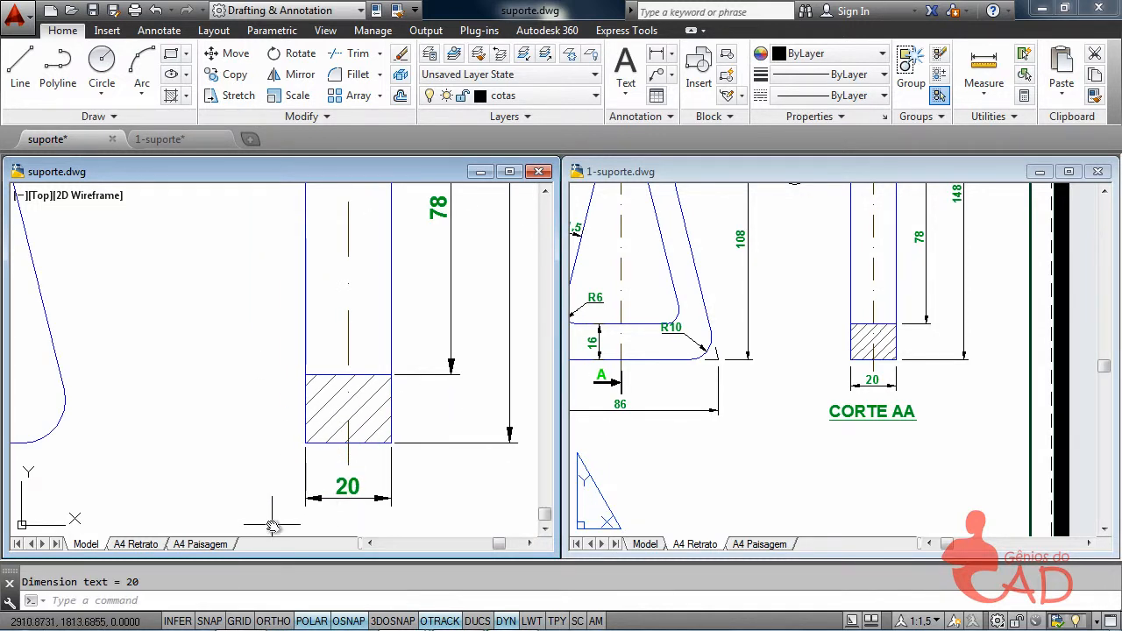
Compare the section view with the 1-suporte.dwg reference, examining the dimensions on its circular head and hole
scroll(237, 482, down, 2)
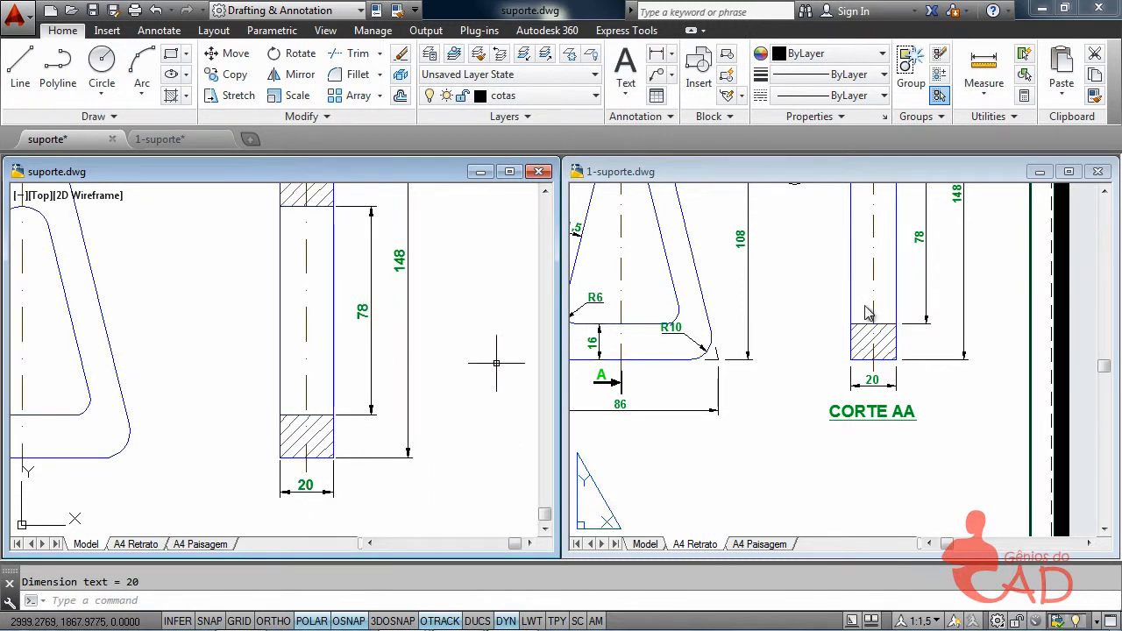
click(848, 179)
middle_drag(924, 280, 836, 499)
middle_drag(877, 463, 888, 344)
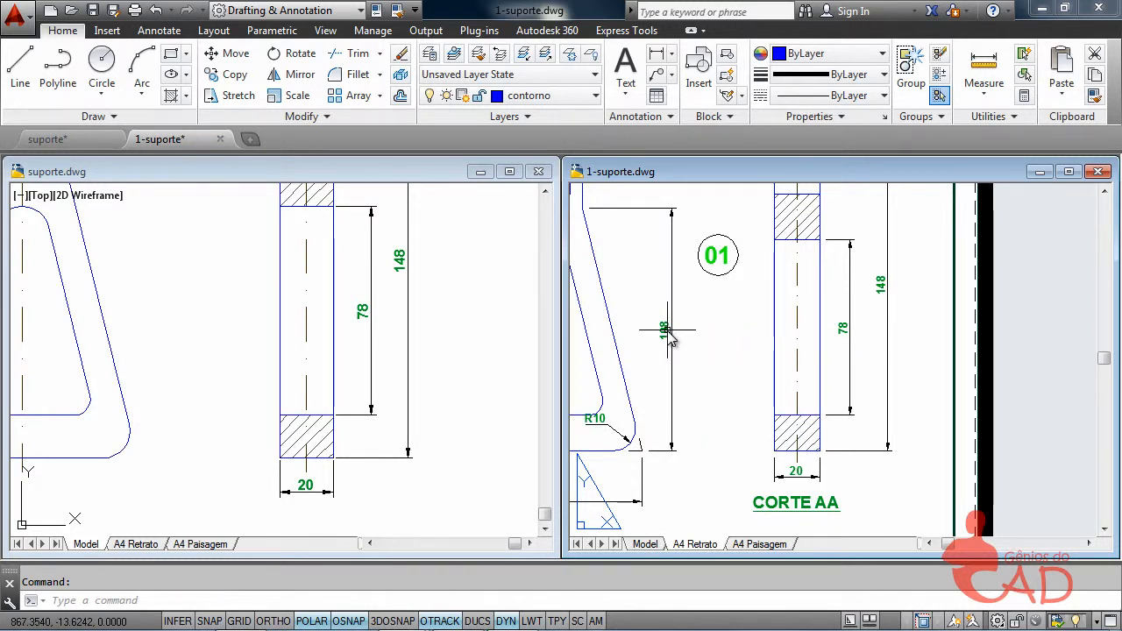
click(431, 172)
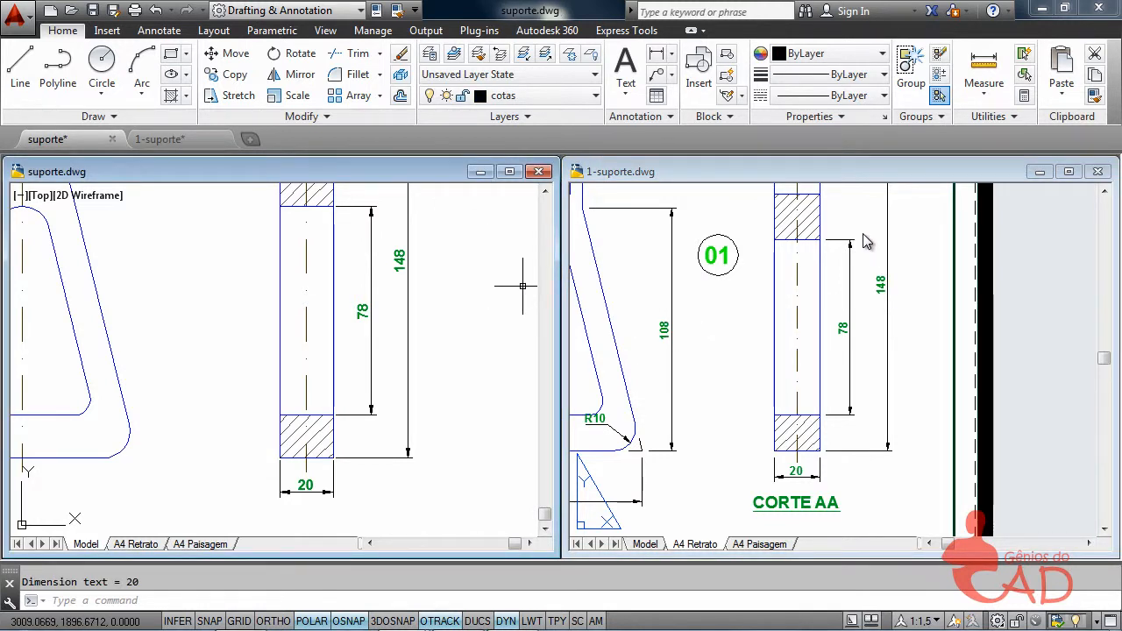
click(928, 211)
middle_drag(907, 250, 897, 401)
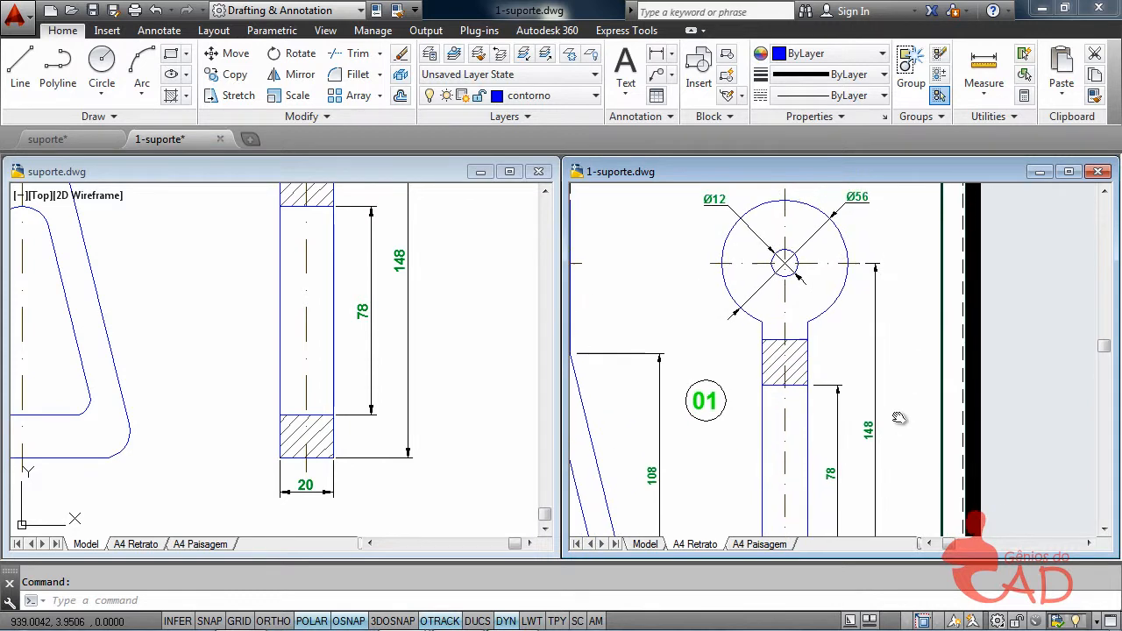
middle_drag(891, 222, 903, 263)
click(479, 248)
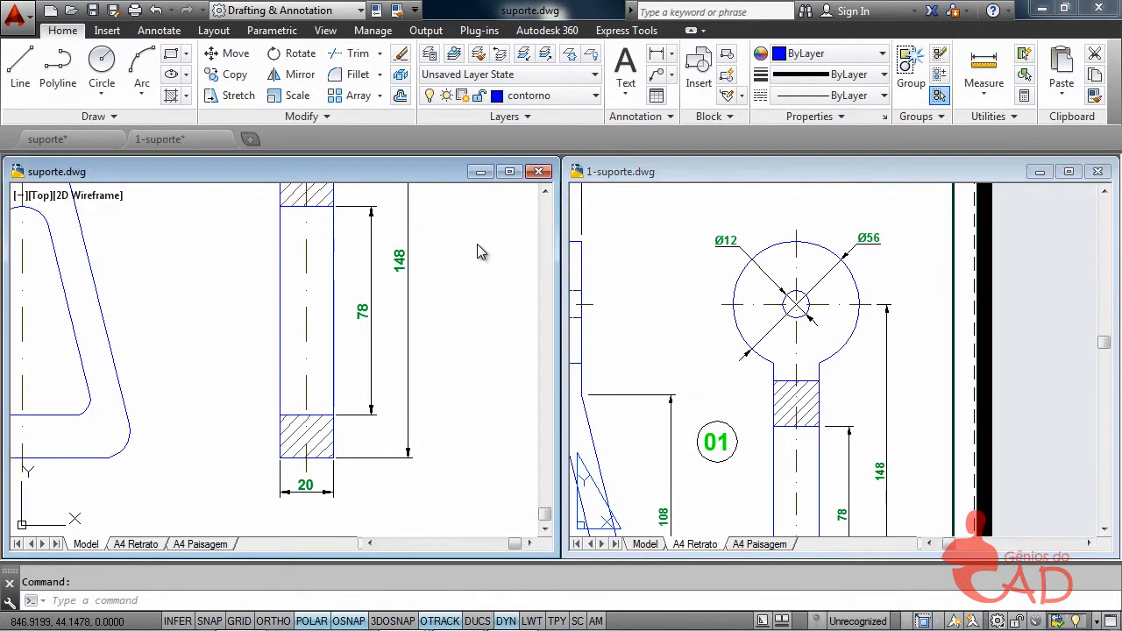
middle_drag(466, 274, 426, 463)
middle_drag(400, 313, 466, 392)
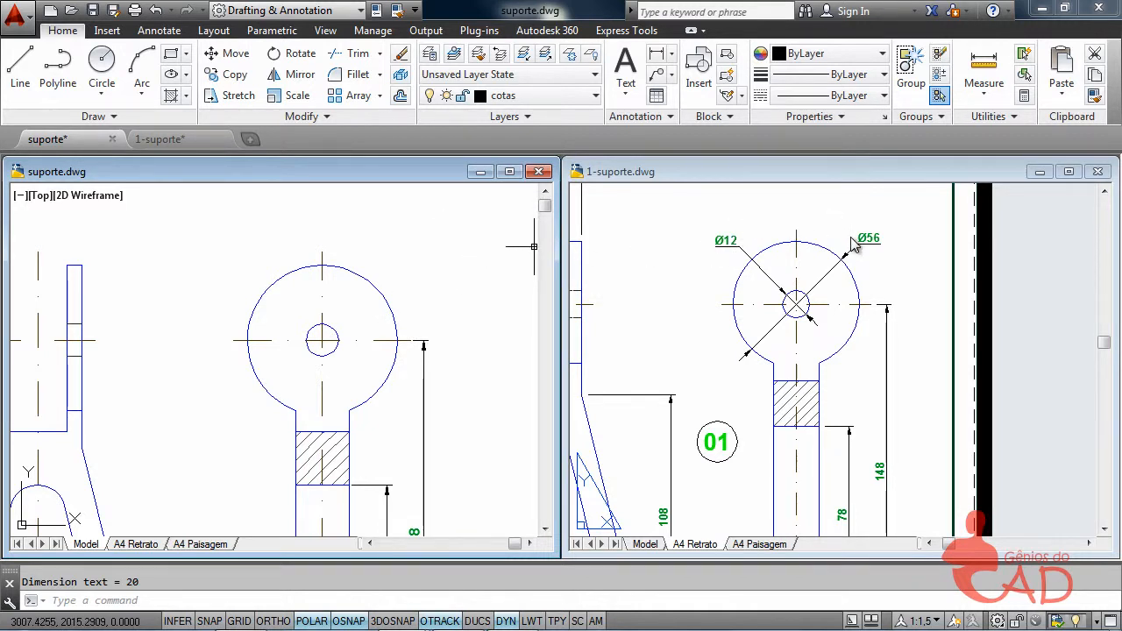
click(871, 282)
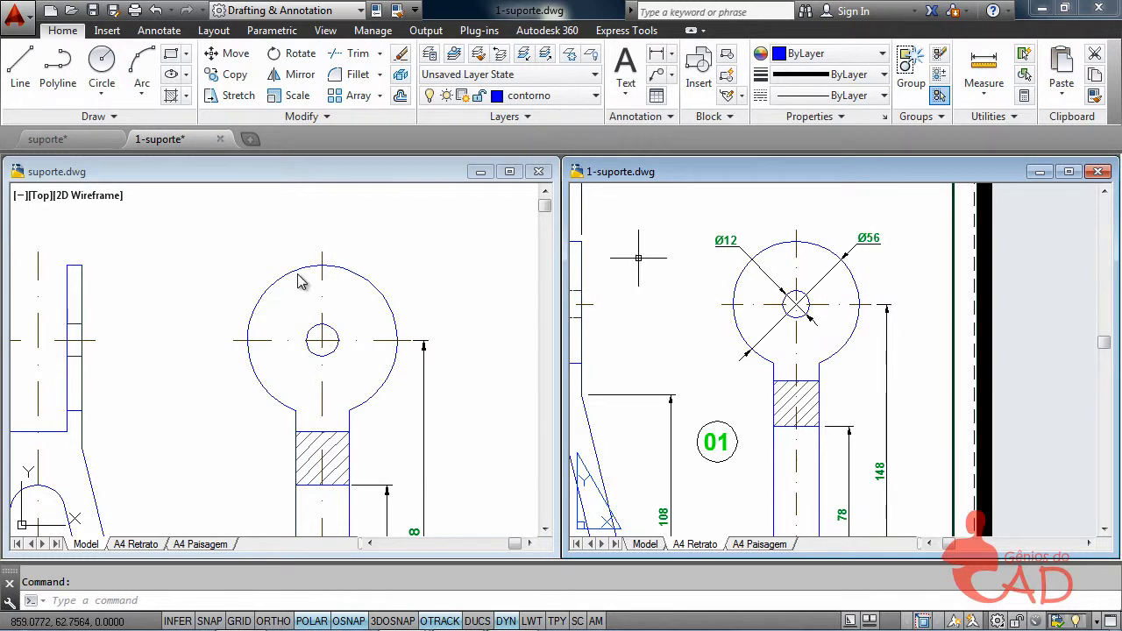
Add a diameter dimension to the section view's circular head in suporte.dwg, with its text outside the upper-right of the circle
click(392, 250)
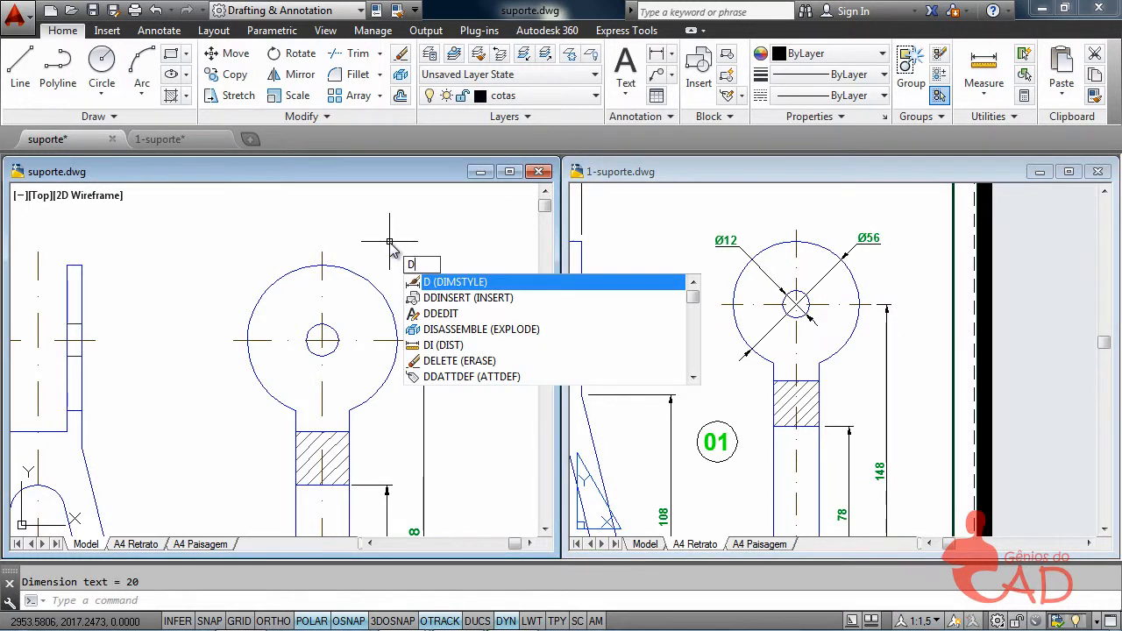
text(dr)
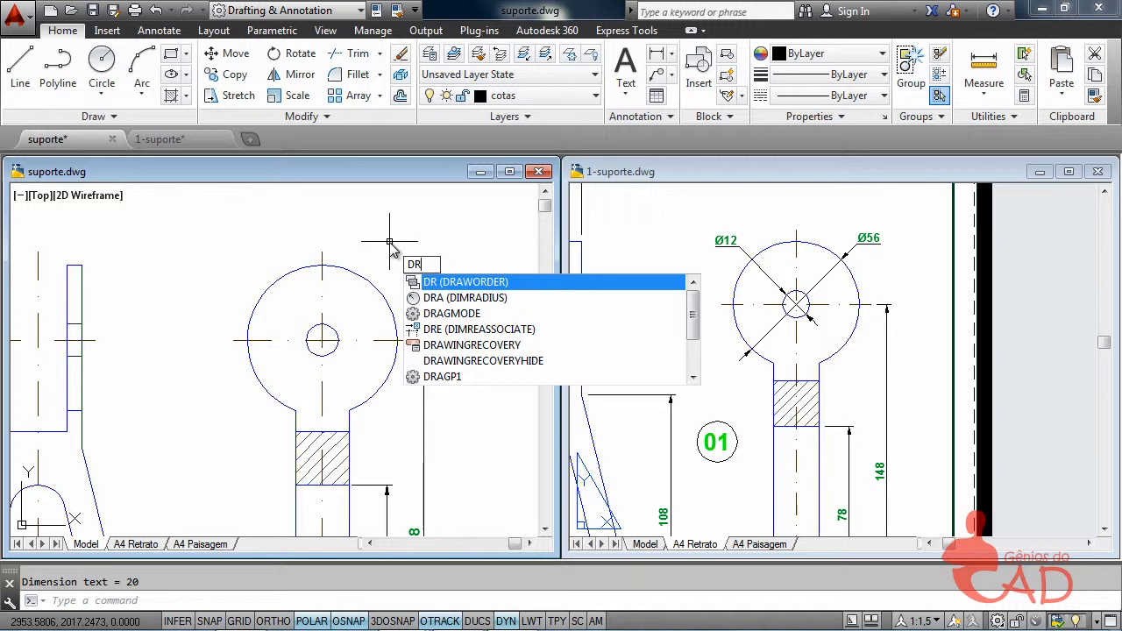
key(BackSpace)
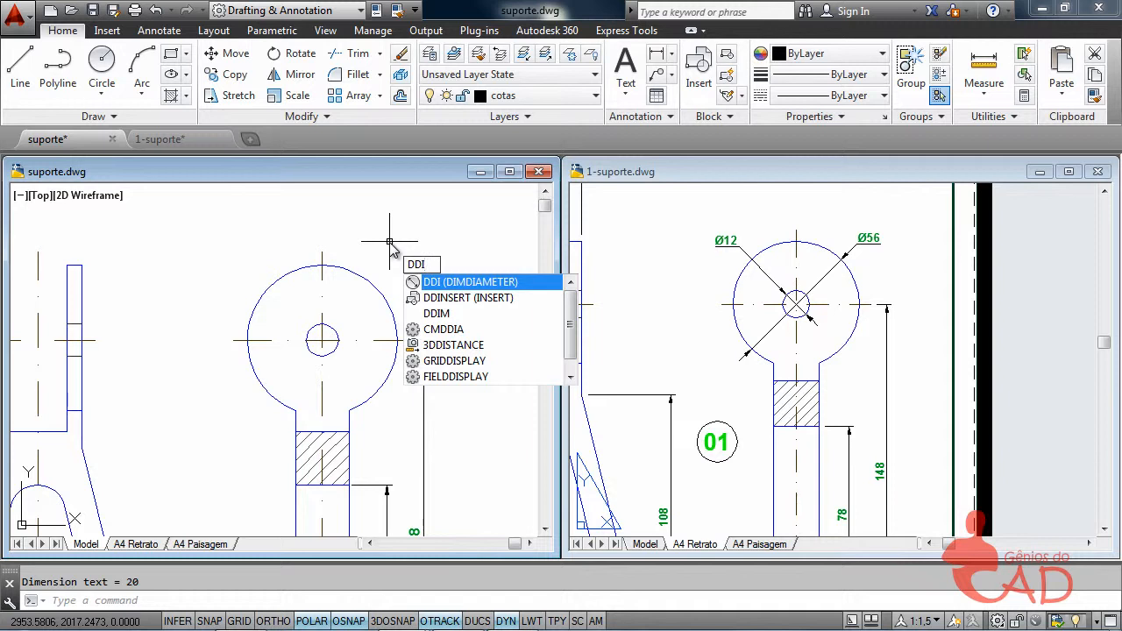
key(BackSpace)
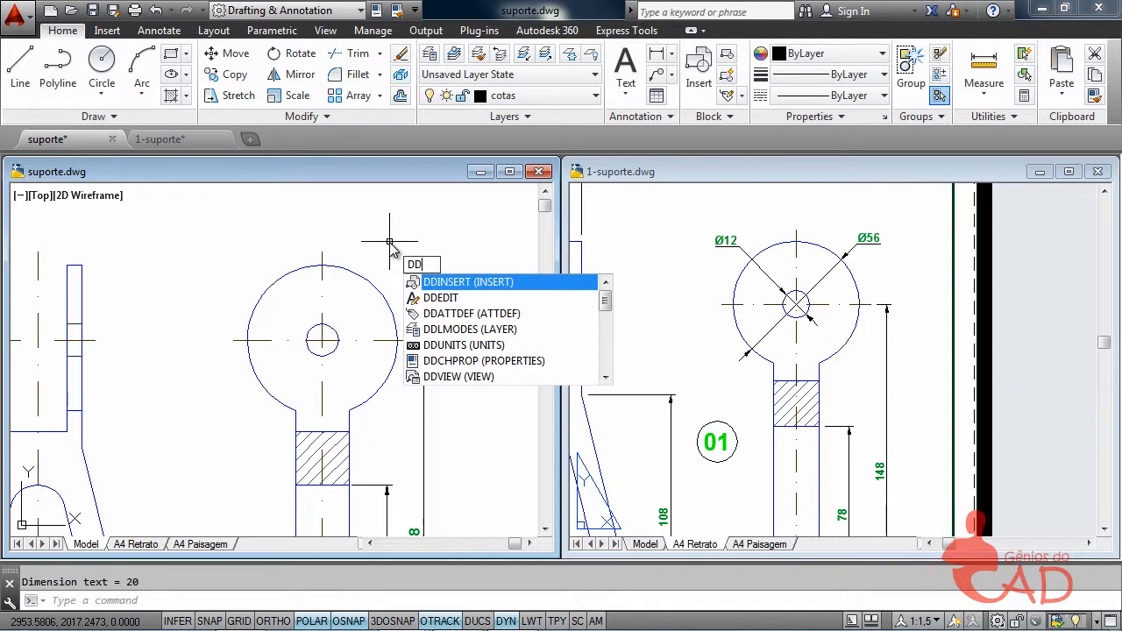
text(I)
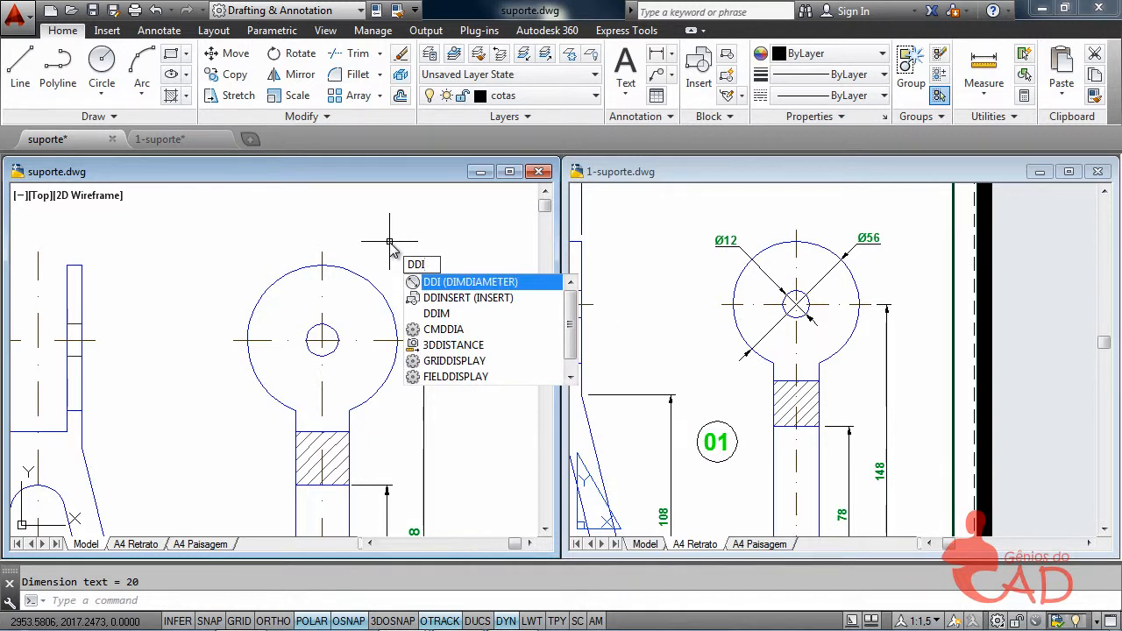
key(Return)
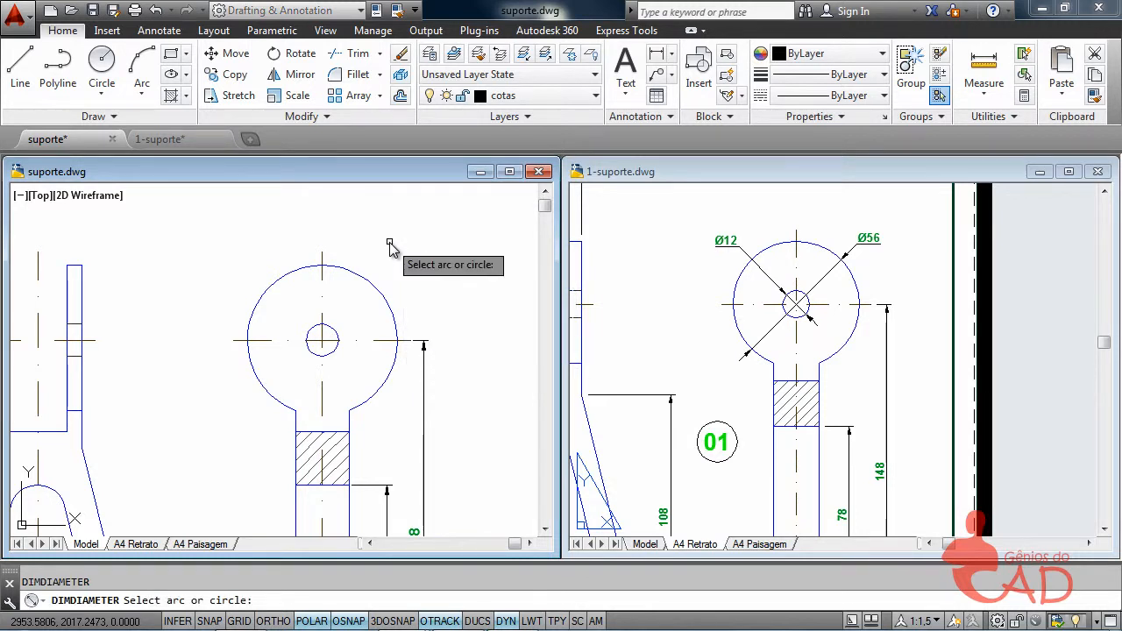
click(382, 298)
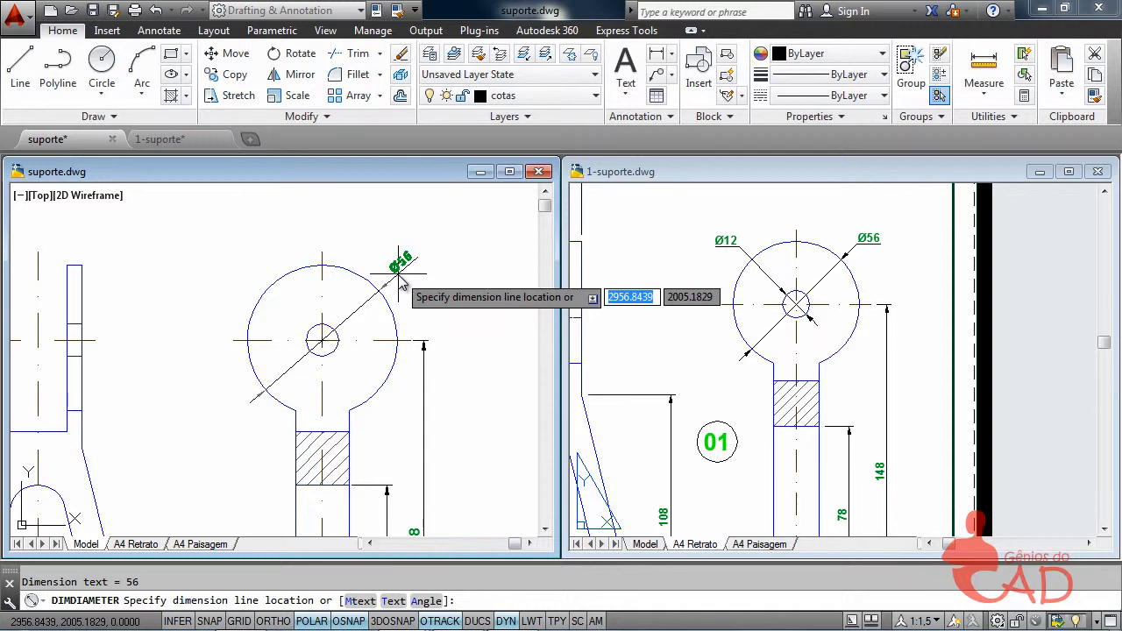
click(400, 281)
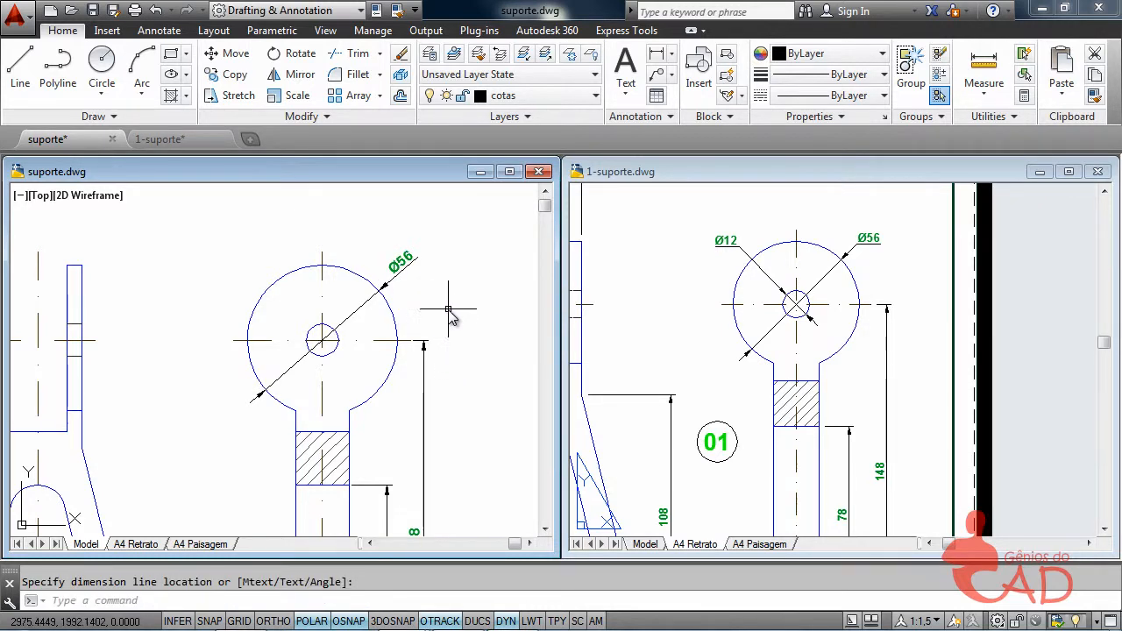
Add a diameter dimension to the small hole in the circular head, with its text outside the head's upper-left edge
right_click(452, 273)
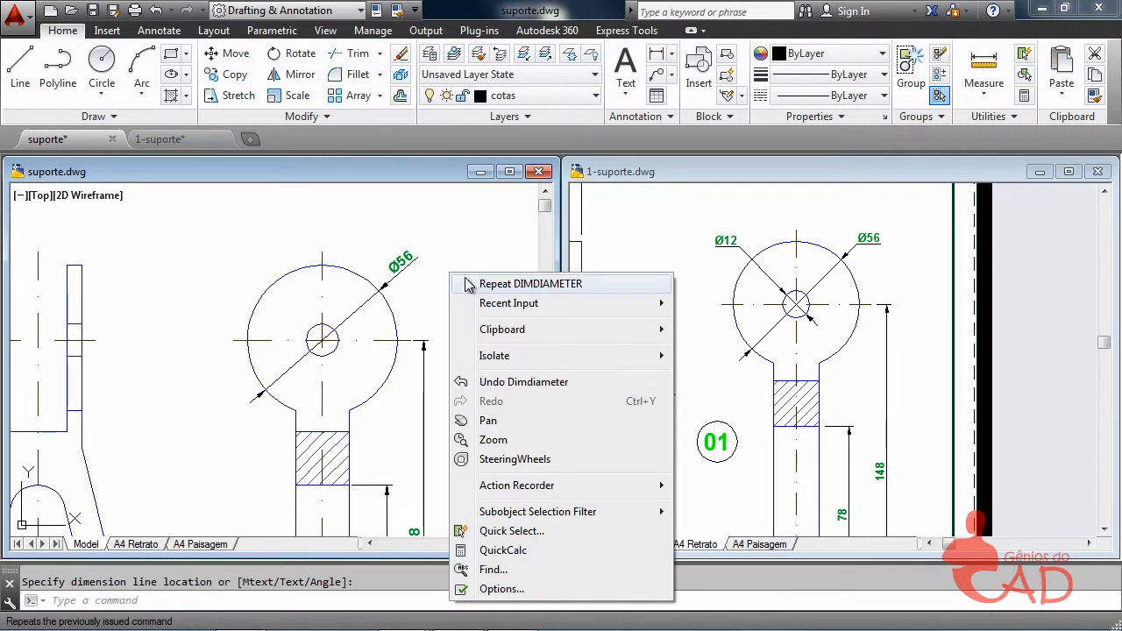
click(481, 285)
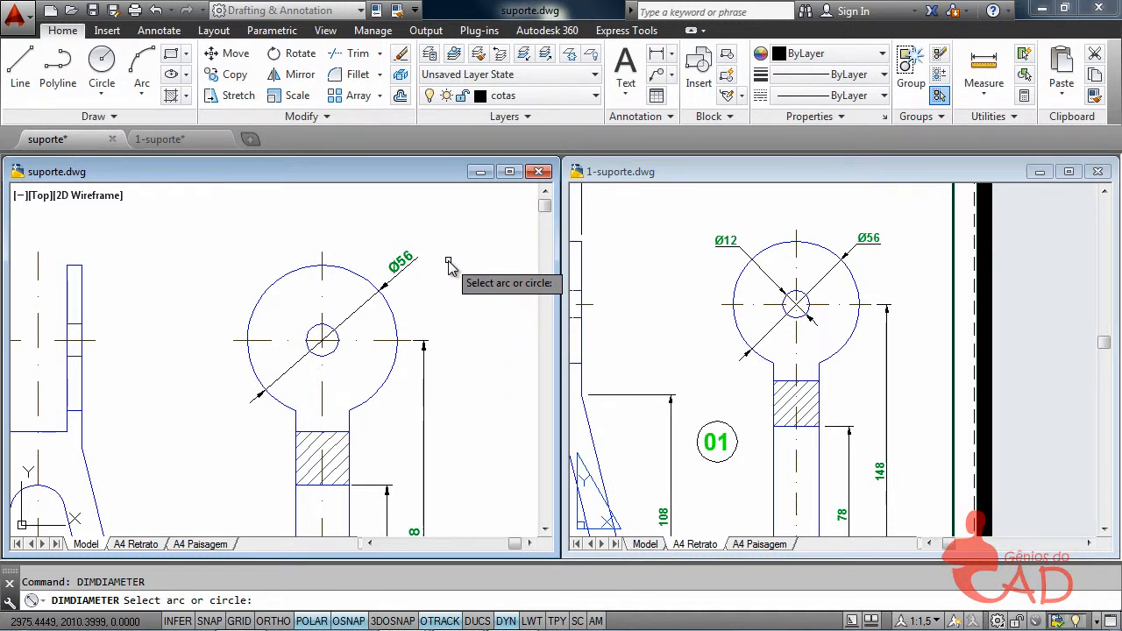
key(Escape)
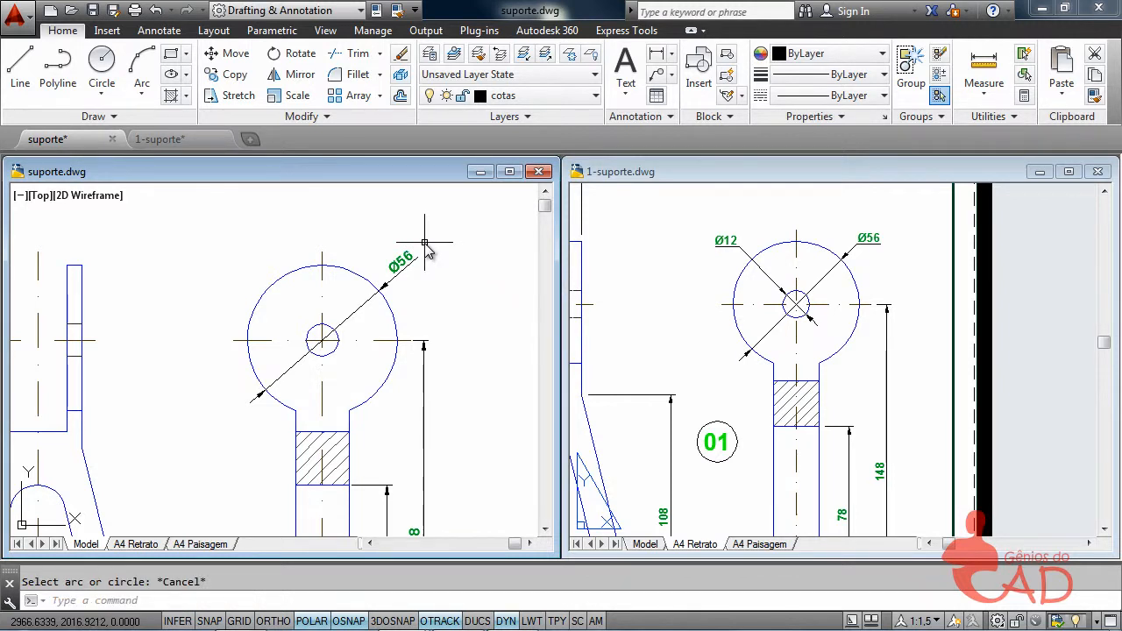
key(Return)
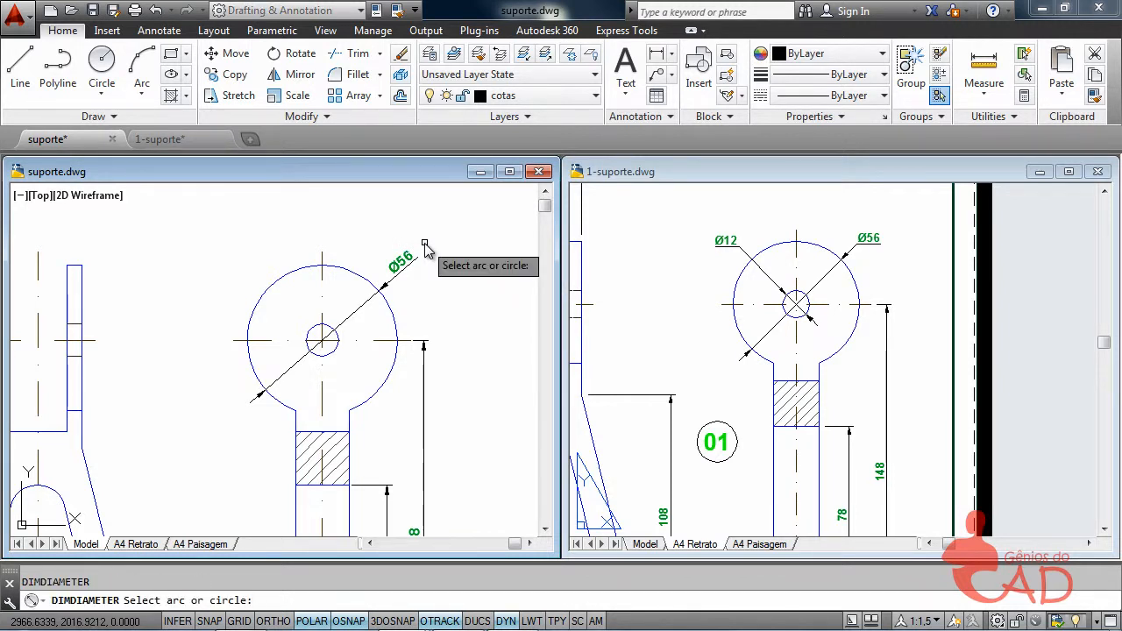
click(308, 336)
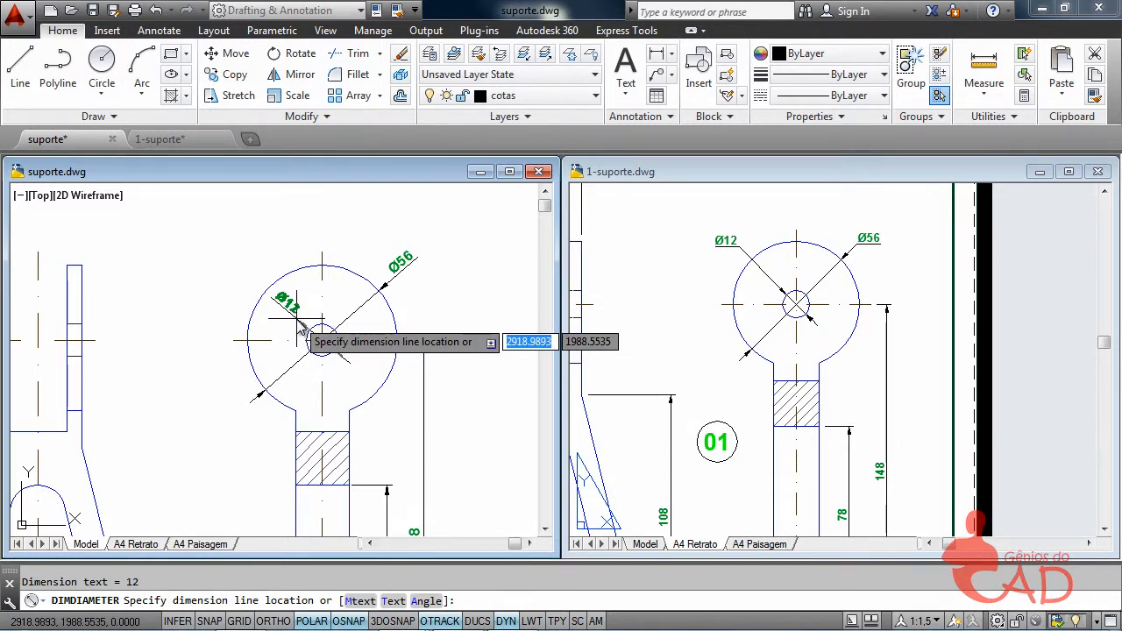
click(248, 275)
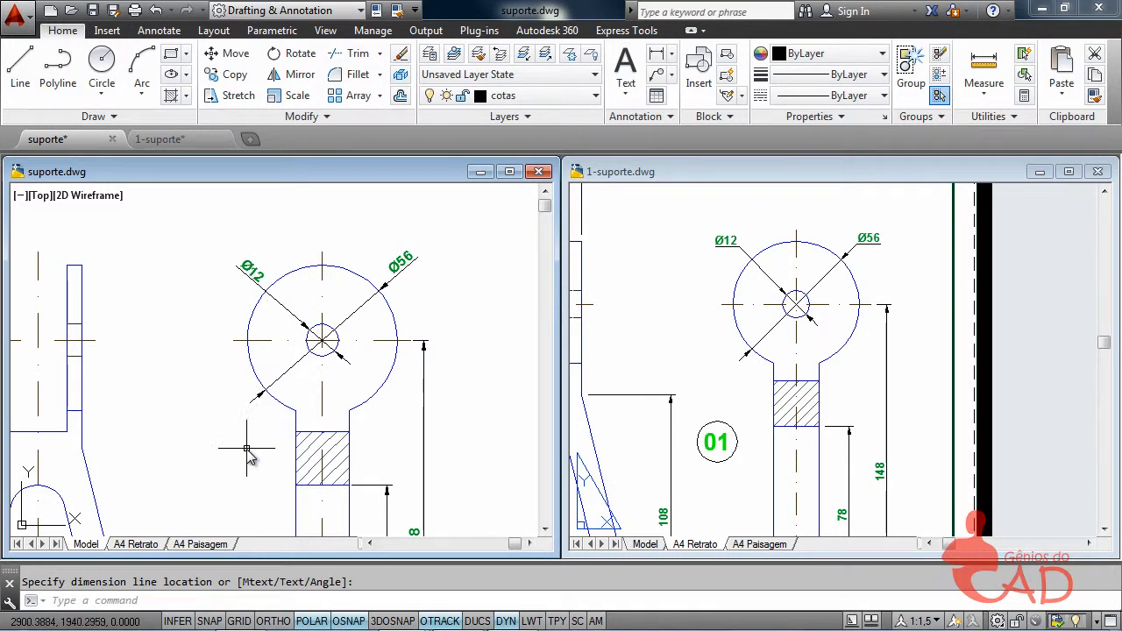
Compare both suporte views with the 1-suporte.dwg reference, examining the section's base and the dimensions on the front view's triangular body
scroll(238, 445, down, 2)
mouse_move(321, 458)
middle_down()
mouse_move(327, 355)
mouse_move(387, 322)
mouse_move(387, 333)
middle_up()
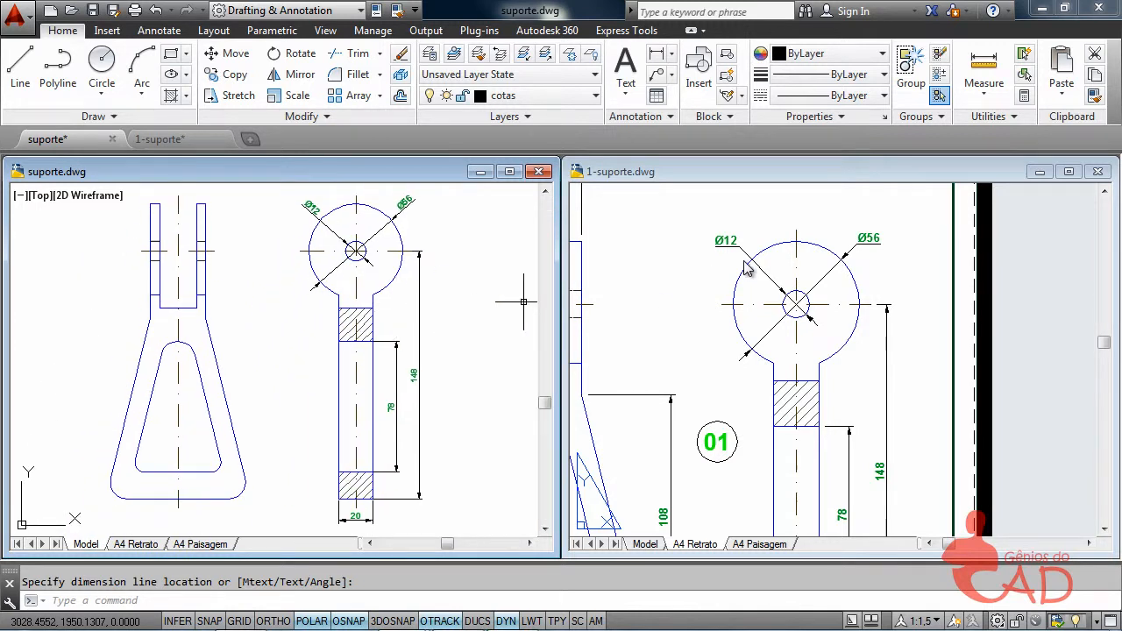
click(937, 248)
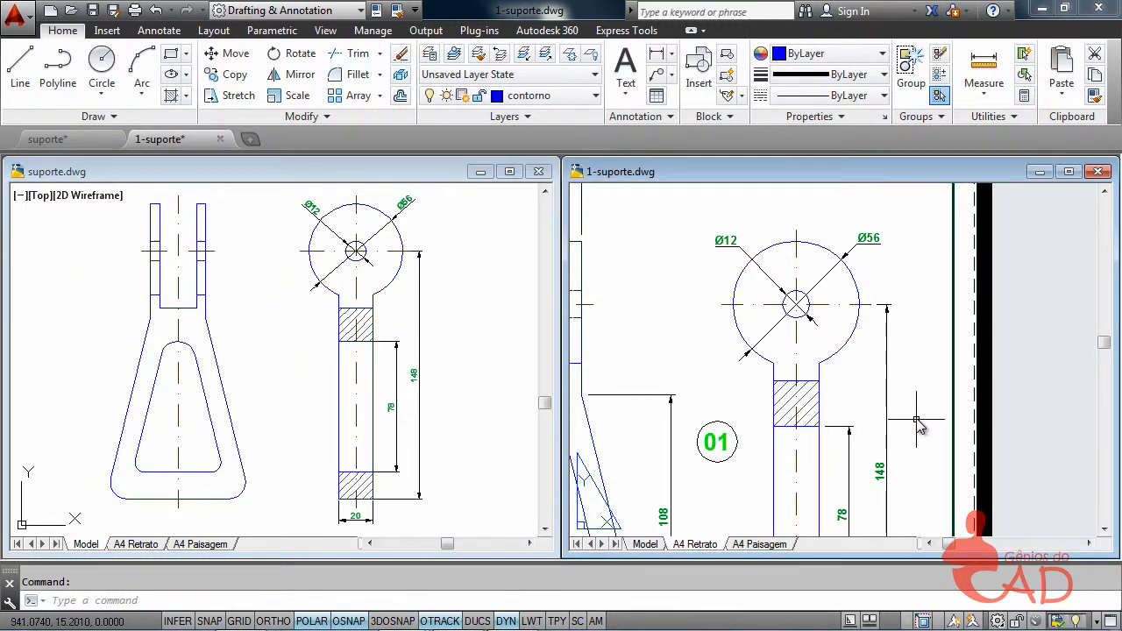
middle_drag(857, 450, 837, 371)
middle_drag(842, 281, 843, 275)
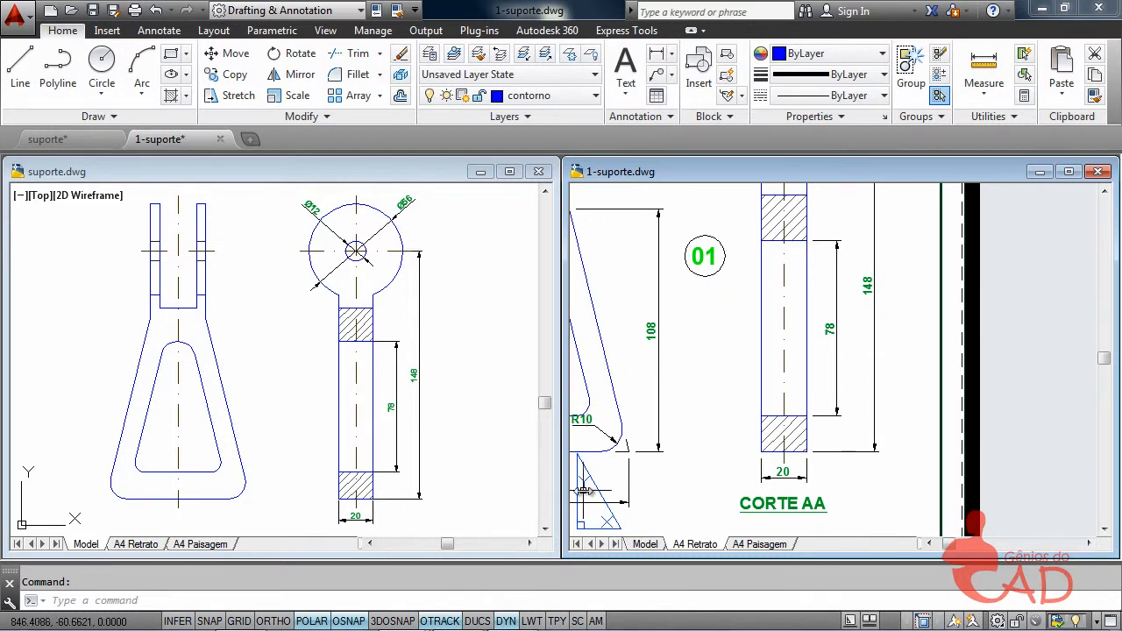
click(233, 289)
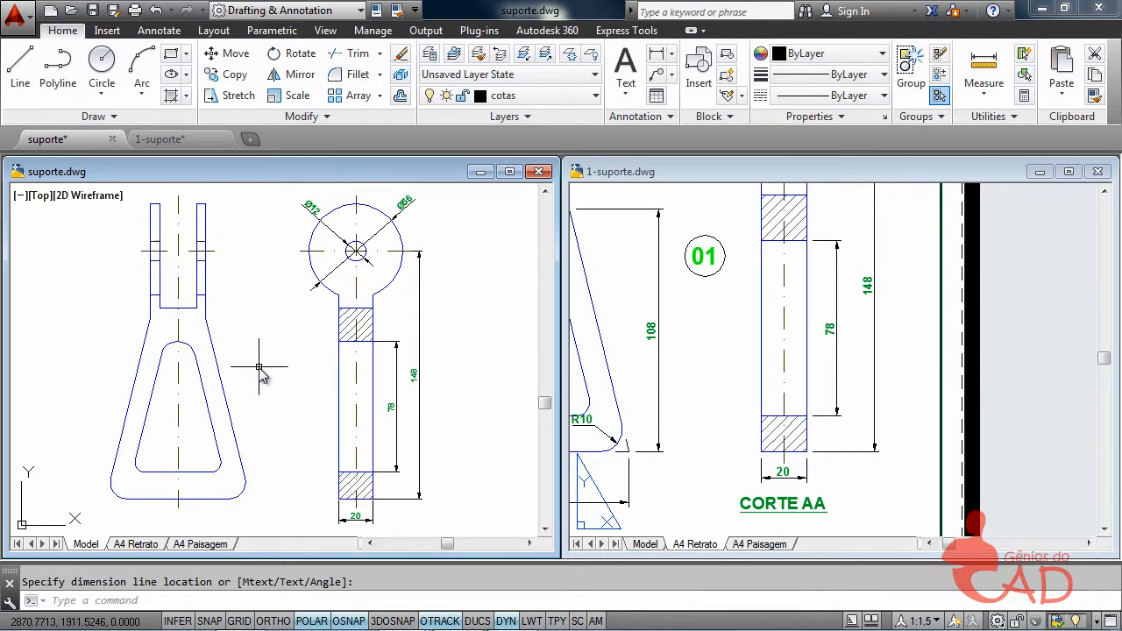
middle_drag(263, 391, 343, 375)
click(715, 351)
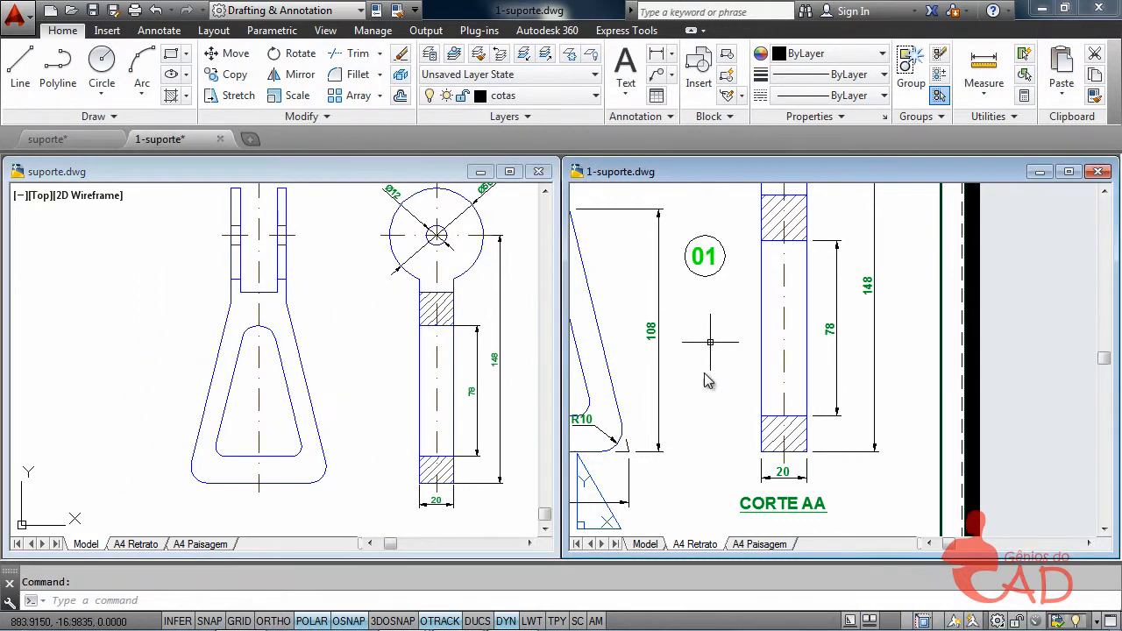
middle_drag(712, 397, 969, 381)
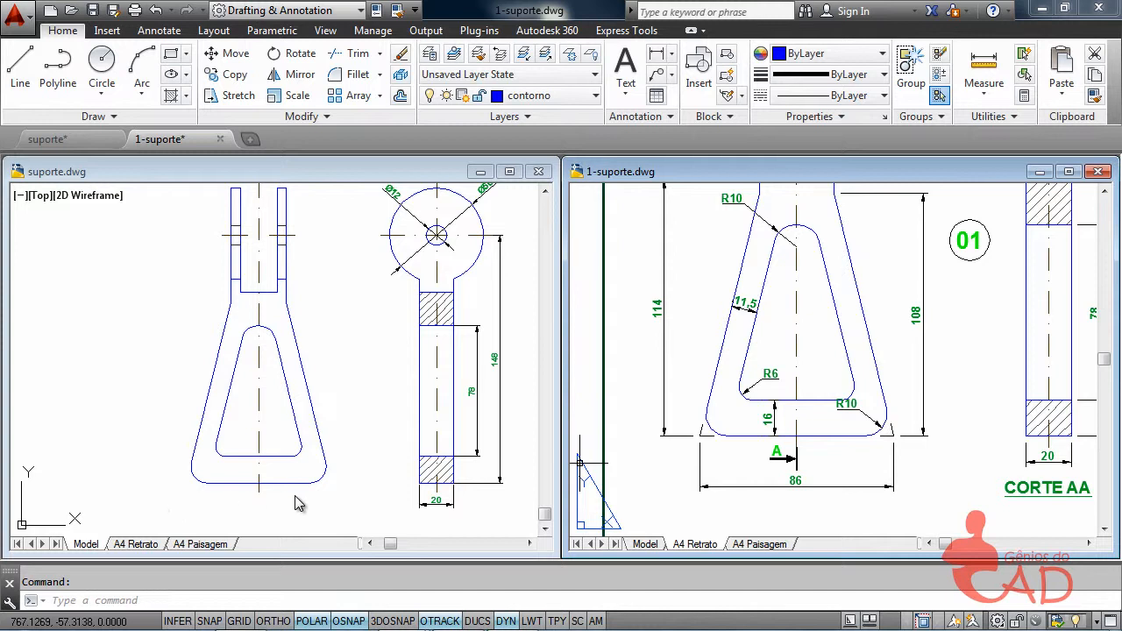
Fillet the front view's slanted outer edge and base line in suporte.dwg with radius 0, extending them to a sharp lower-left corner
click(212, 503)
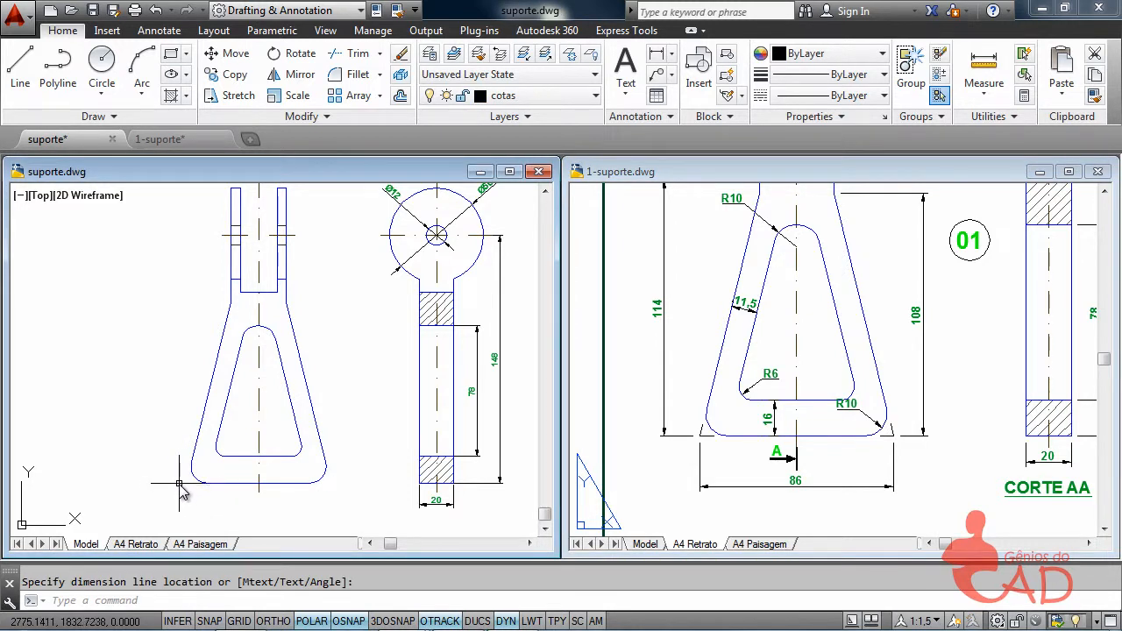
middle_drag(216, 494, 251, 385)
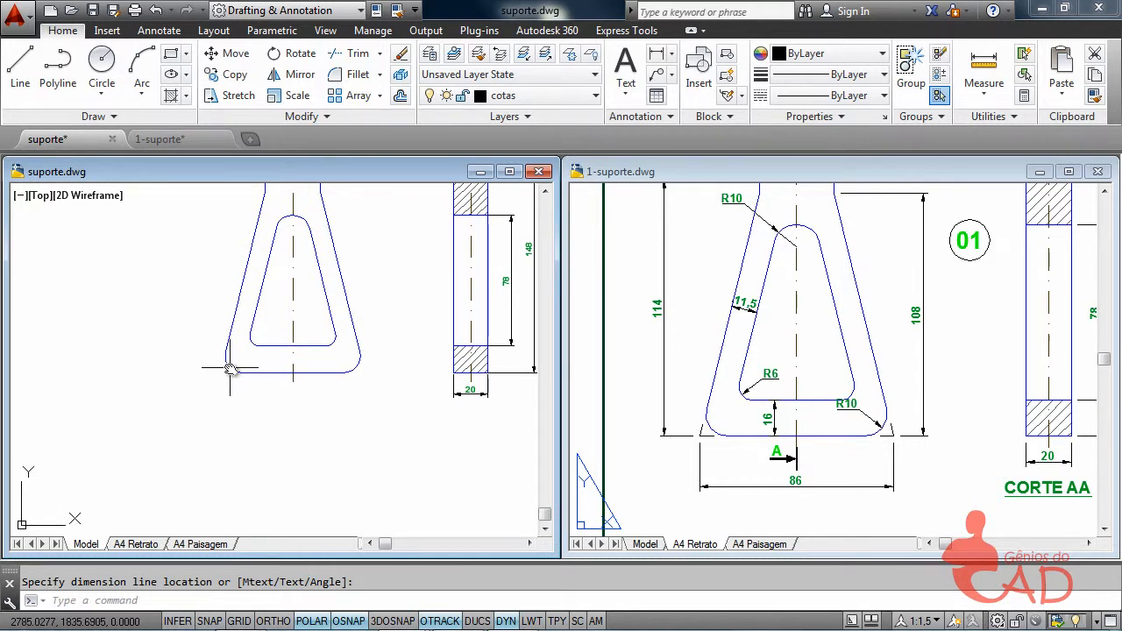
scroll(229, 370, up, 4)
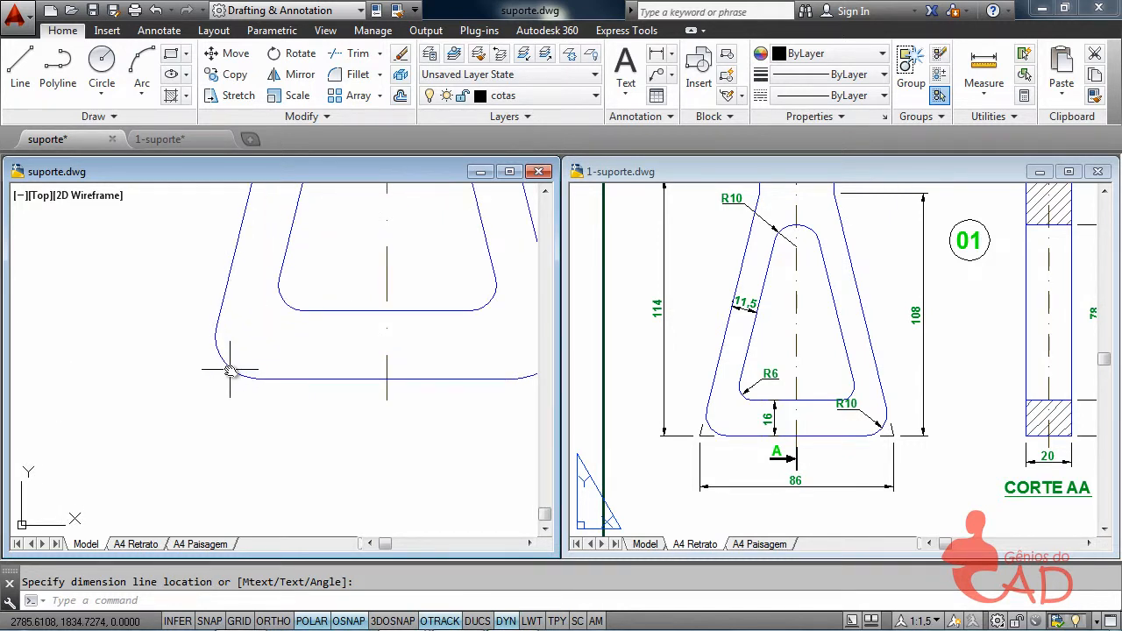
scroll(229, 370, up, 2)
mouse_move(251, 367)
middle_down()
mouse_move(200, 375)
mouse_move(166, 363)
middle_up()
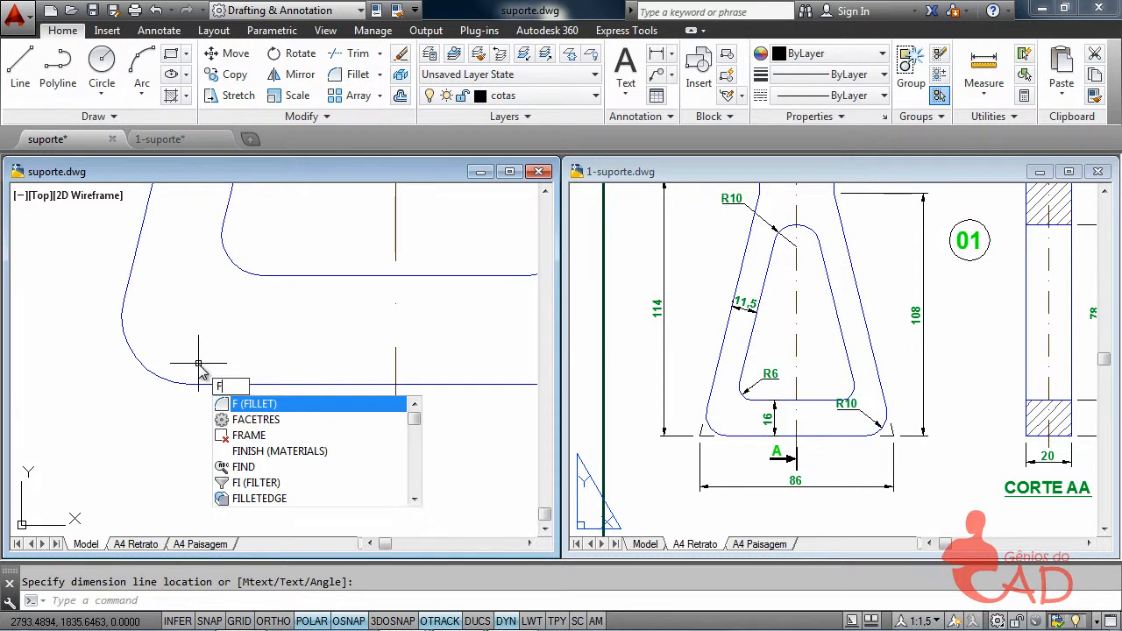
key(Return)
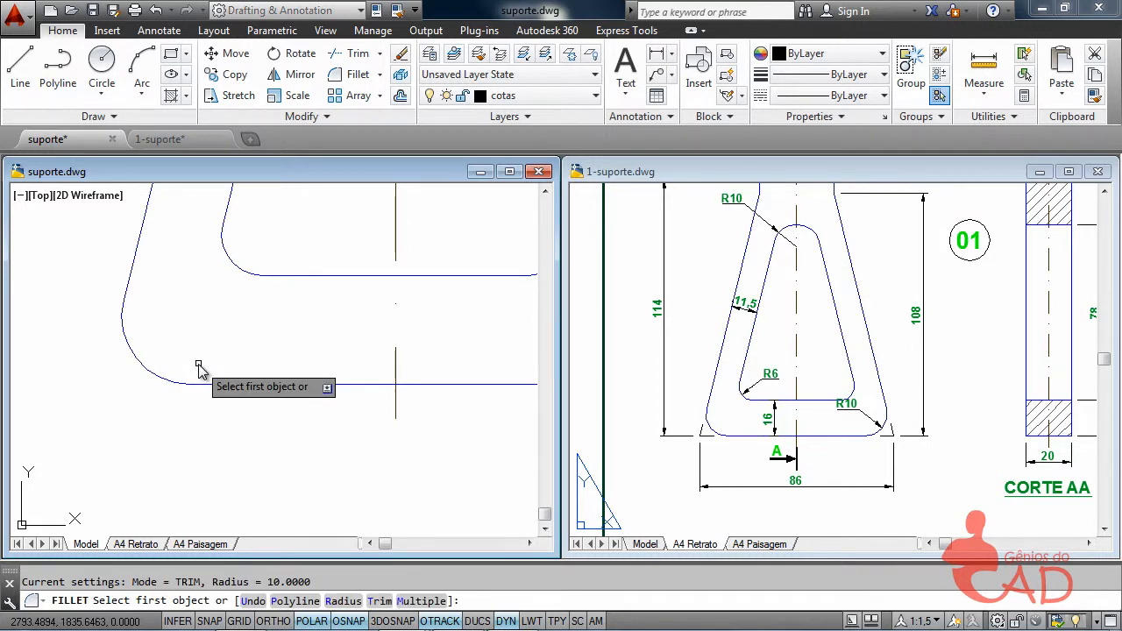
key(Return)
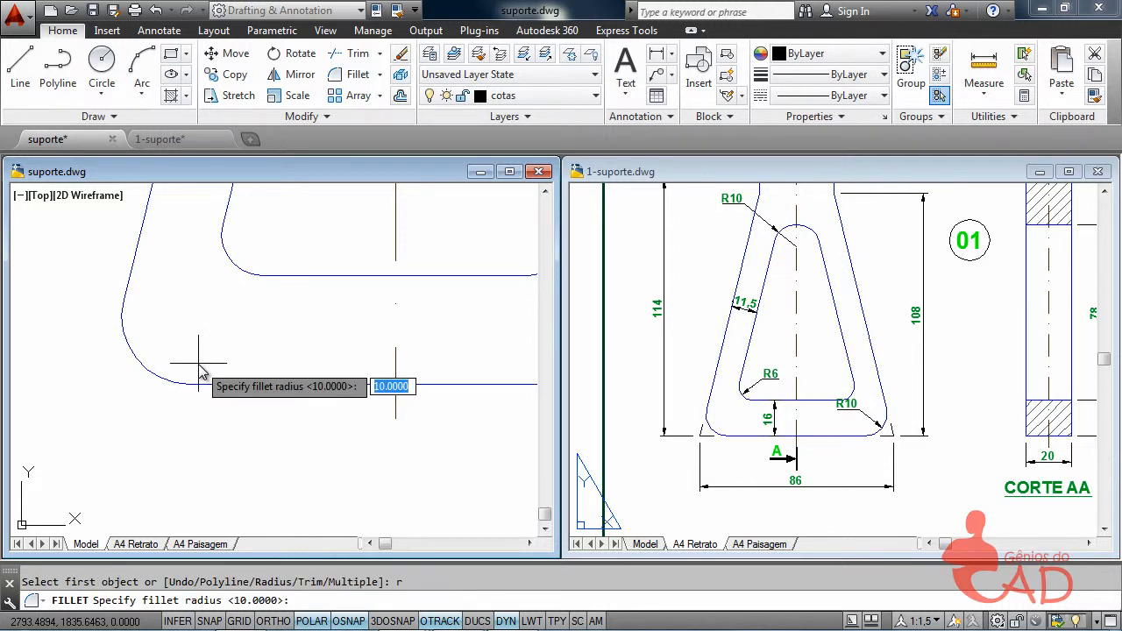
text(0)
key(Return)
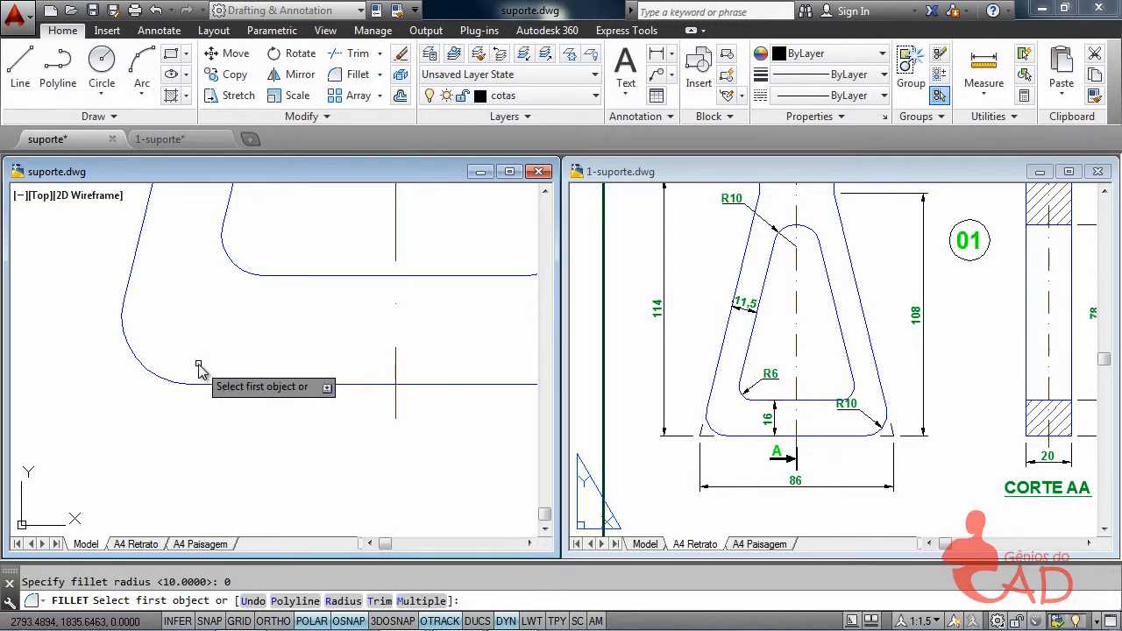
click(130, 266)
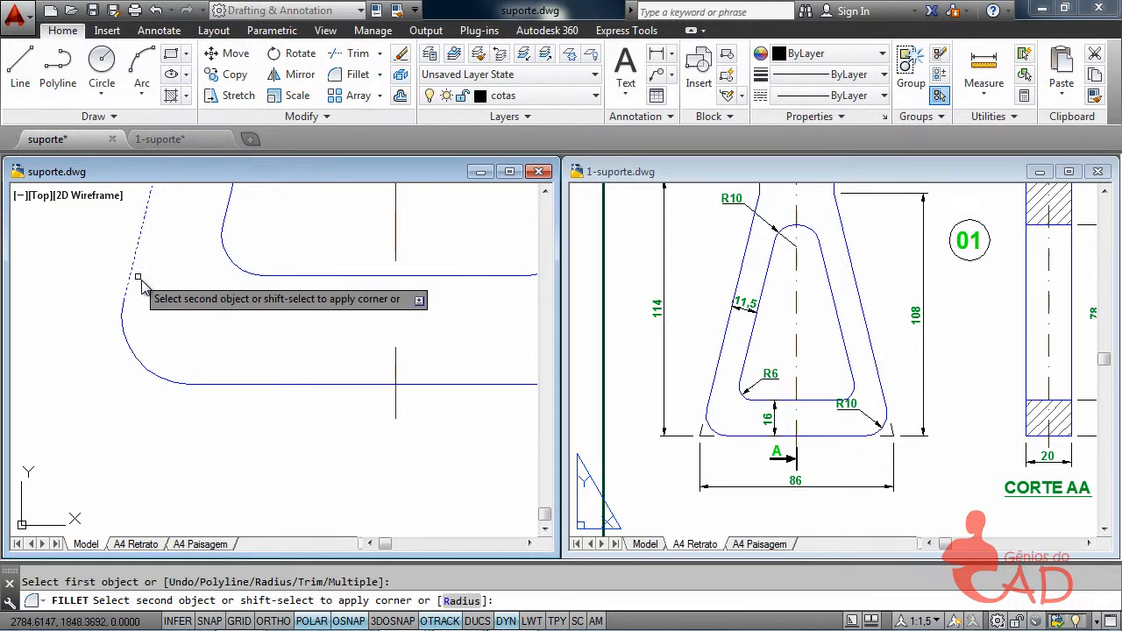
click(275, 386)
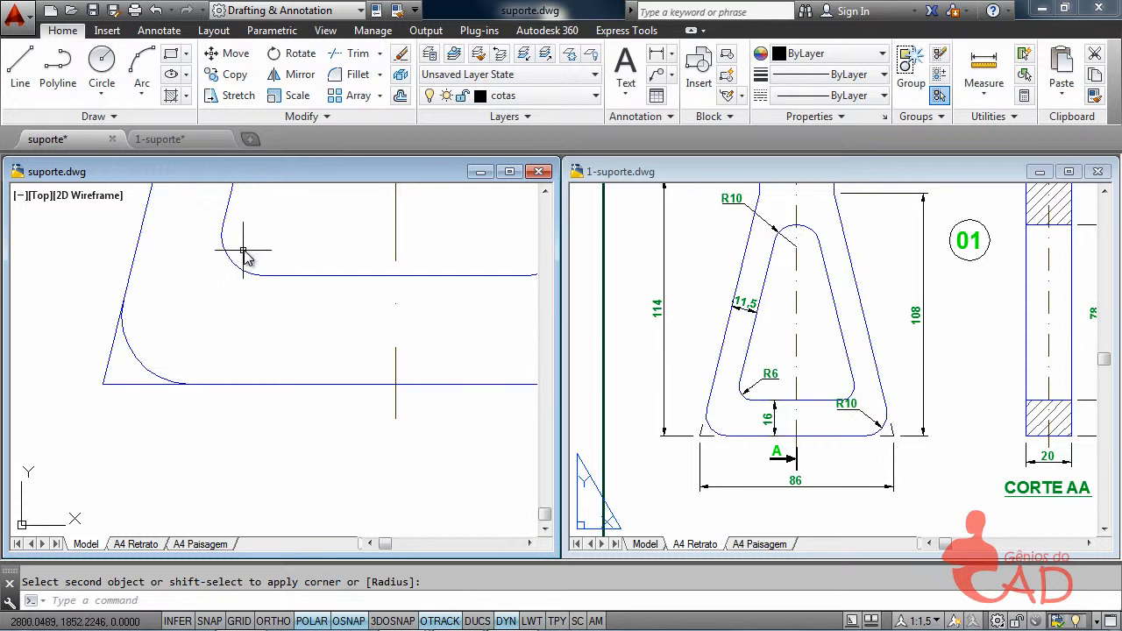
click(314, 118)
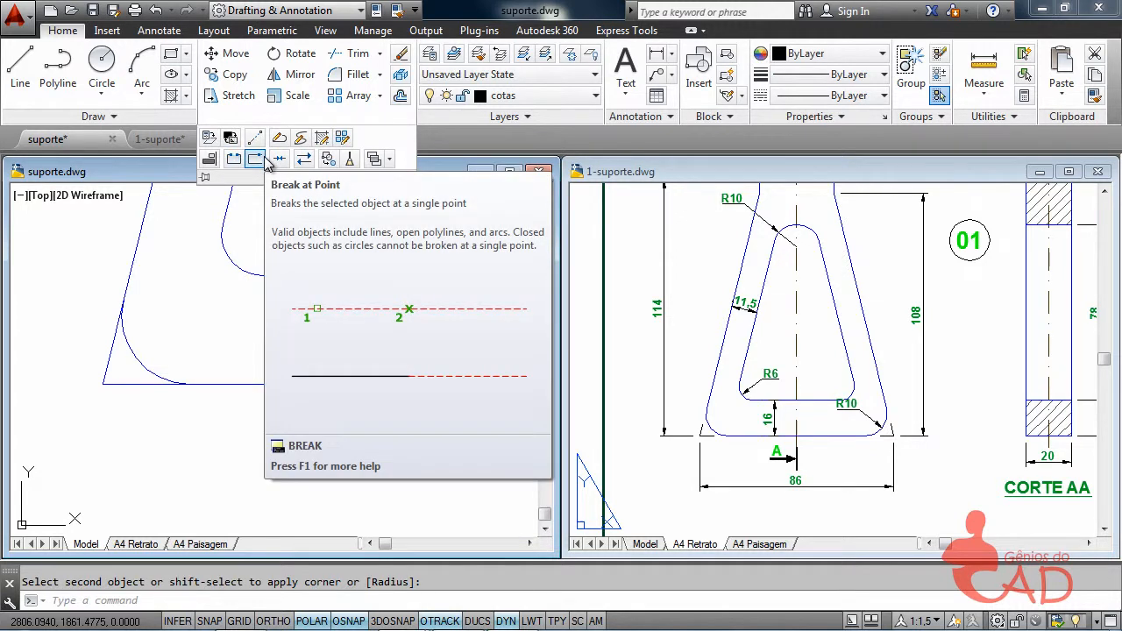
click(114, 338)
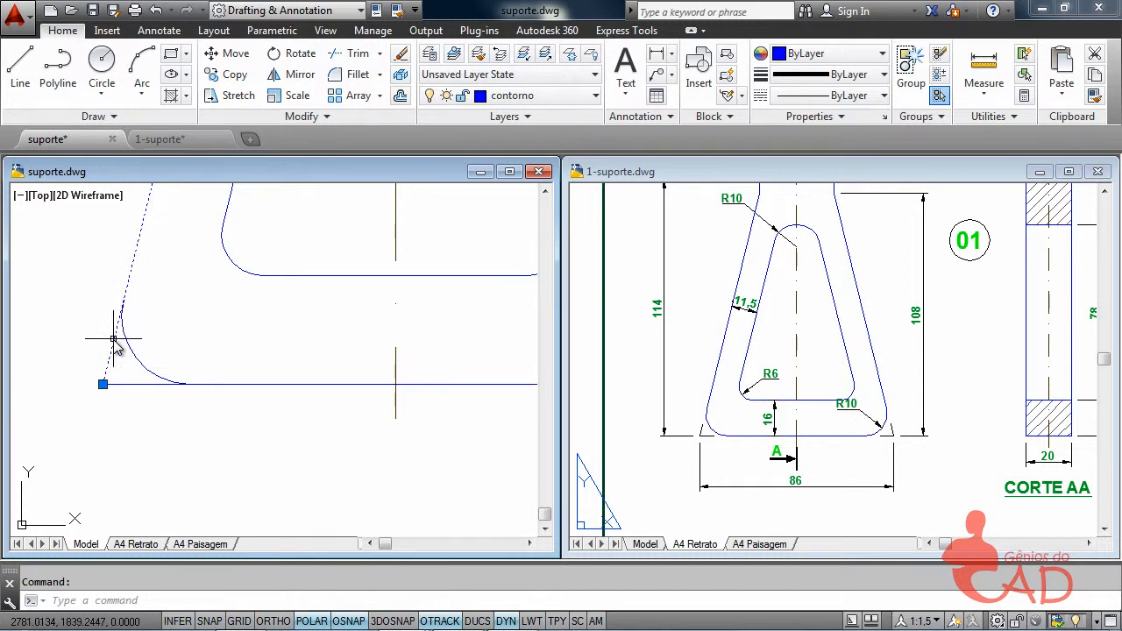
key(Escape)
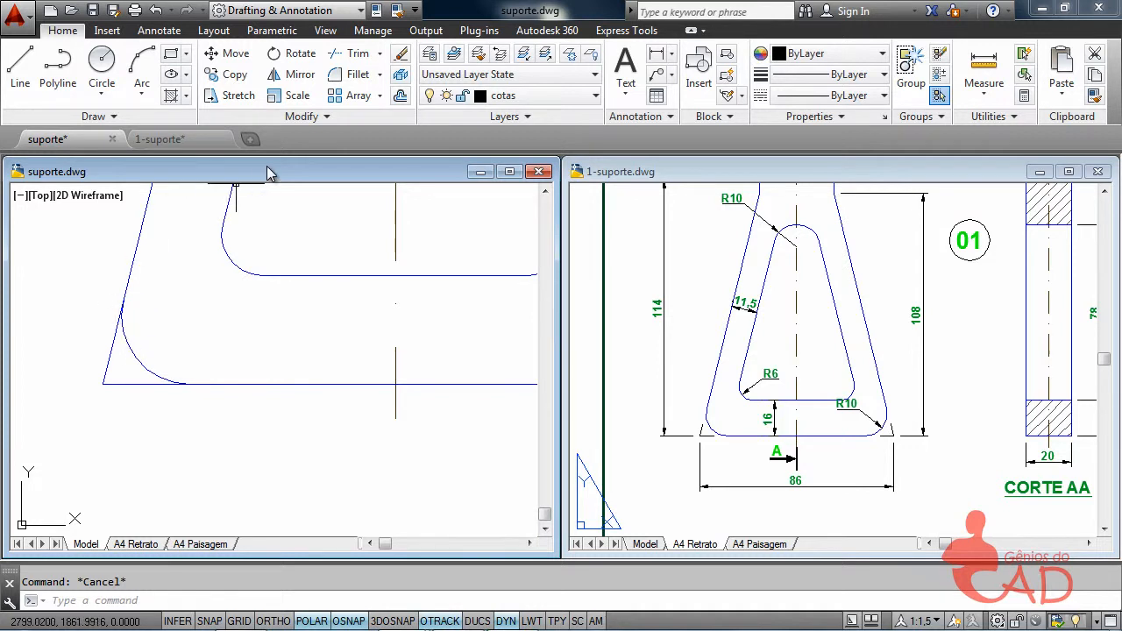
Break the front view's slanted outer edge between a point near the sharp lower-left corner and the upper end of the corner arc
click(318, 120)
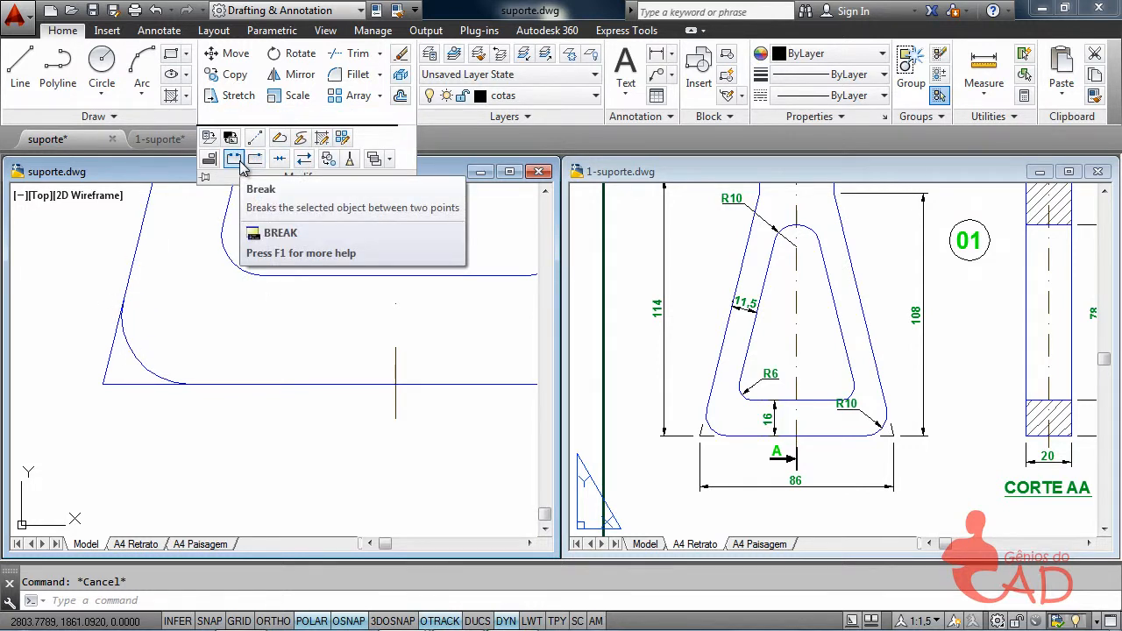
click(196, 318)
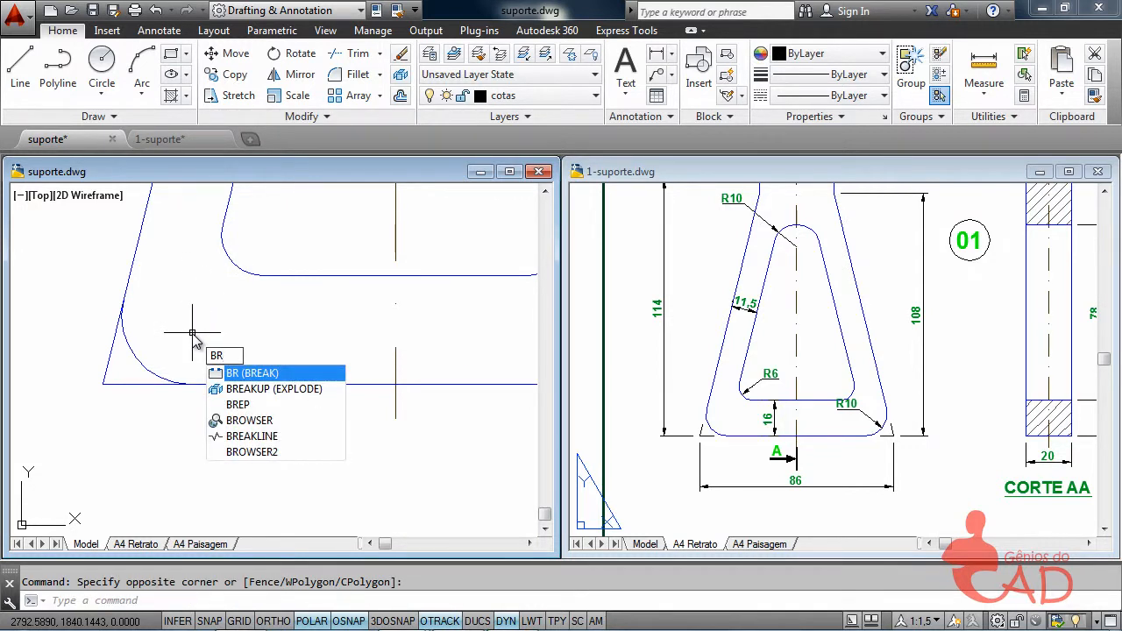
key(Return)
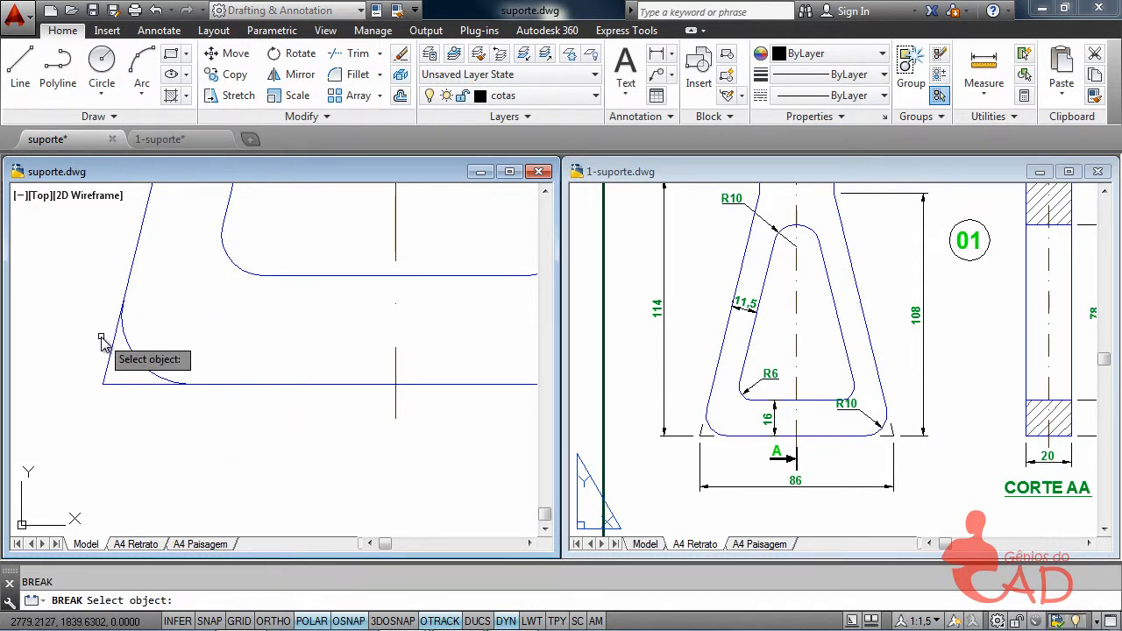
scroll(113, 331, up, 4)
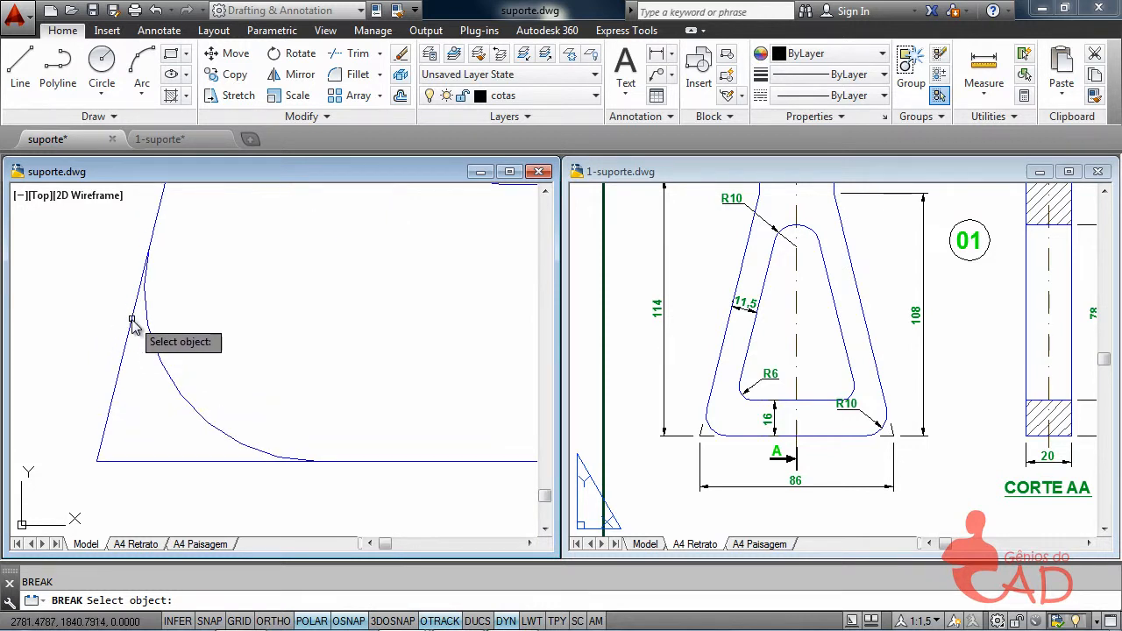
click(131, 327)
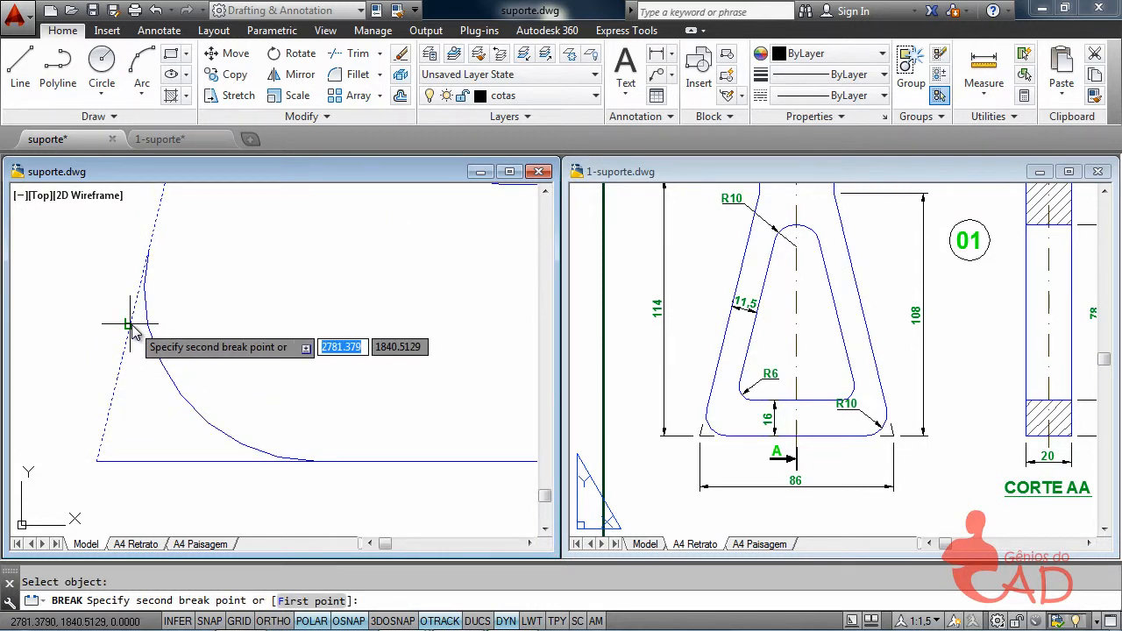
click(150, 247)
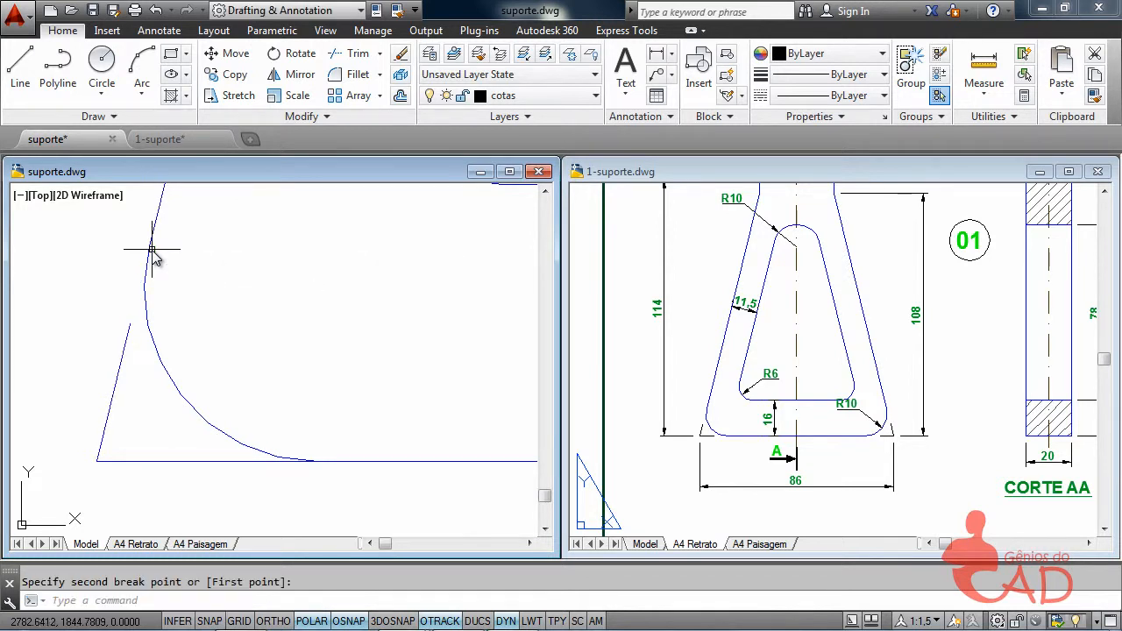
Break the front view's base line between a point near the sharp lower-left corner and the arc's end on the base
key(Return)
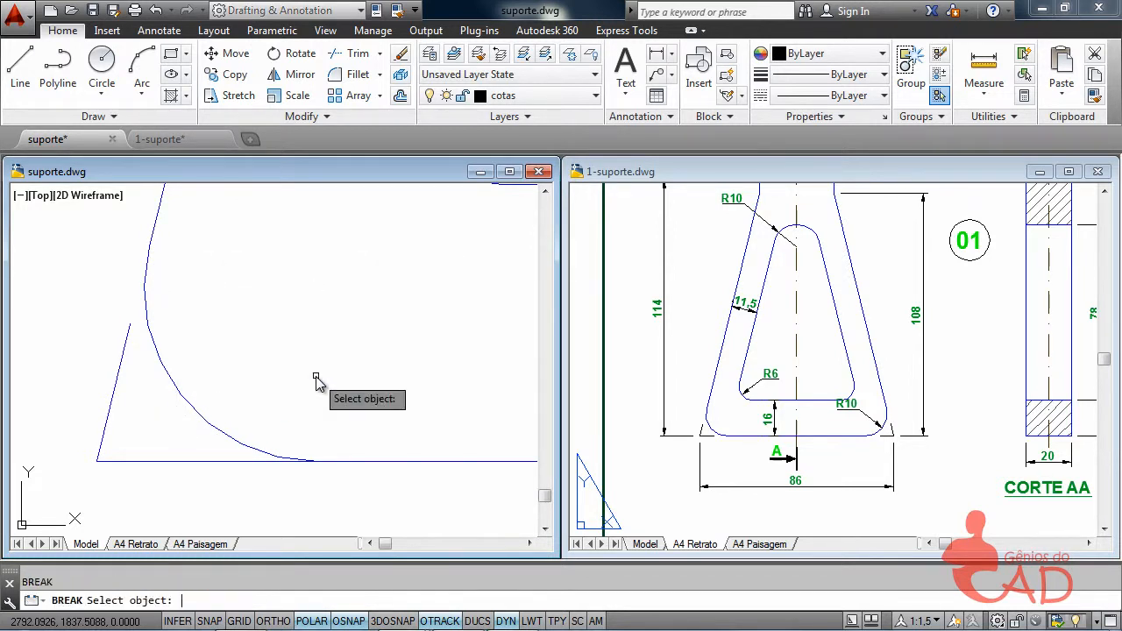
click(258, 462)
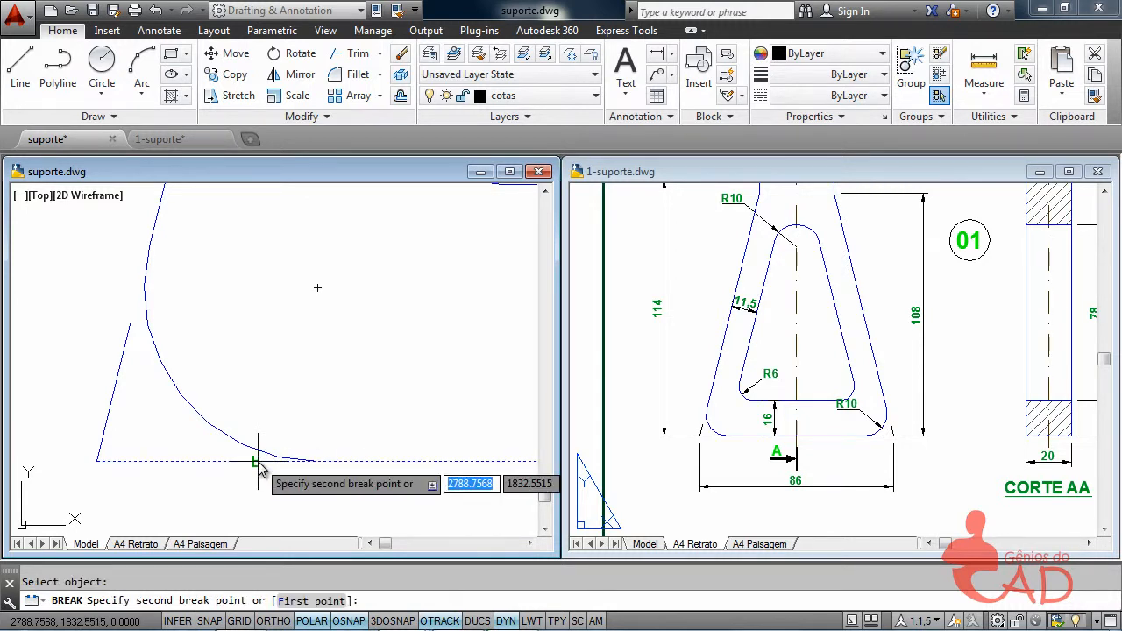
click(316, 460)
Move the two short line segments forming the sharp lower-left corner to the cotas layer
scroll(418, 345, down, 3)
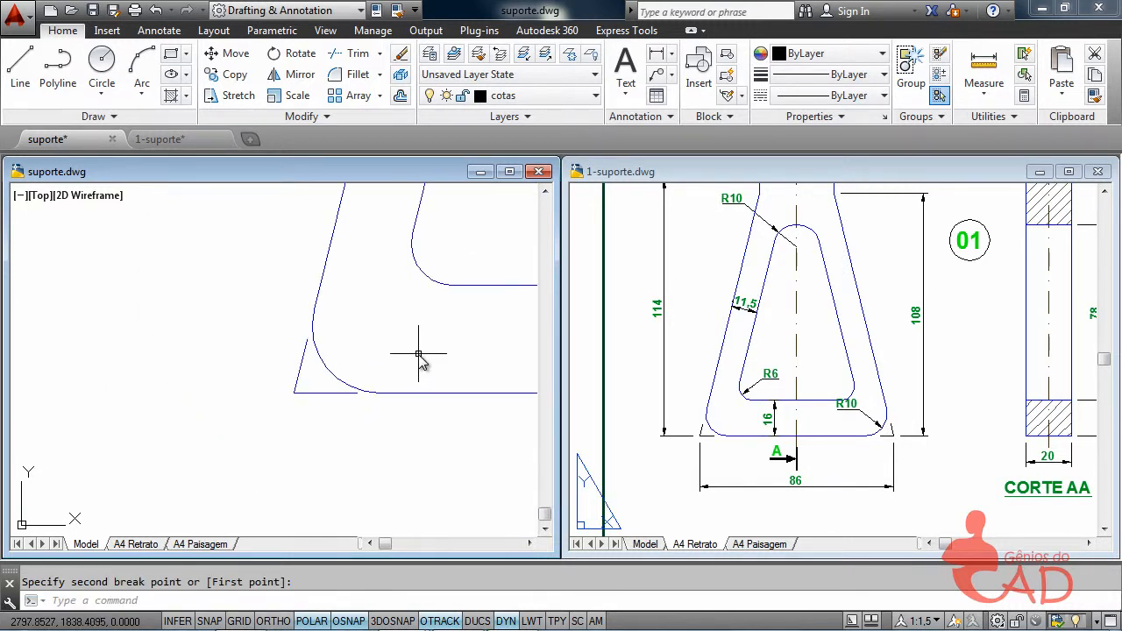
click(310, 377)
click(297, 449)
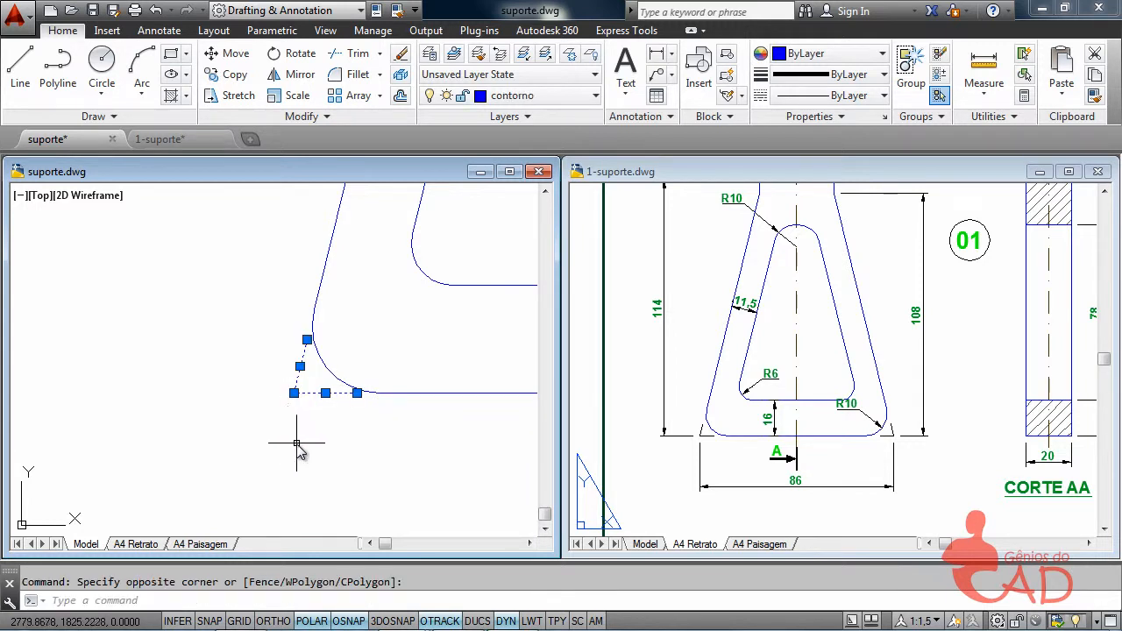
click(536, 95)
click(517, 159)
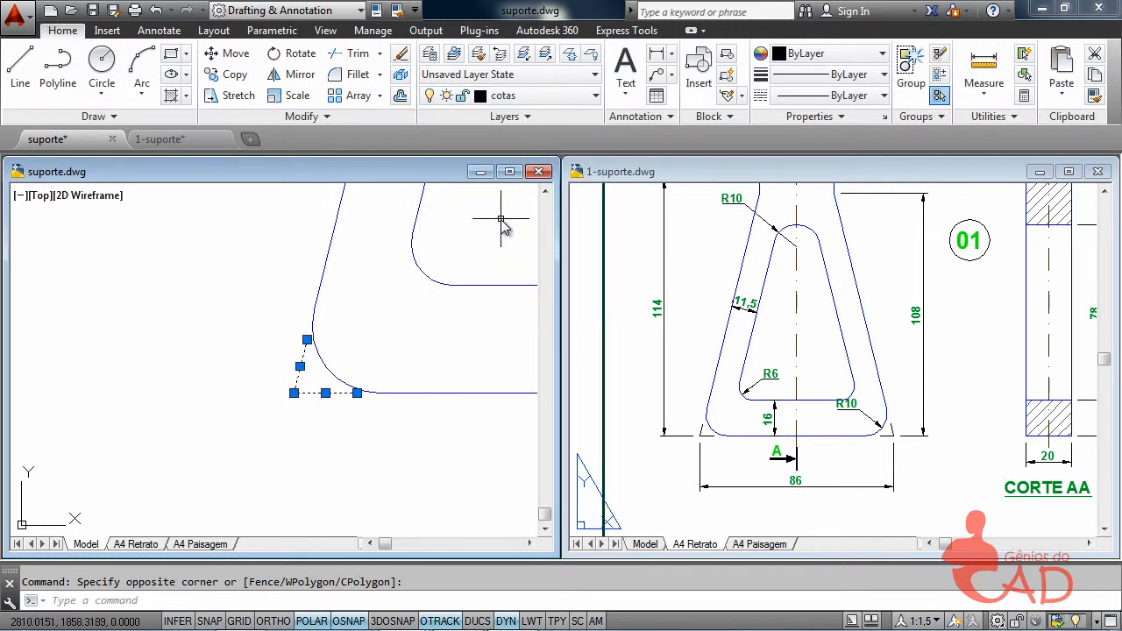
key(Escape)
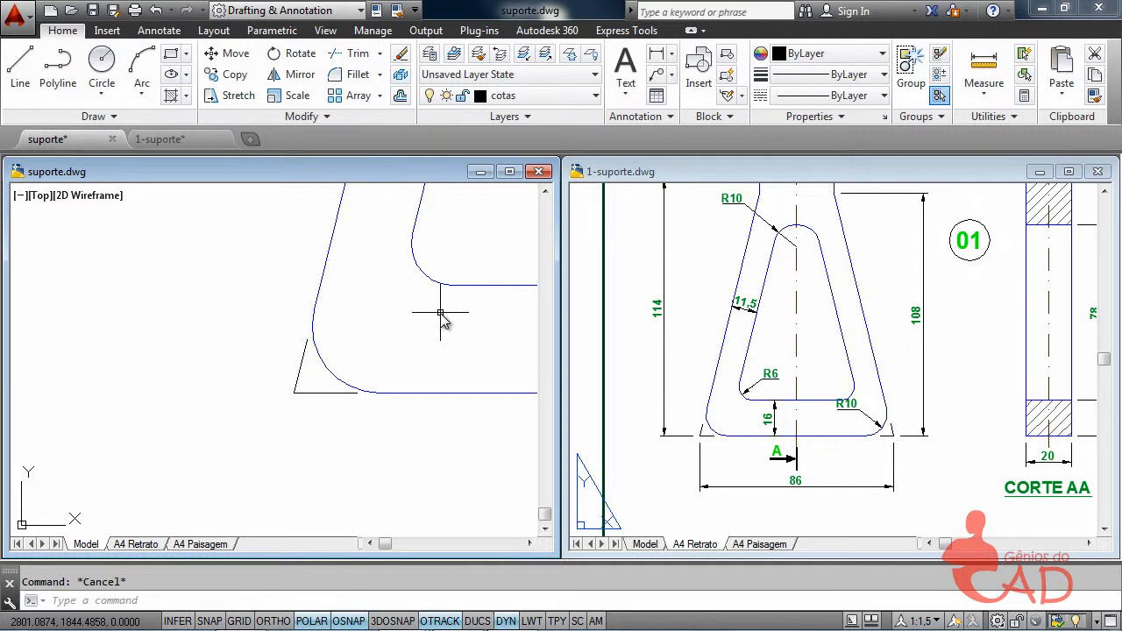
Mirror the two sharp-corner segments about the front view's vertical centre line, keeping the source objects
scroll(445, 351, down, 3)
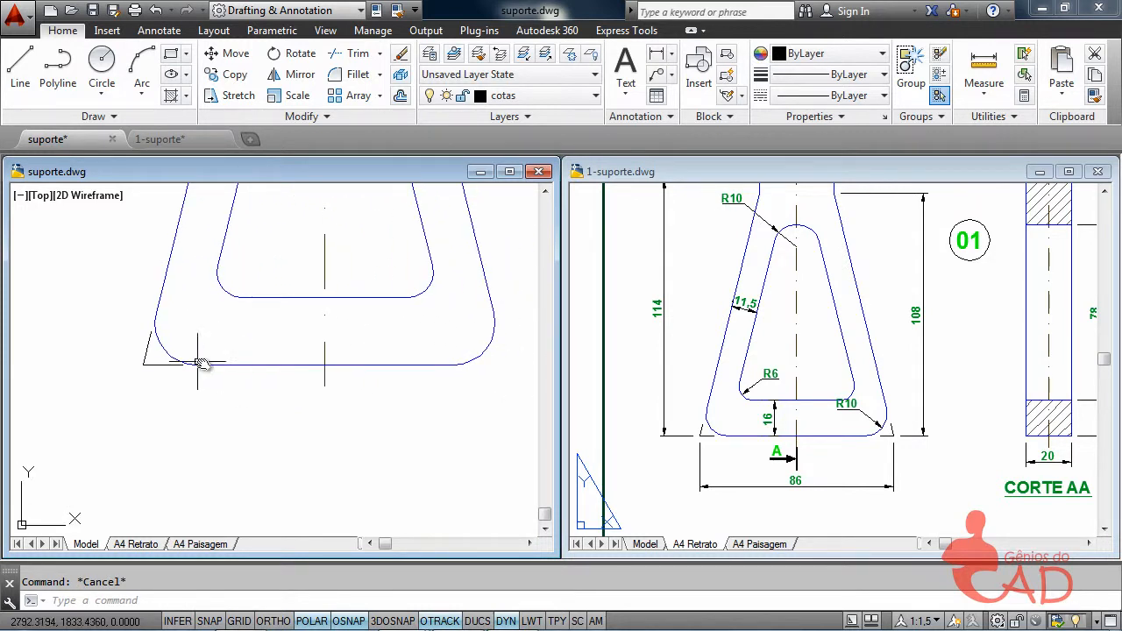
text(m)
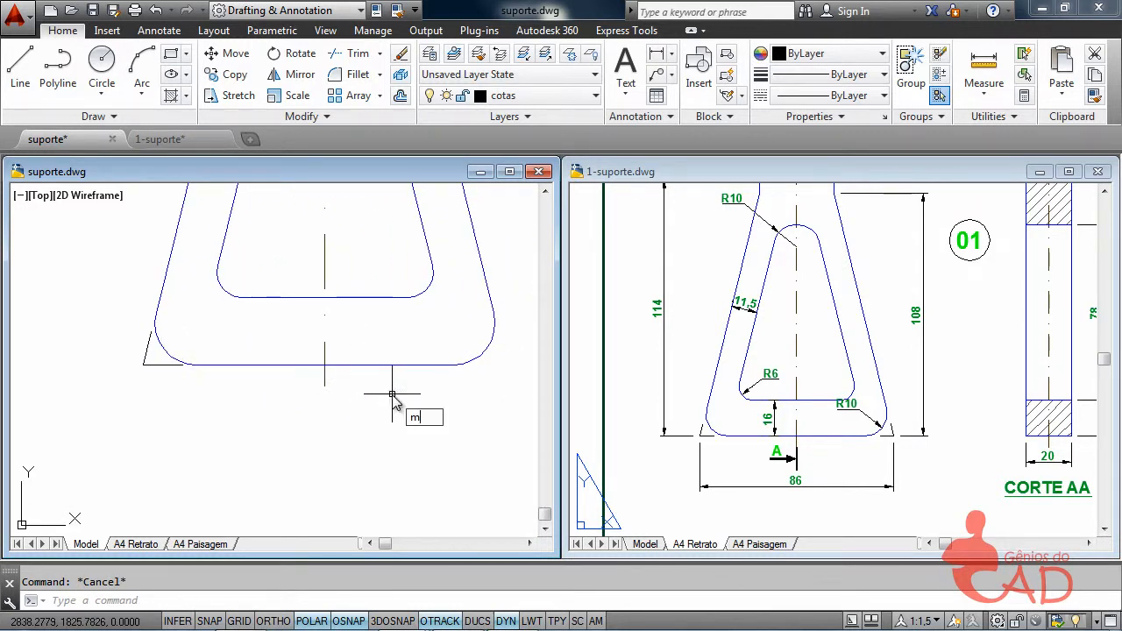
text(i)
key(Return)
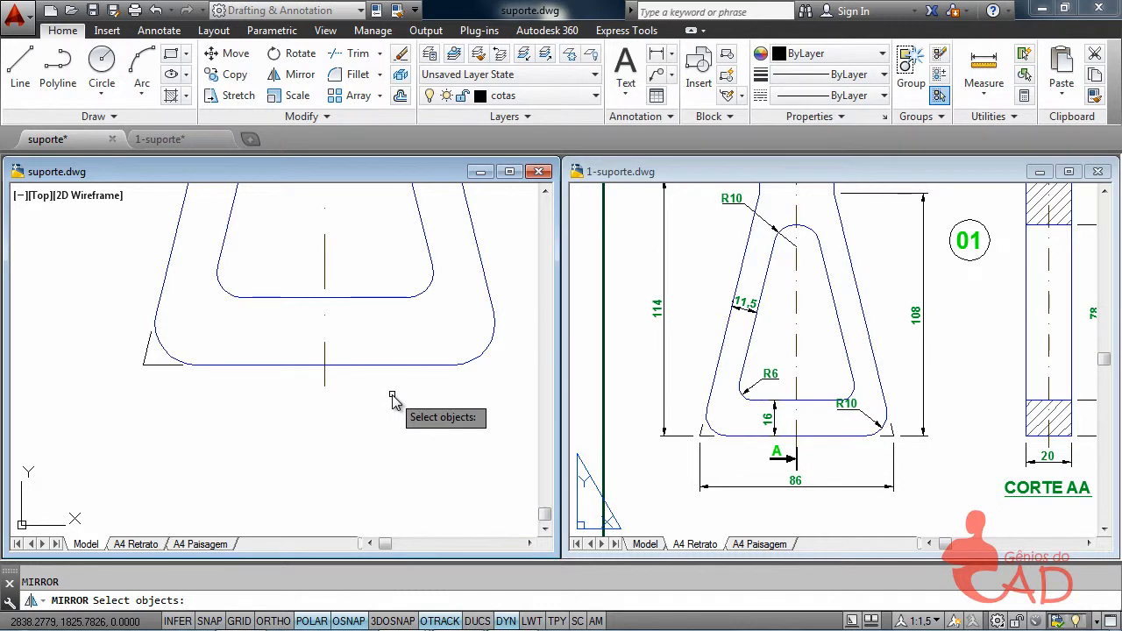
click(153, 361)
click(123, 389)
key(Return)
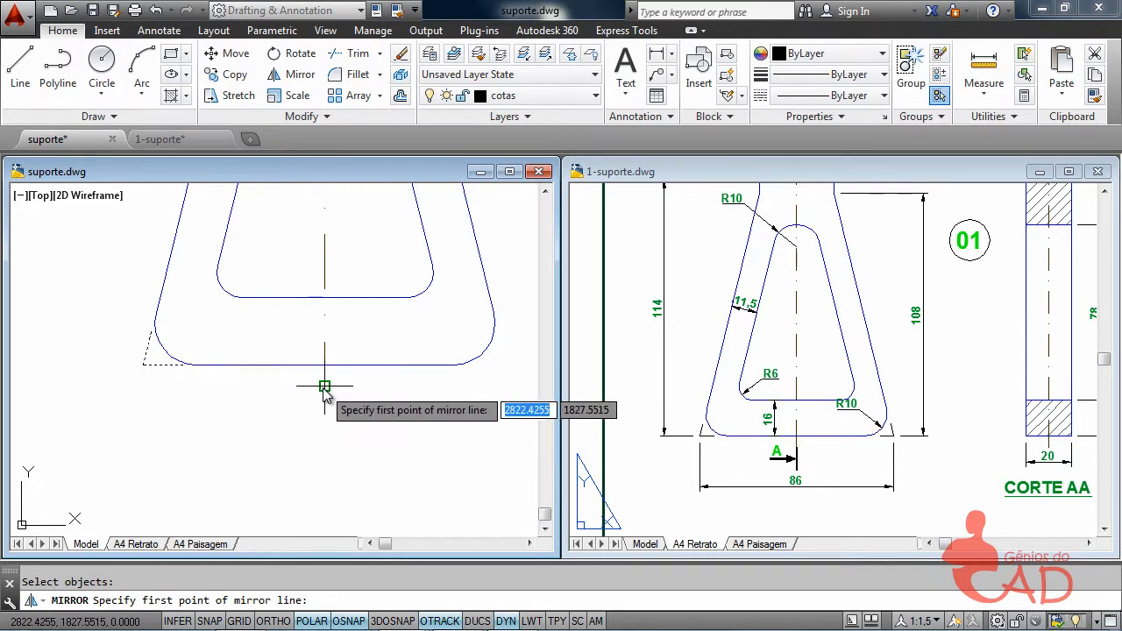
click(324, 385)
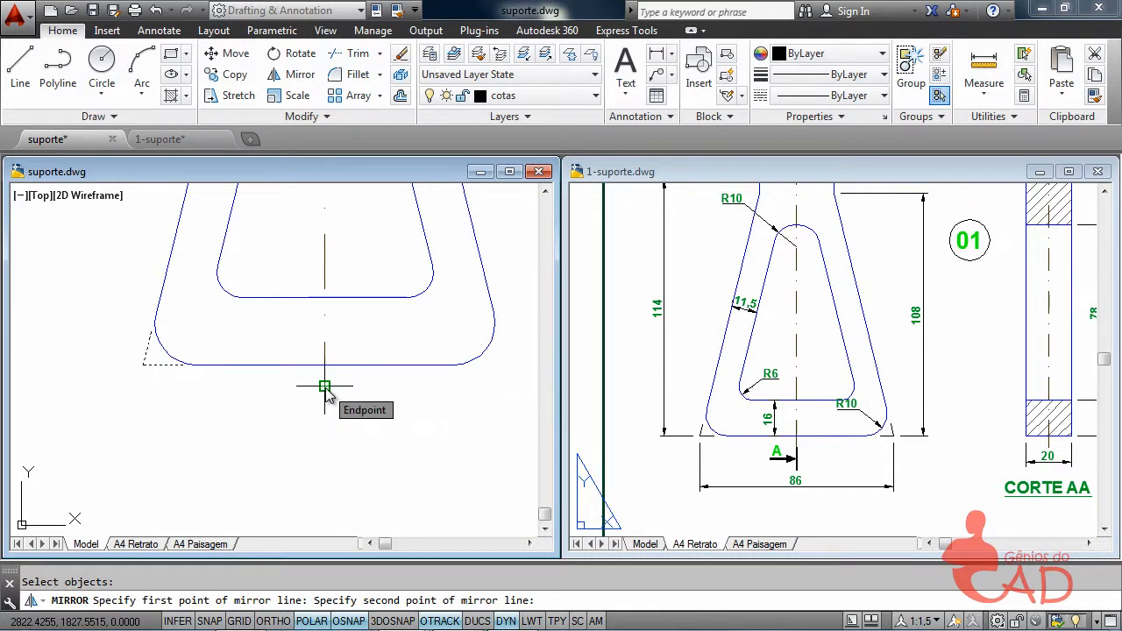
click(328, 432)
right_click(330, 444)
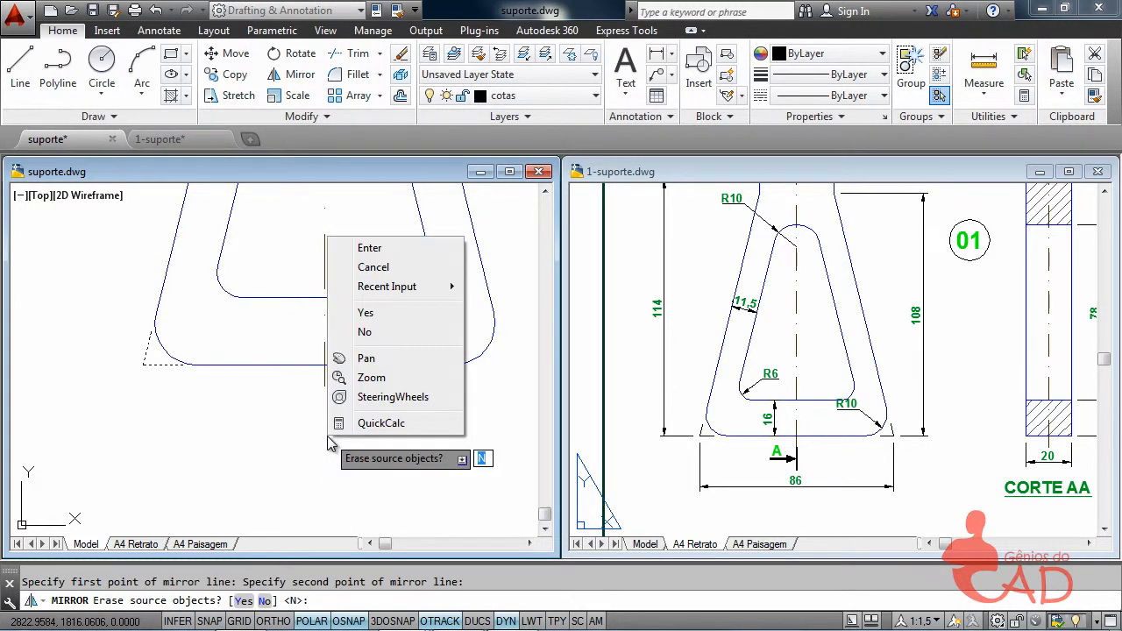
click(363, 250)
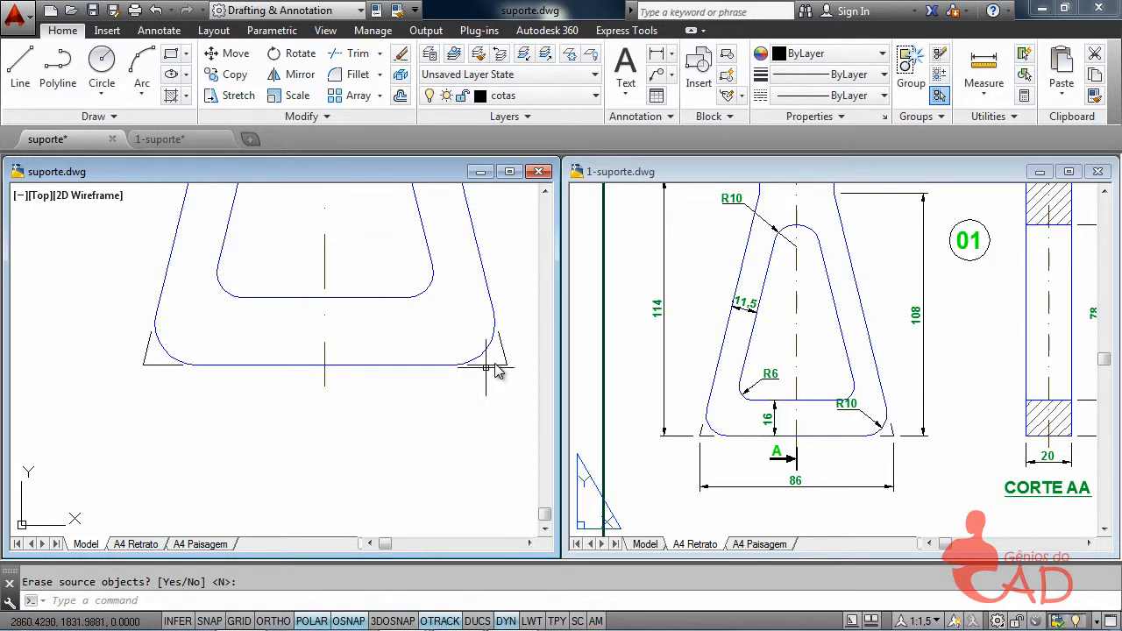
Add a linear dimension of the front view's overall base width between the two sharp corners, placed below the base
scroll(305, 345, down, 1)
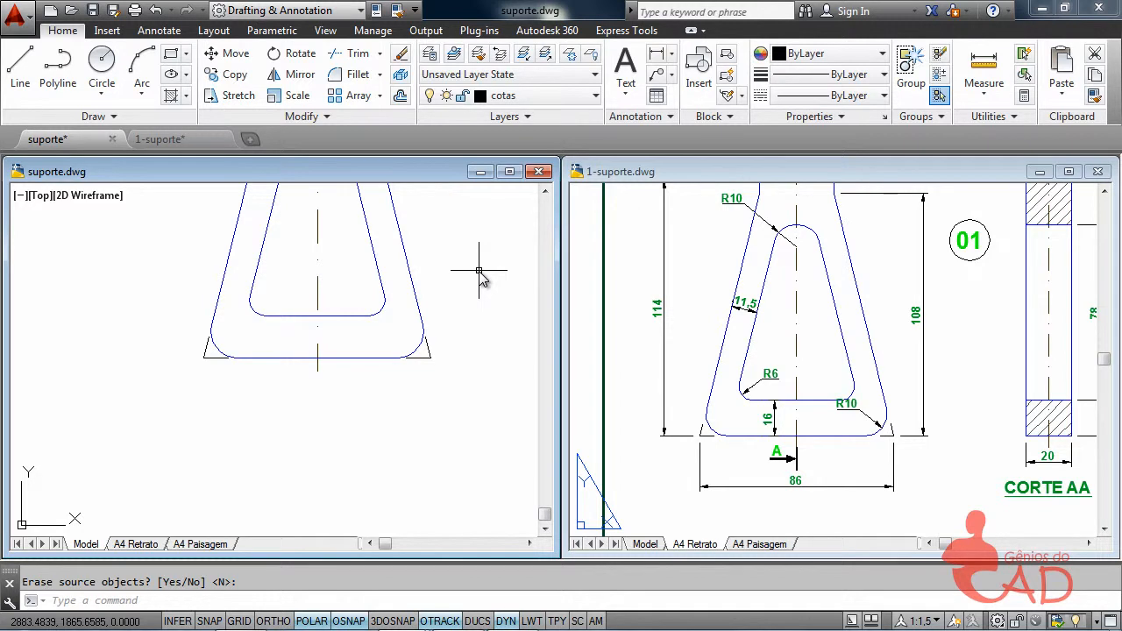
text(li)
key(Return)
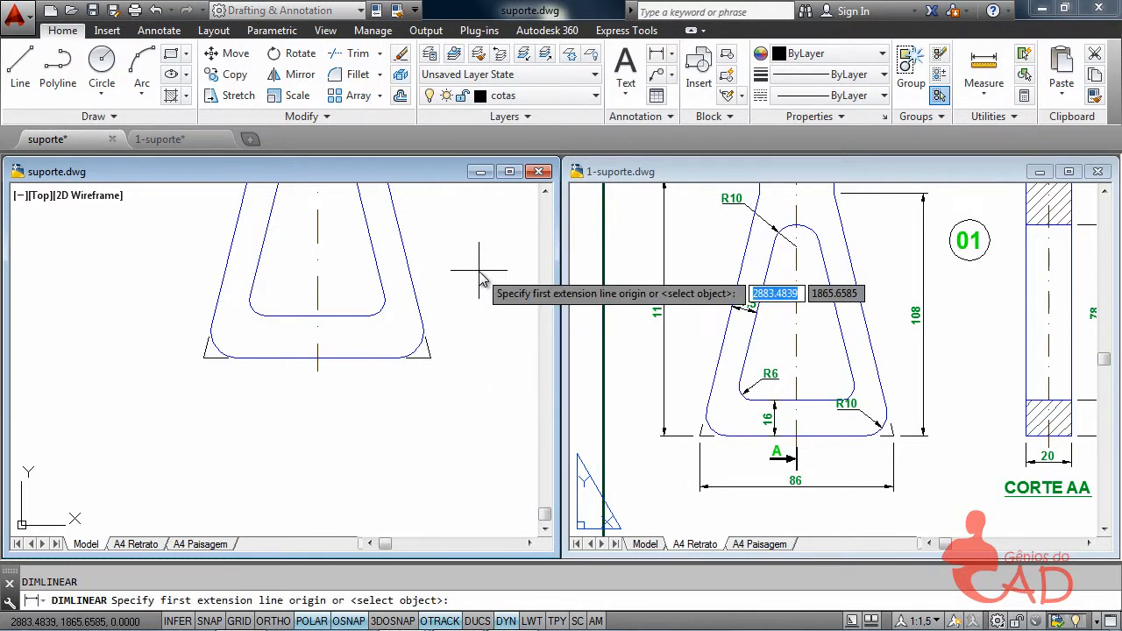
click(204, 358)
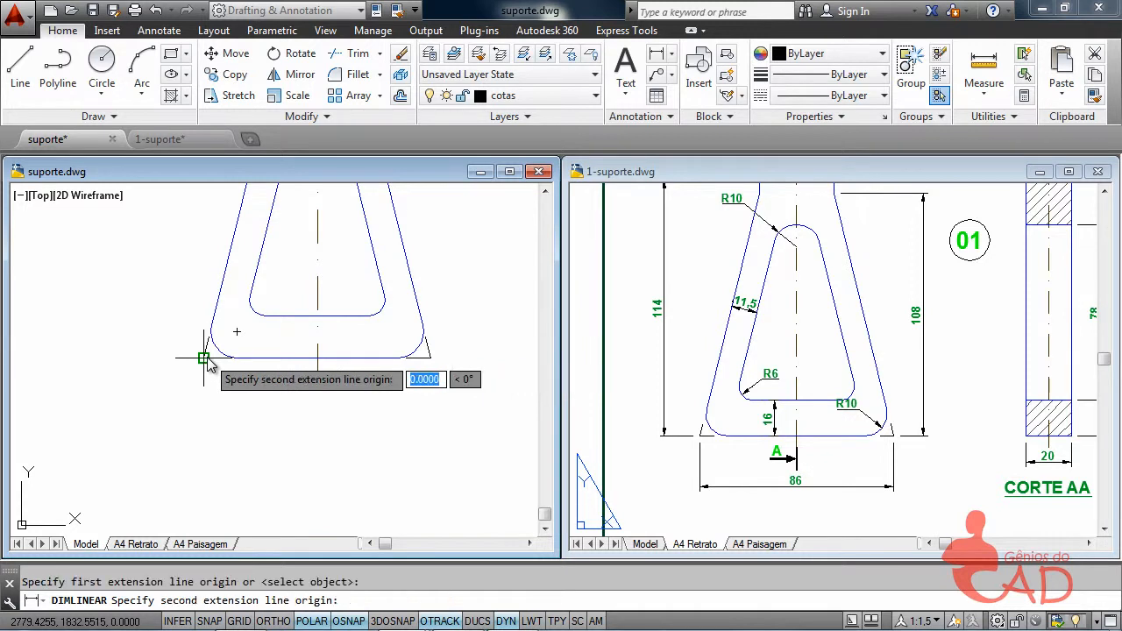
click(431, 358)
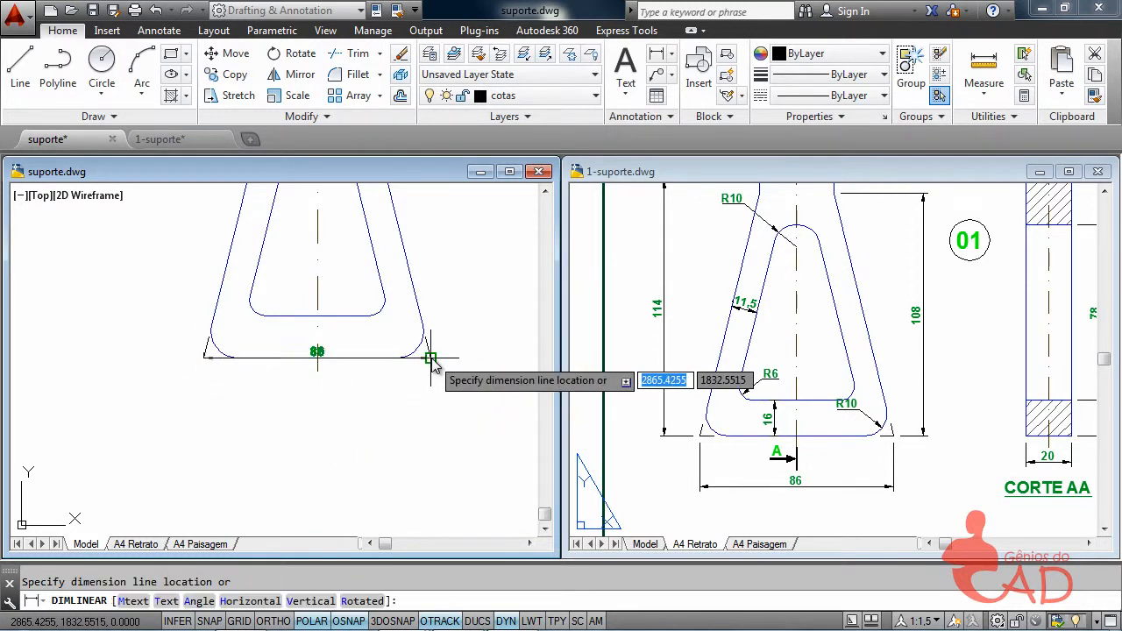
click(408, 424)
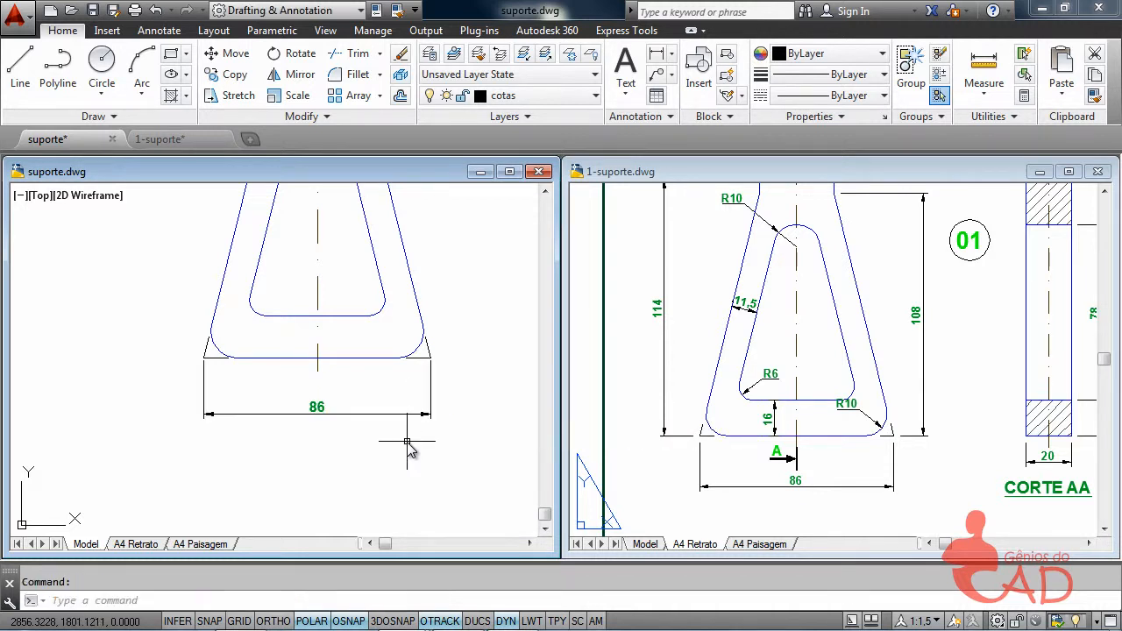
Add a vertical linear dimension between the inner triangle's lower edge and the base line, placed just left of the centre line
scroll(299, 326, up, 3)
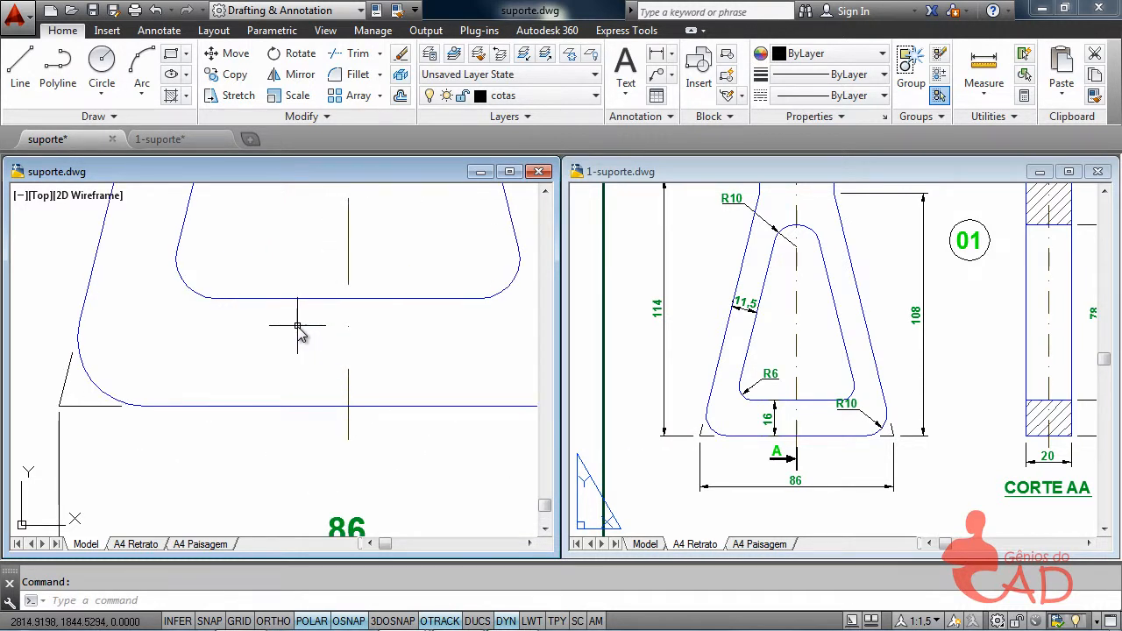
key(Return)
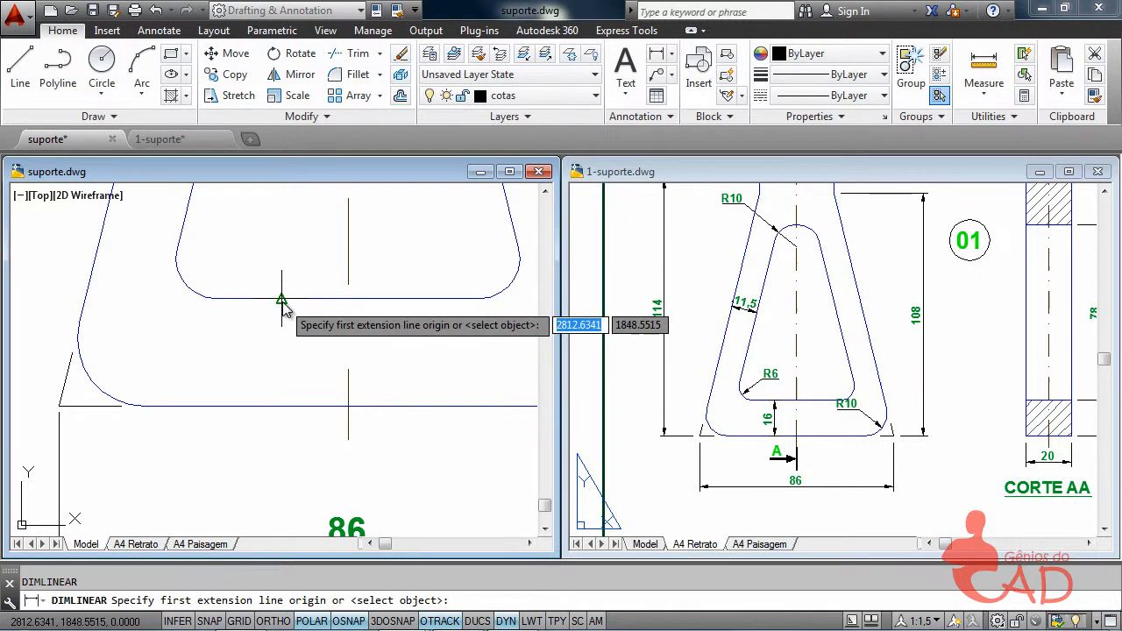
click(281, 299)
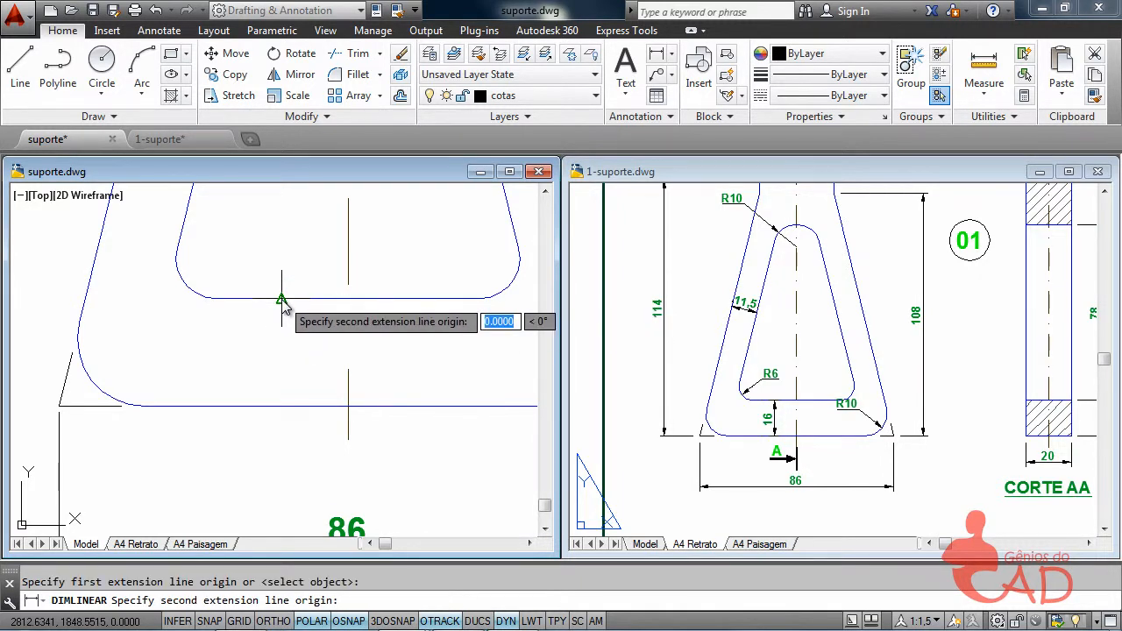
click(281, 407)
click(281, 411)
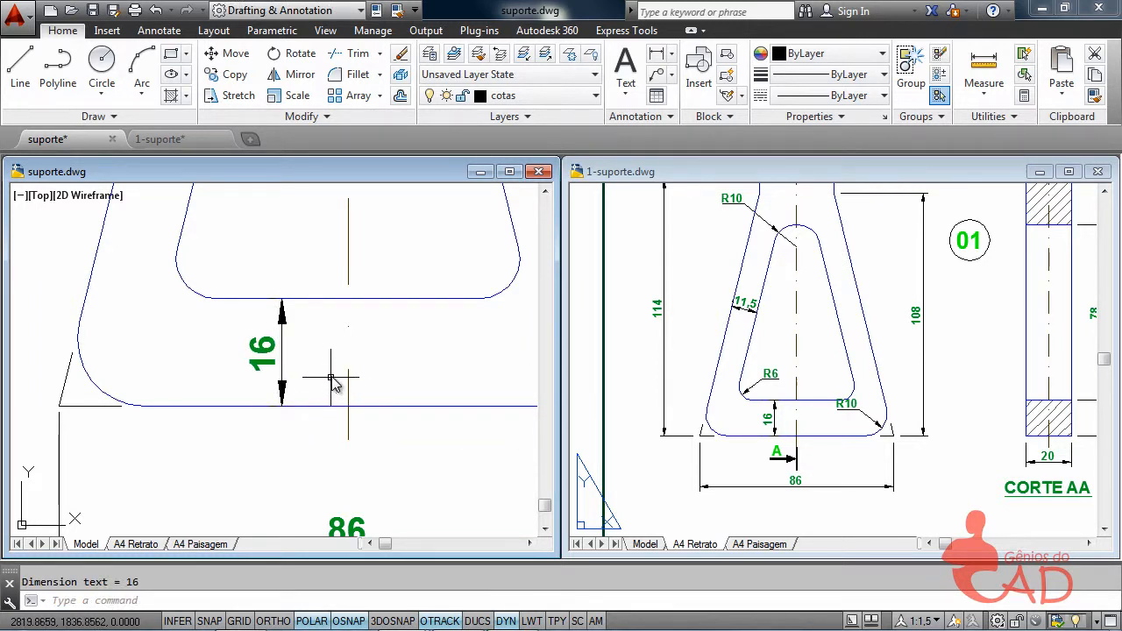
Examine the front and section views in suporte.dwg against the 1-suporte.dwg reference to check which dimensions are in place
click(792, 183)
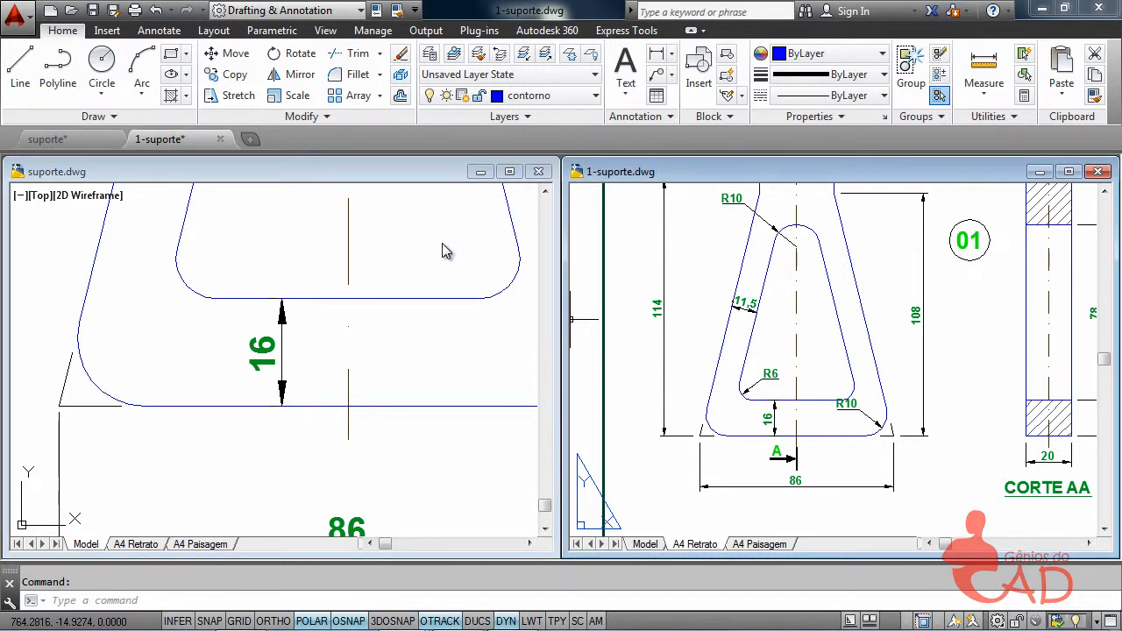
click(402, 187)
scroll(438, 275, down, 4)
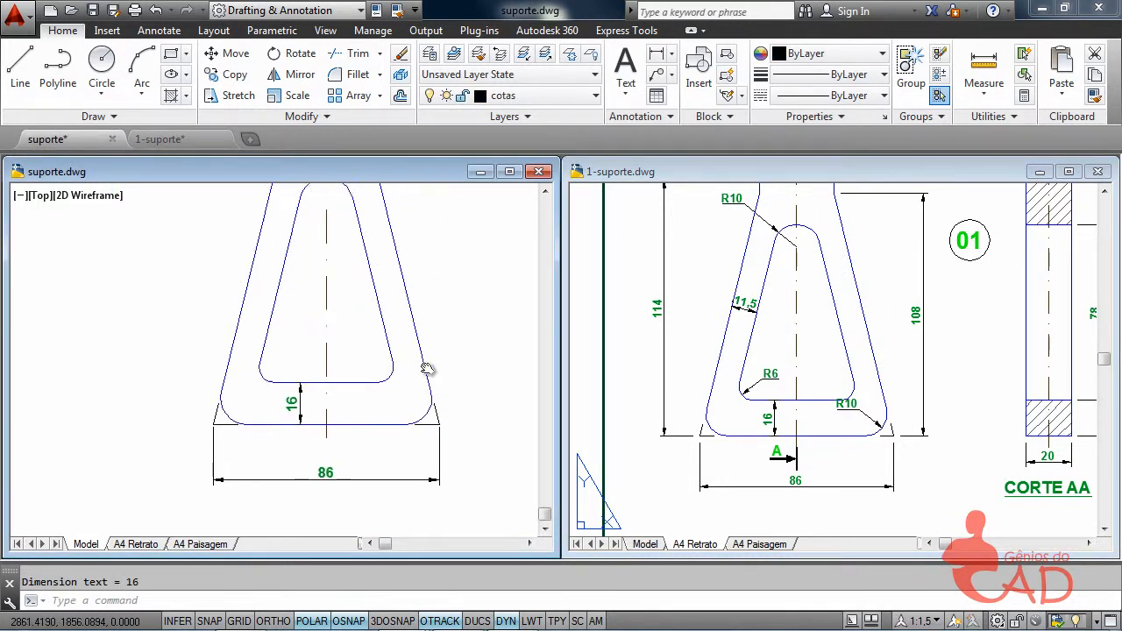
middle_drag(402, 402, 377, 421)
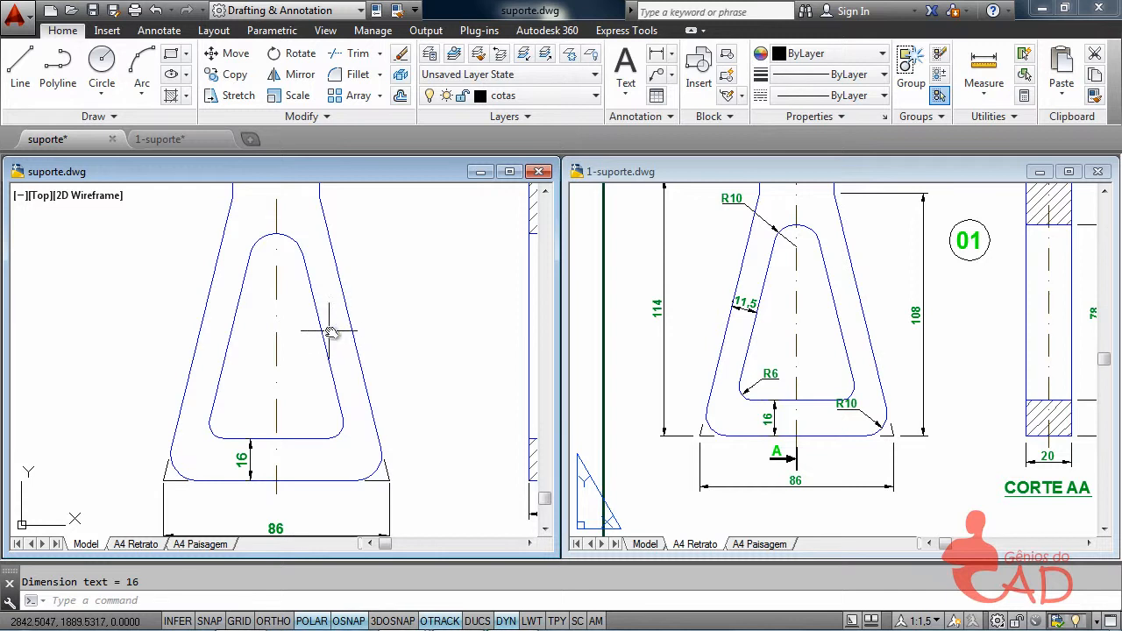
click(492, 352)
click(489, 351)
middle_drag(455, 344, 224, 347)
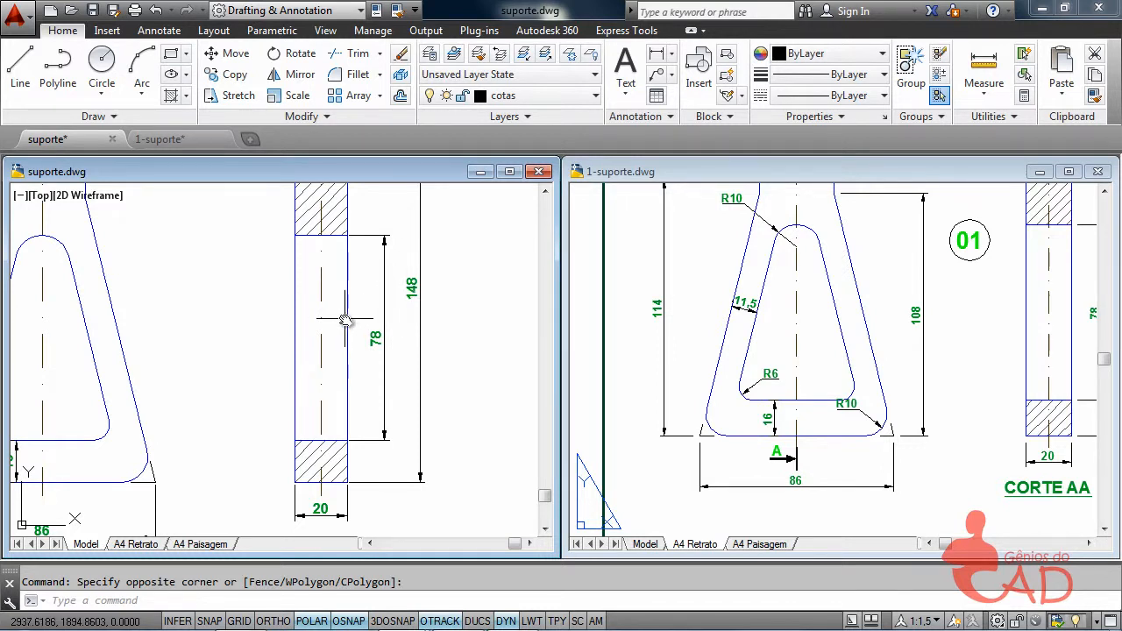
Add a vertical linear dimension from the front view's right sharp base corner to the right shoulder, placed right of the view
click(188, 319)
click(194, 317)
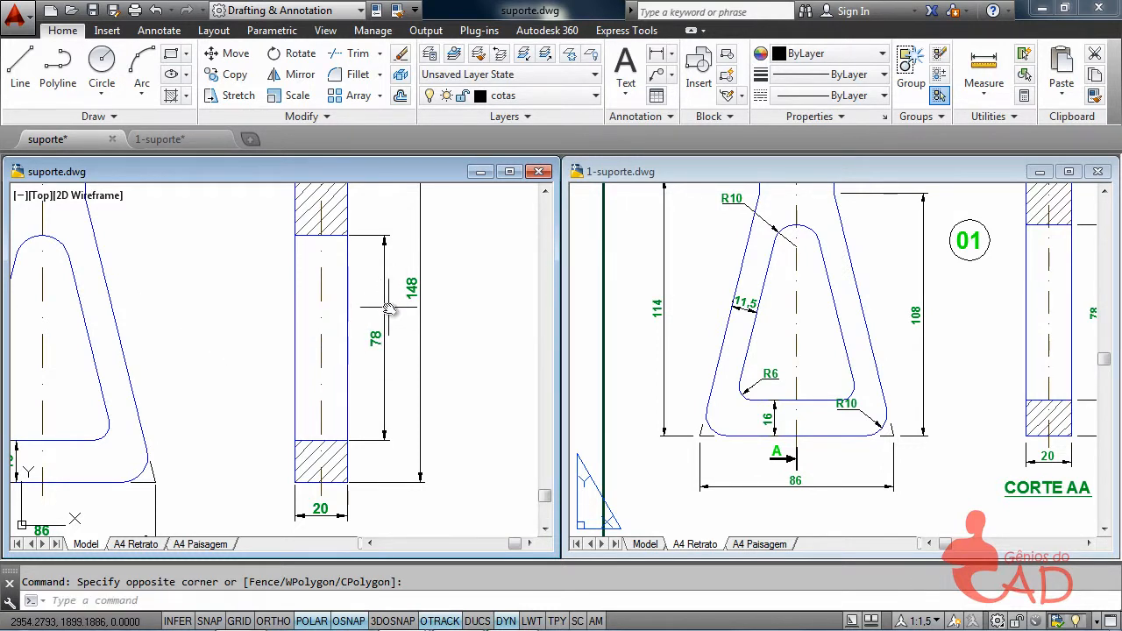
mouse_move(184, 284)
middle_down()
mouse_move(401, 280)
mouse_move(413, 309)
middle_up()
scroll(421, 311, down, 1)
scroll(385, 316, down, 2)
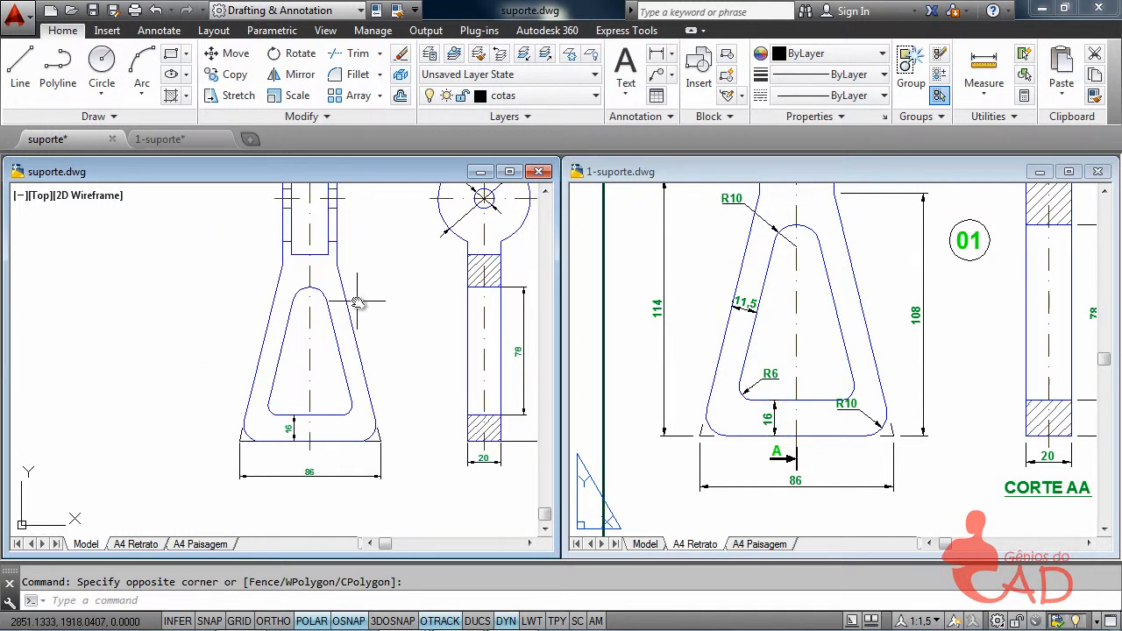
scroll(377, 268, up, 2)
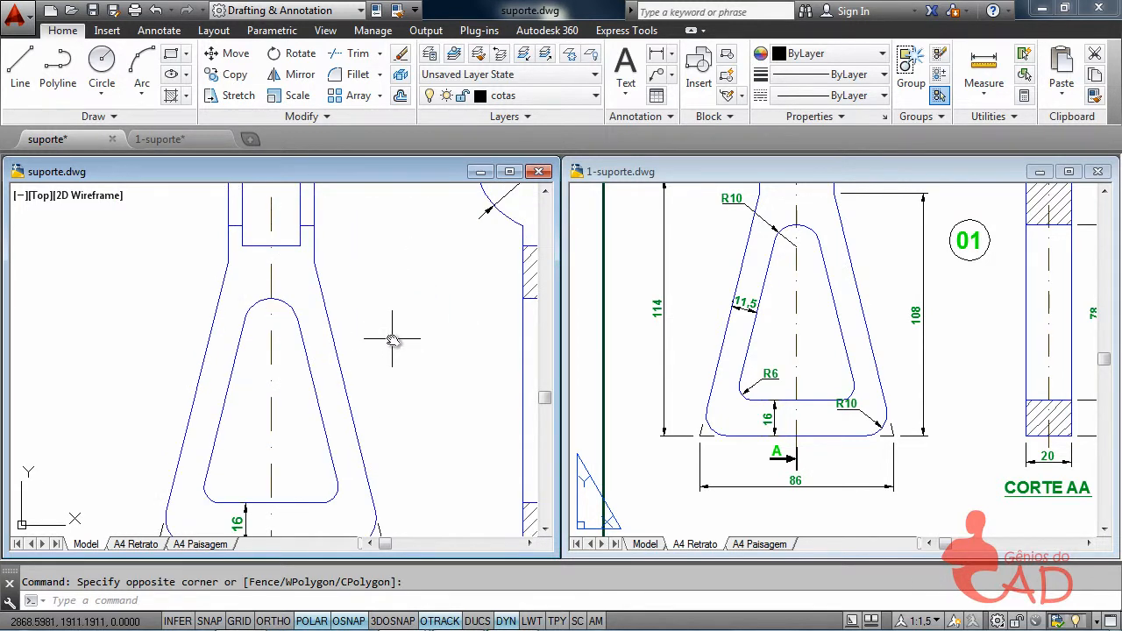
middle_drag(421, 318, 368, 291)
click(655, 57)
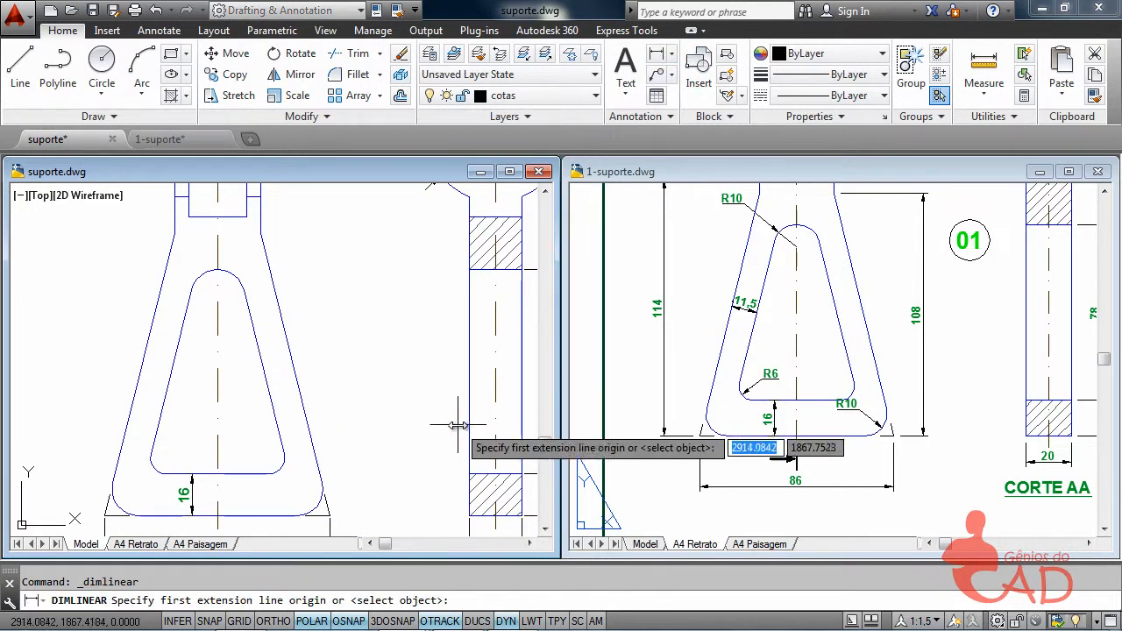
click(330, 515)
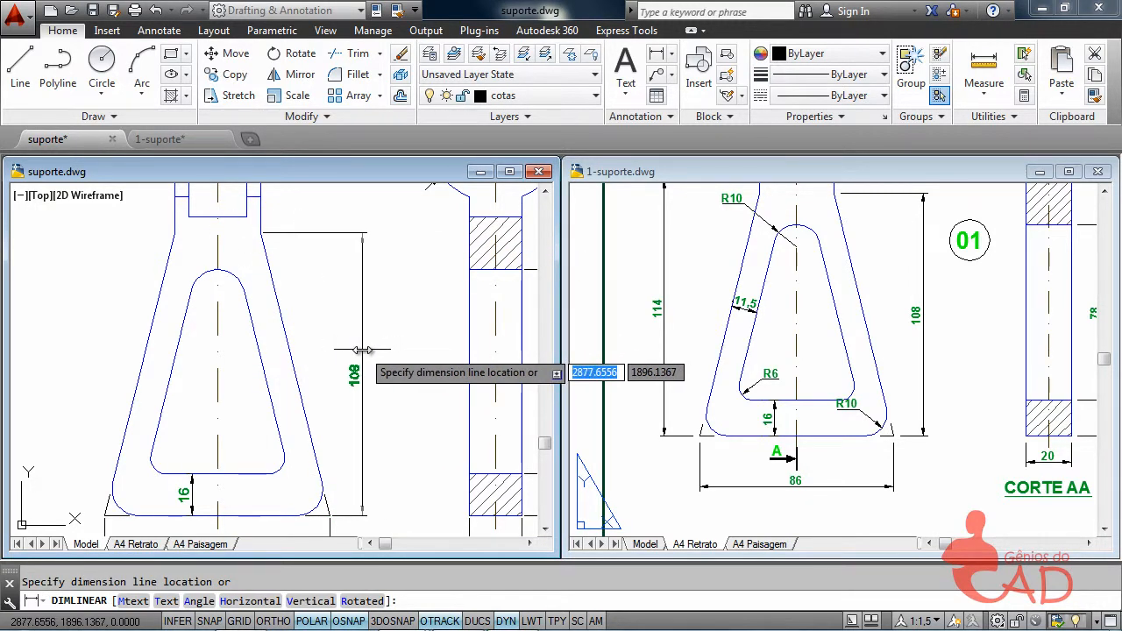
click(364, 350)
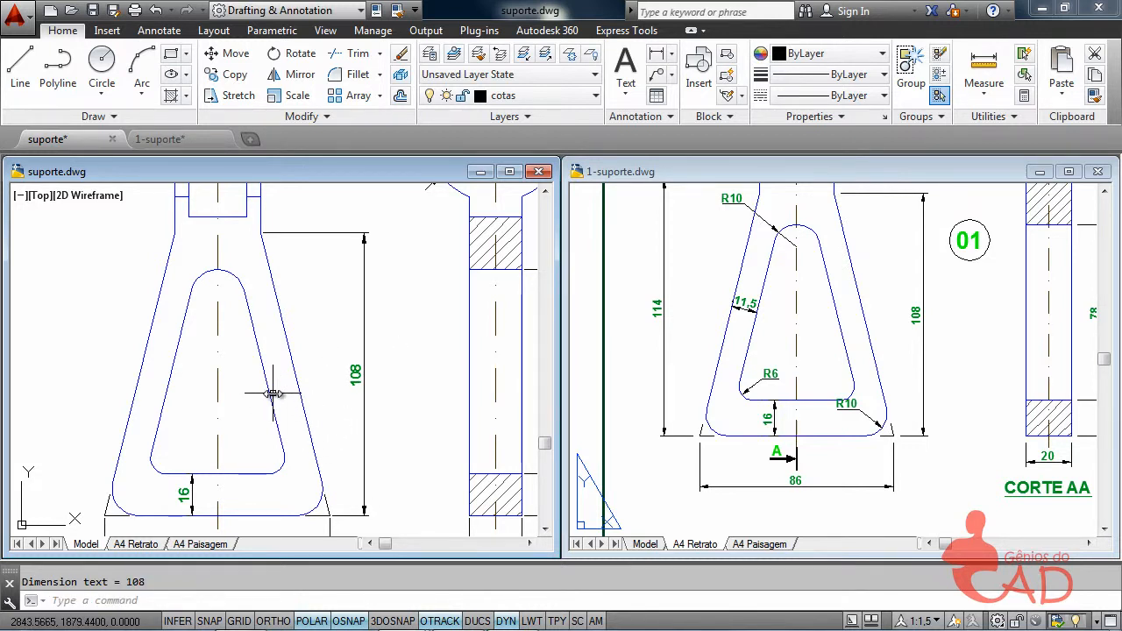
Following the 1-suporte.dwg reference, add a vertical linear dimension from the left sharp base corner to the fork slot's floor, placed left of the front view
click(715, 294)
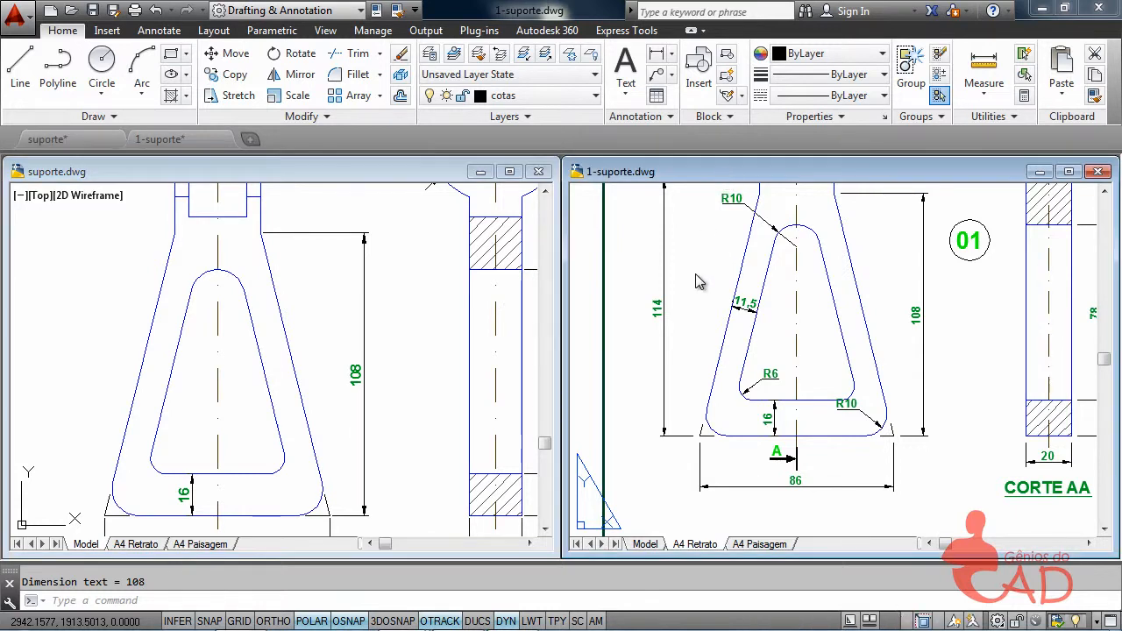
scroll(714, 295, down, 2)
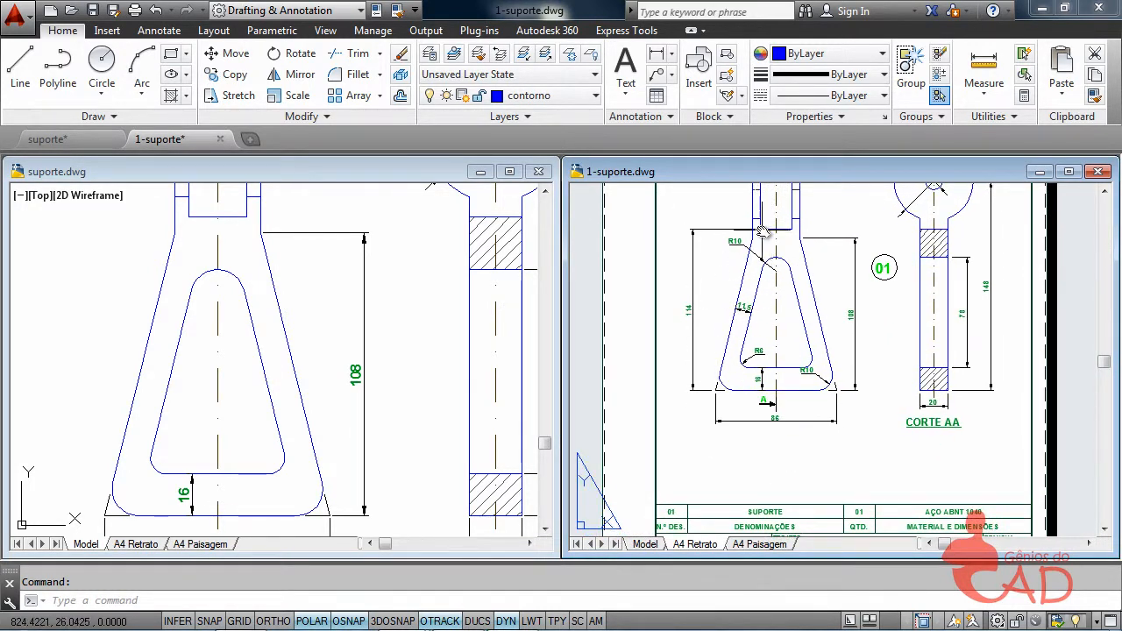
click(123, 279)
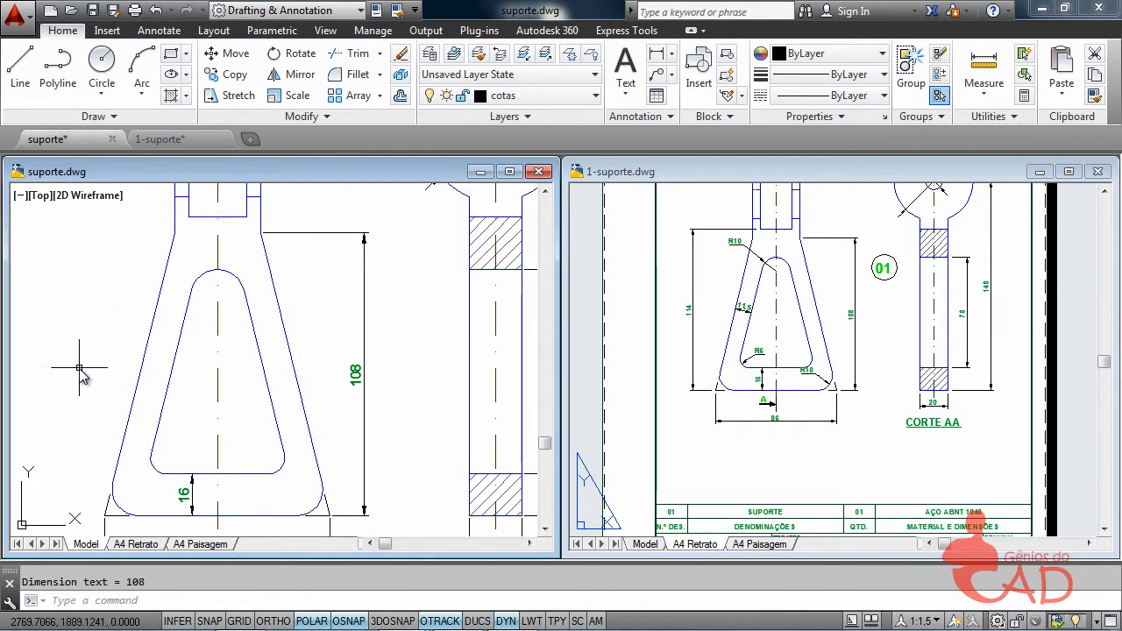
mouse_move(83, 363)
middle_down()
mouse_move(155, 343)
mouse_move(204, 355)
middle_up()
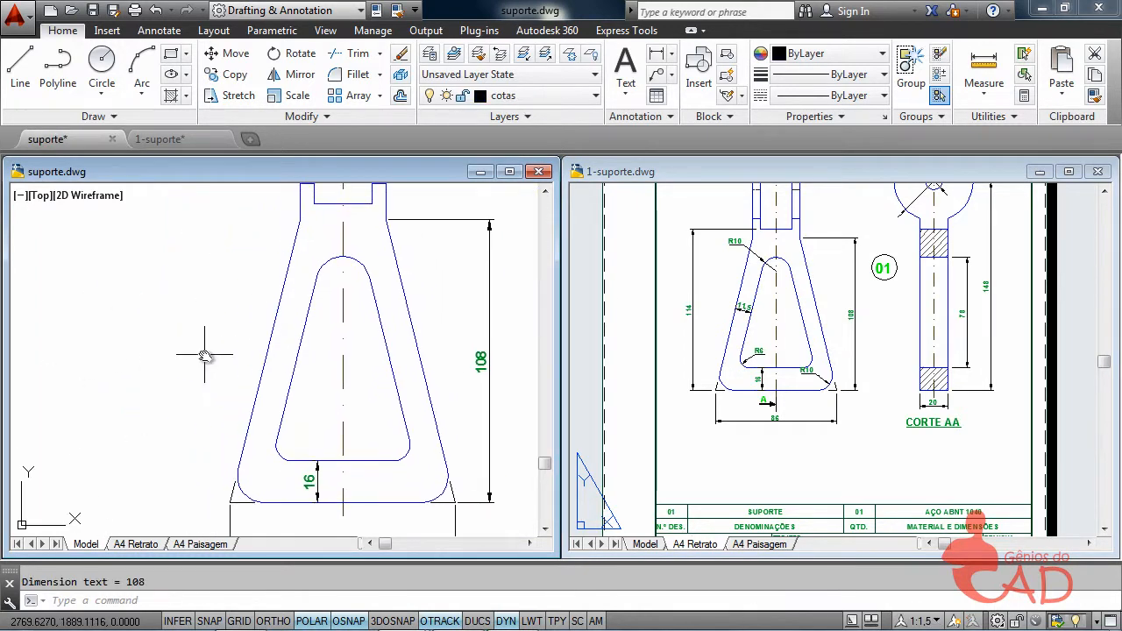
click(657, 53)
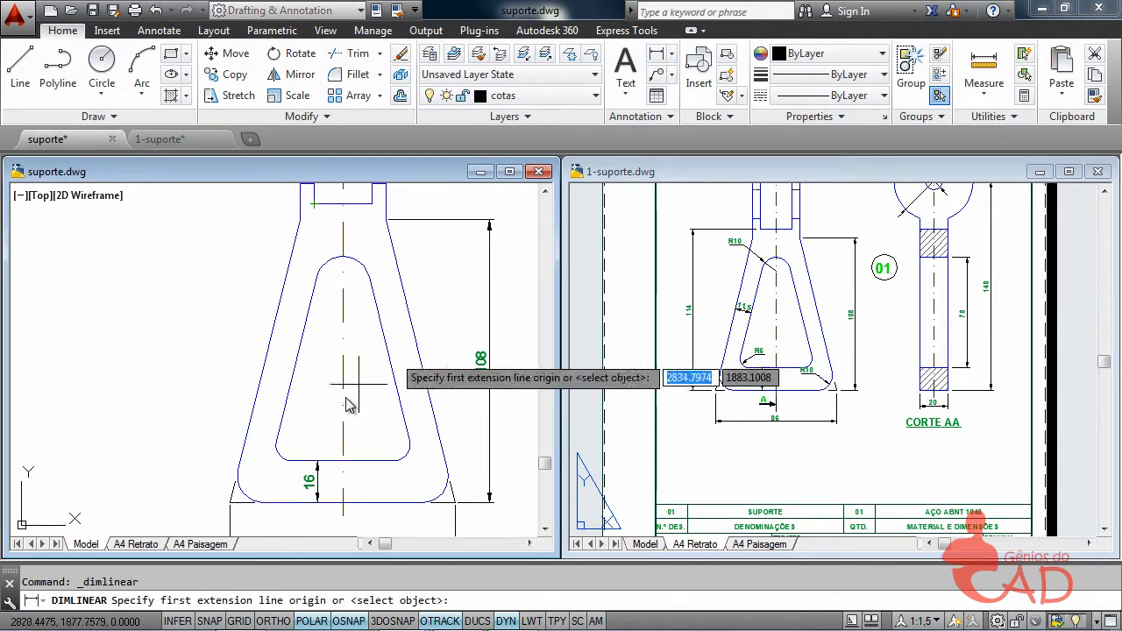
scroll(226, 517, up, 4)
click(219, 519)
scroll(356, 371, down, 3)
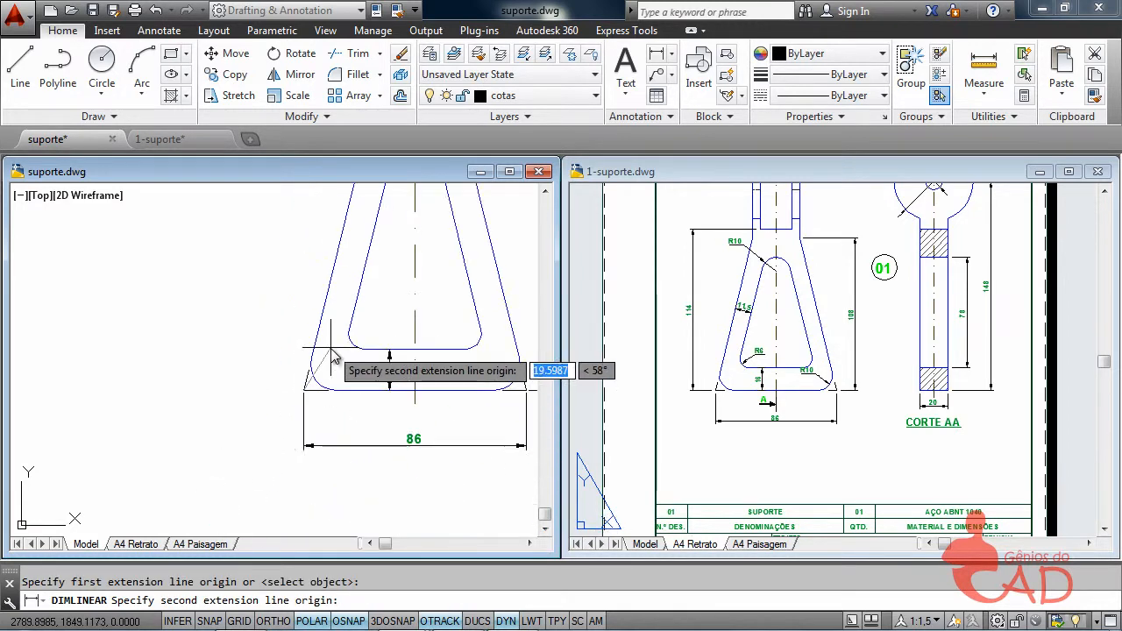
scroll(350, 346, up, 3)
click(392, 253)
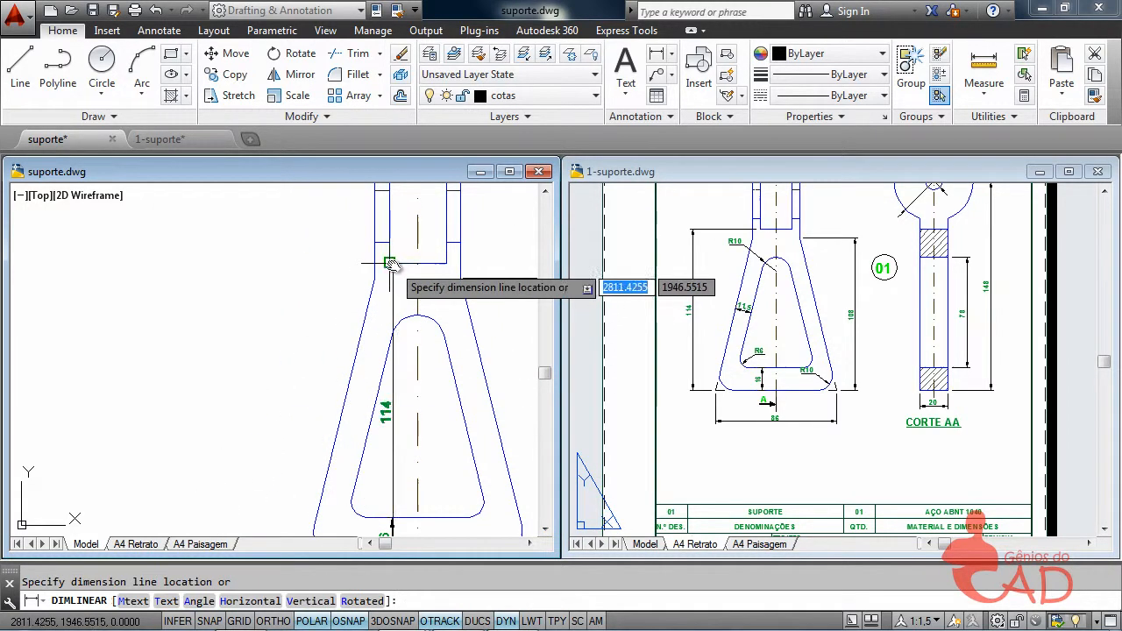
scroll(248, 408, down, 3)
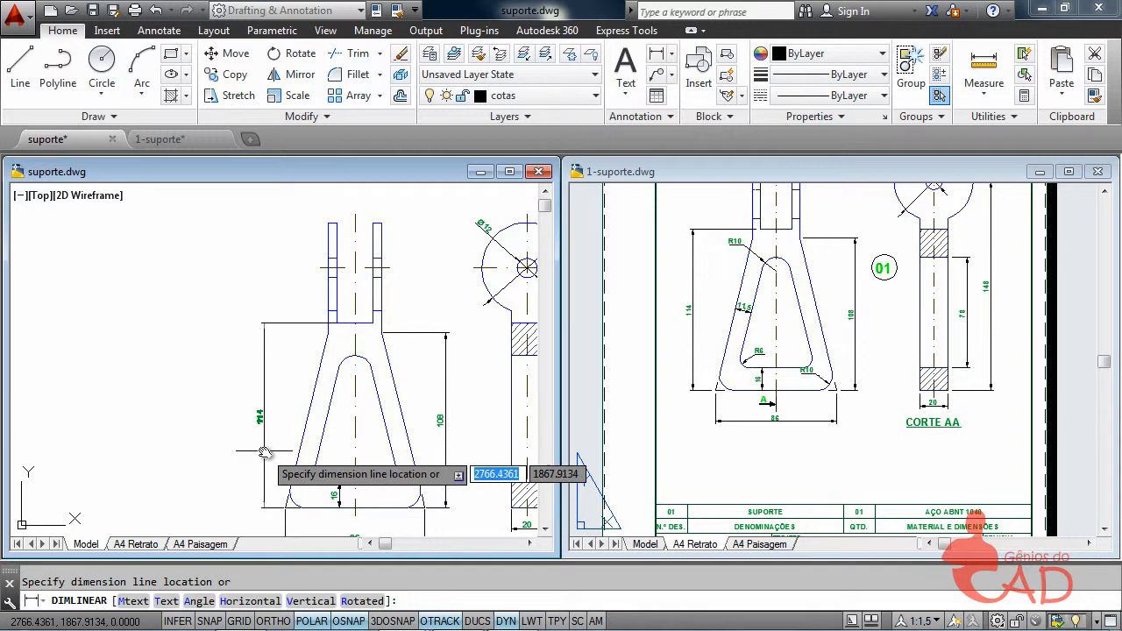
click(265, 453)
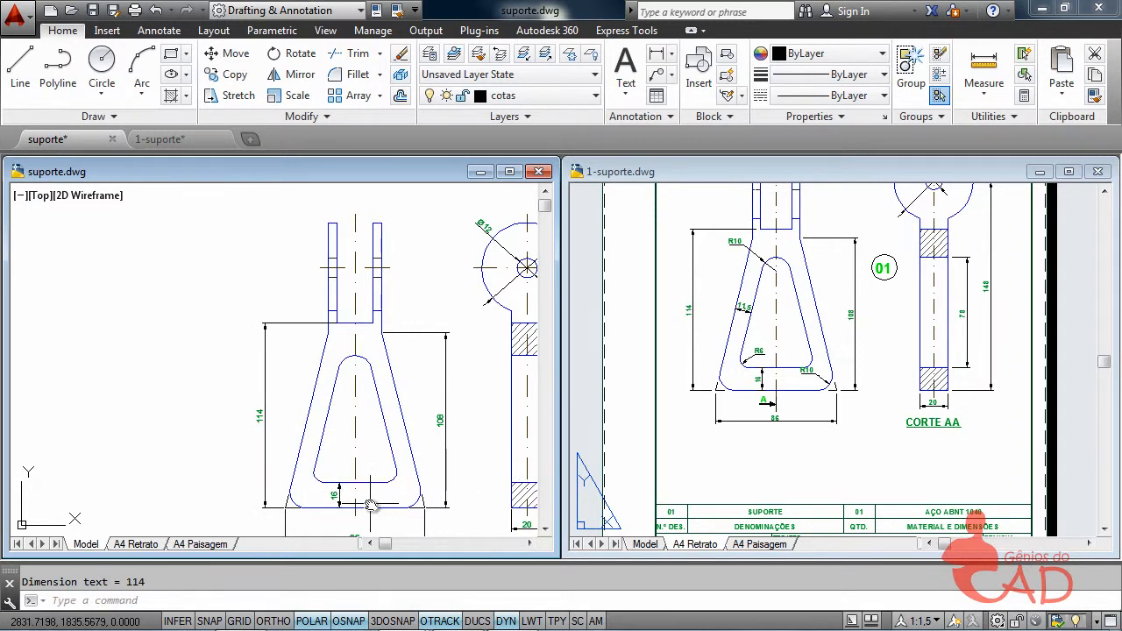
Following the reference, add a horizontal linear dimension between the fork arms' inner upper corners, placed above the front view
click(714, 213)
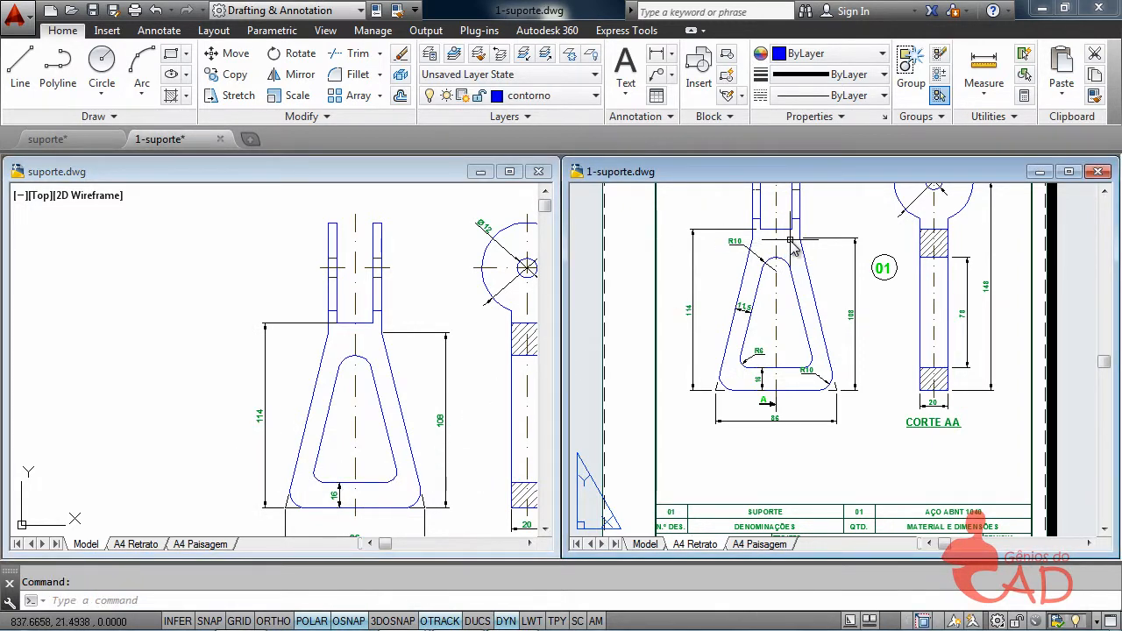
middle_drag(770, 235, 747, 379)
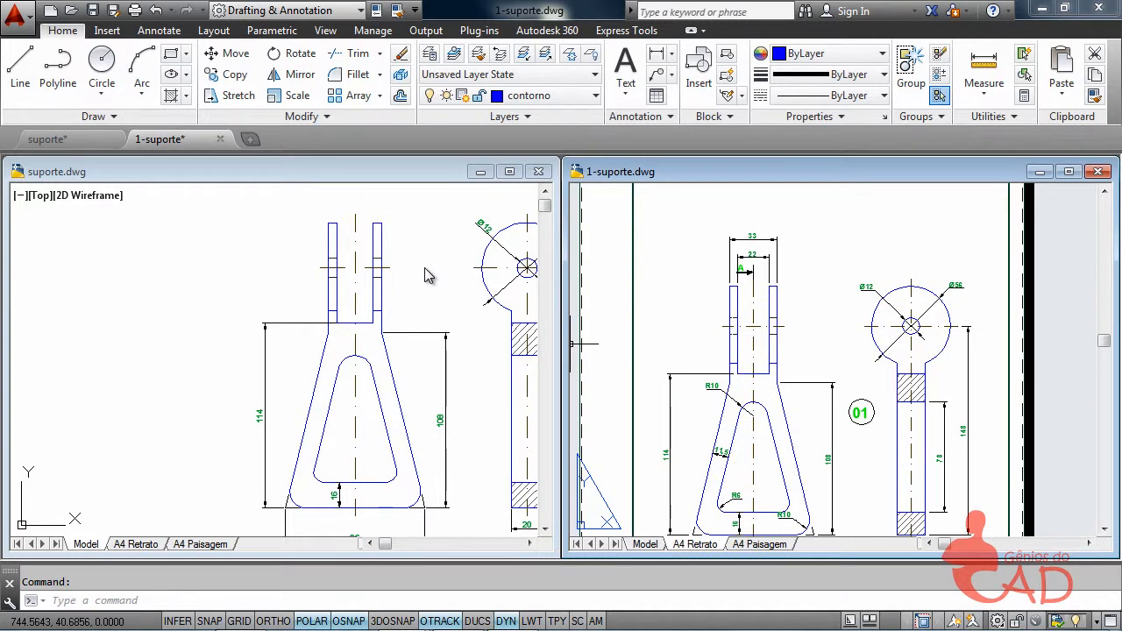
click(396, 221)
middle_drag(375, 216, 361, 301)
scroll(360, 301, up, 2)
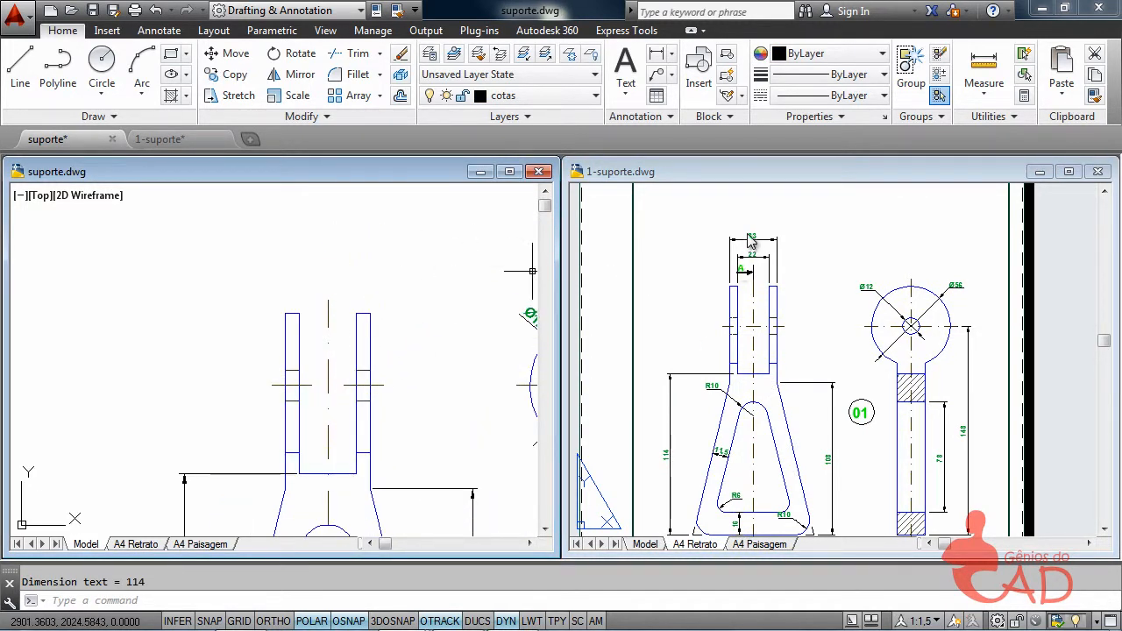
click(715, 288)
scroll(737, 263, up, 4)
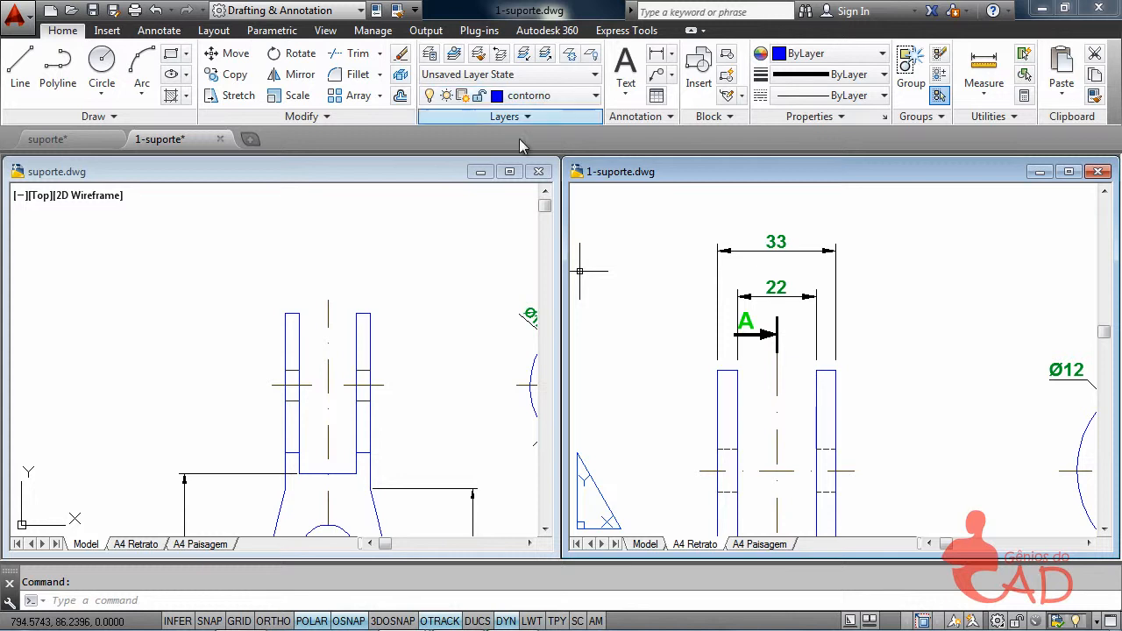
click(418, 174)
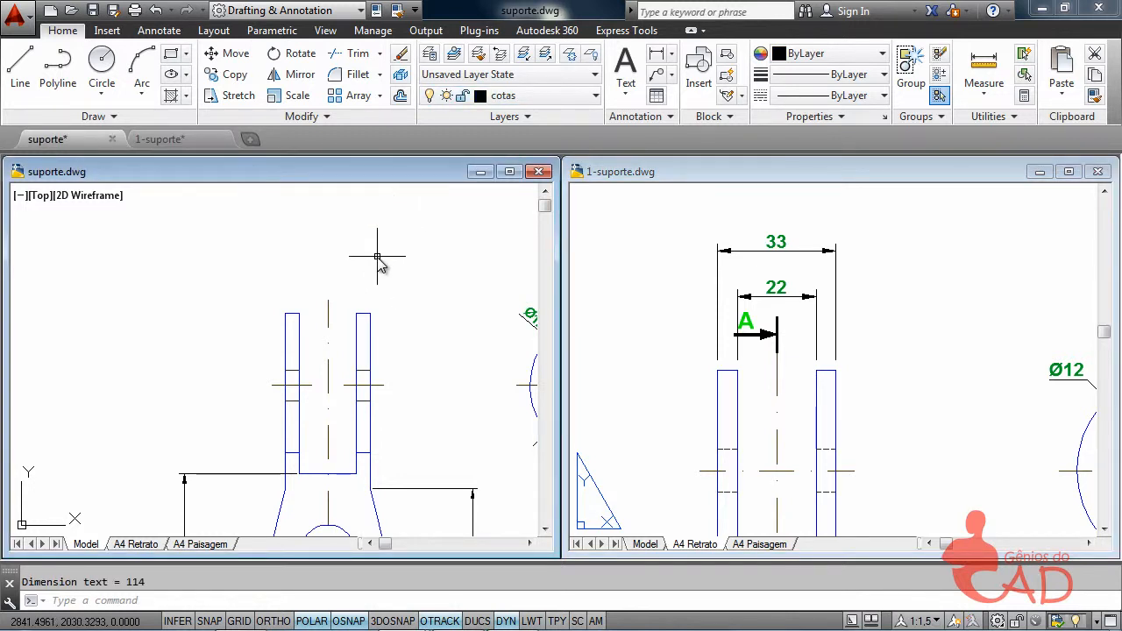
key(Return)
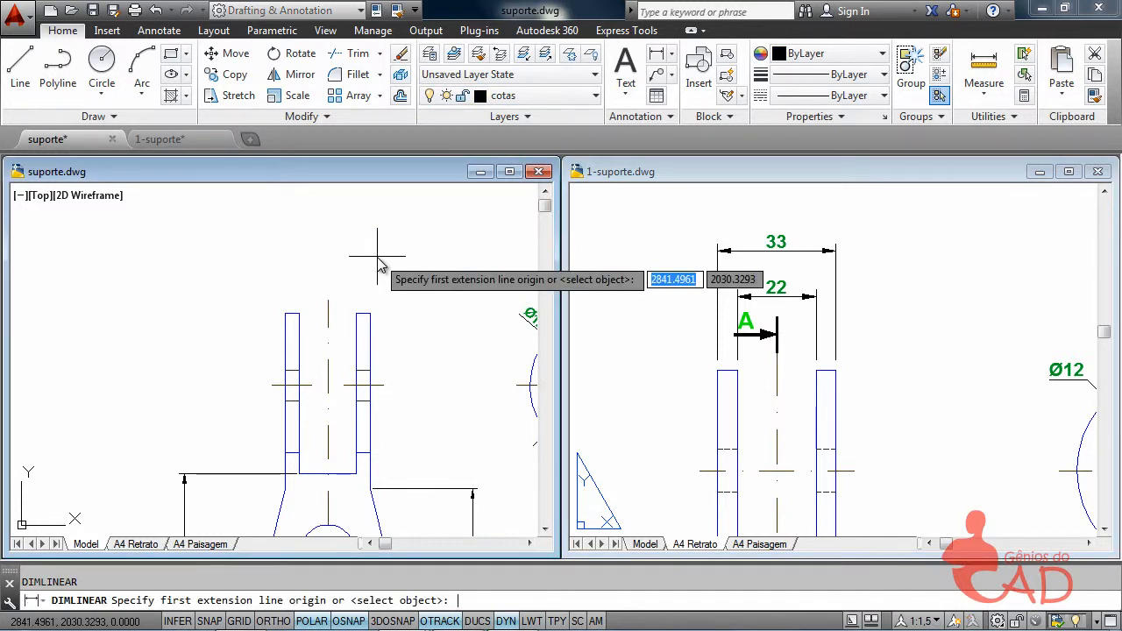
click(357, 313)
click(299, 314)
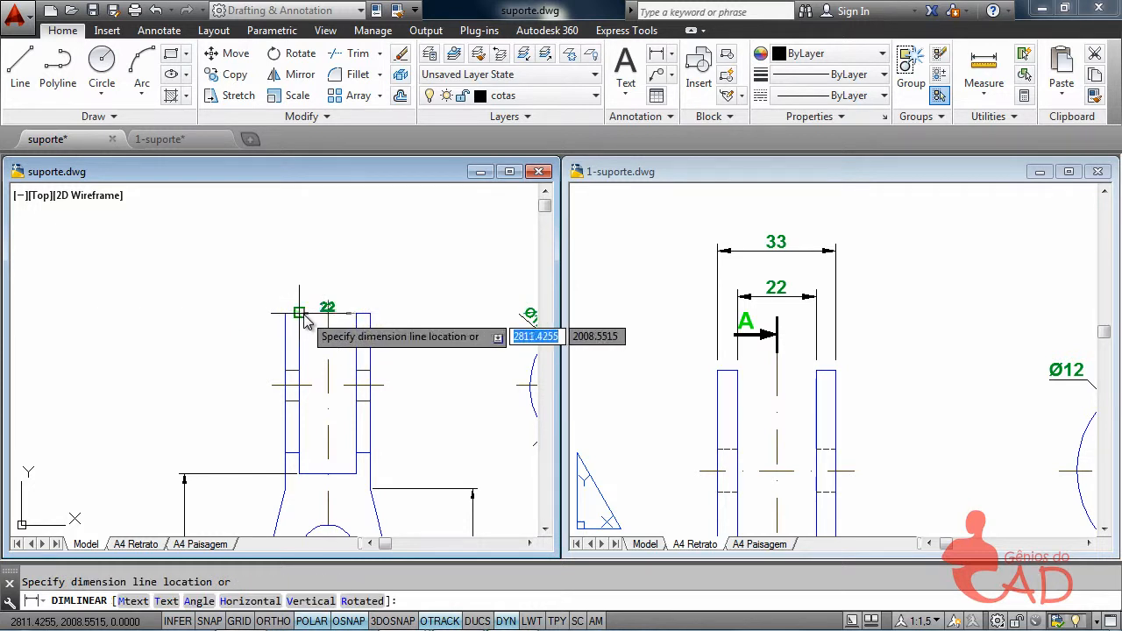
click(326, 252)
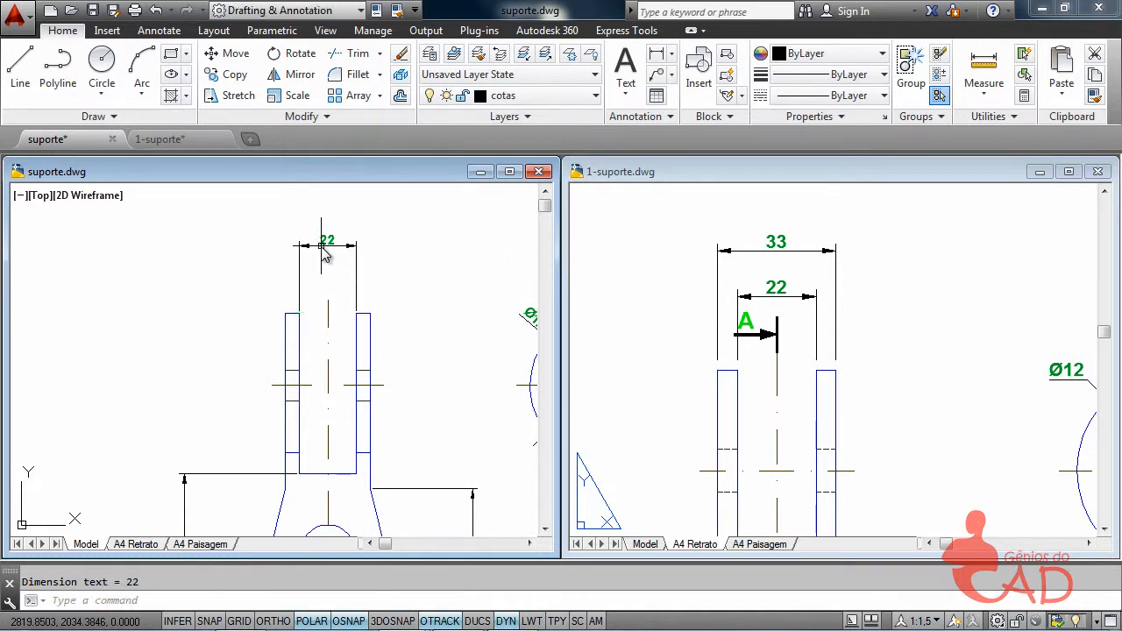
Add a horizontal linear dimension across the fork's outer upper corners, placed above the slot width dimension
right_click(383, 306)
click(414, 313)
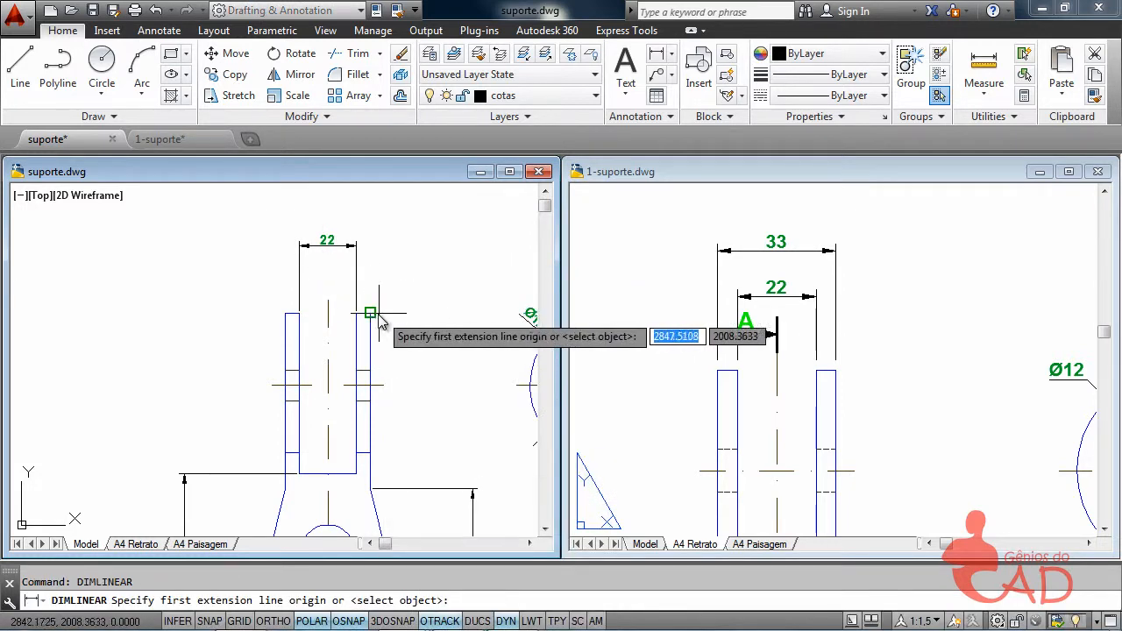
click(370, 313)
click(285, 313)
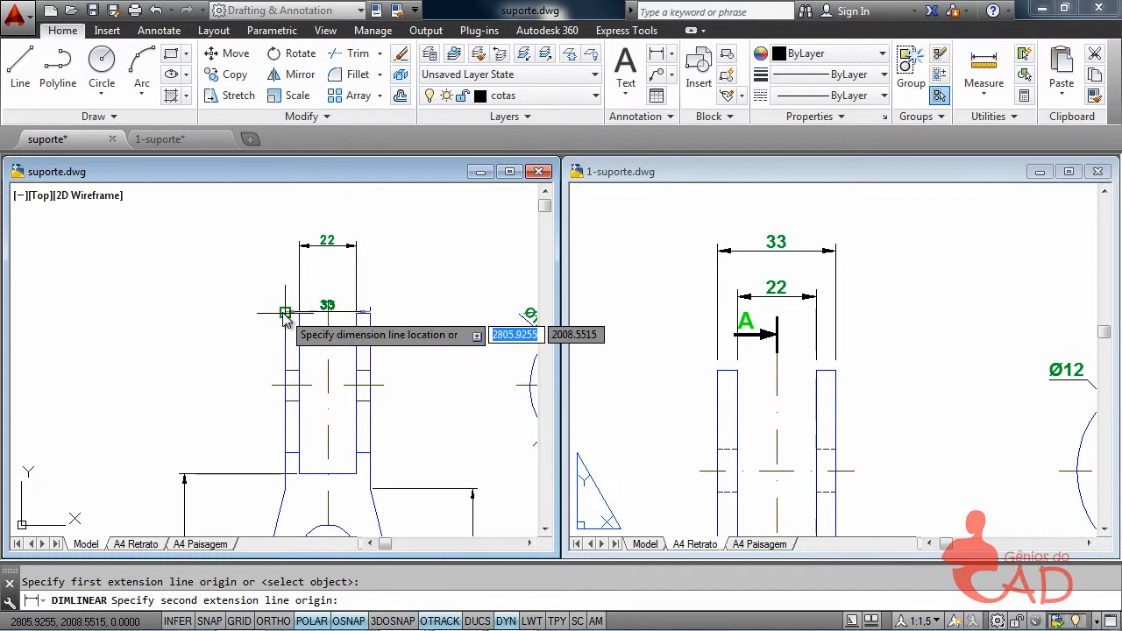
click(290, 215)
Following the 1-suporte.dwg reference, add a radius dimension to the triangular opening's top arc, placed up and left outside the front view's sloped edge
scroll(338, 360, down, 5)
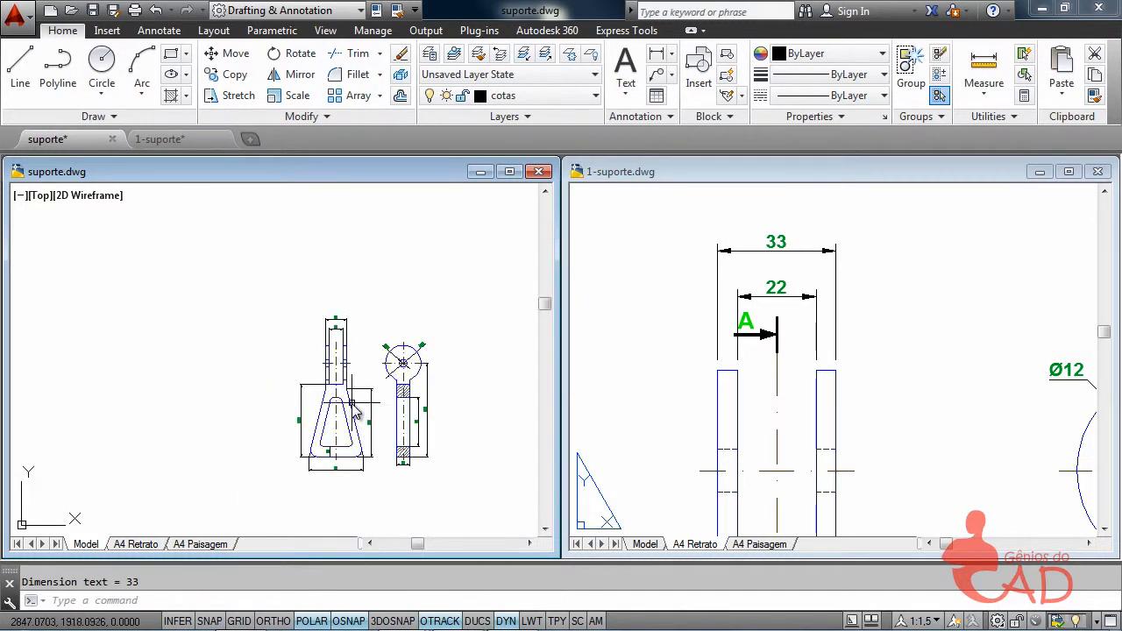
click(899, 406)
scroll(903, 351, down, 4)
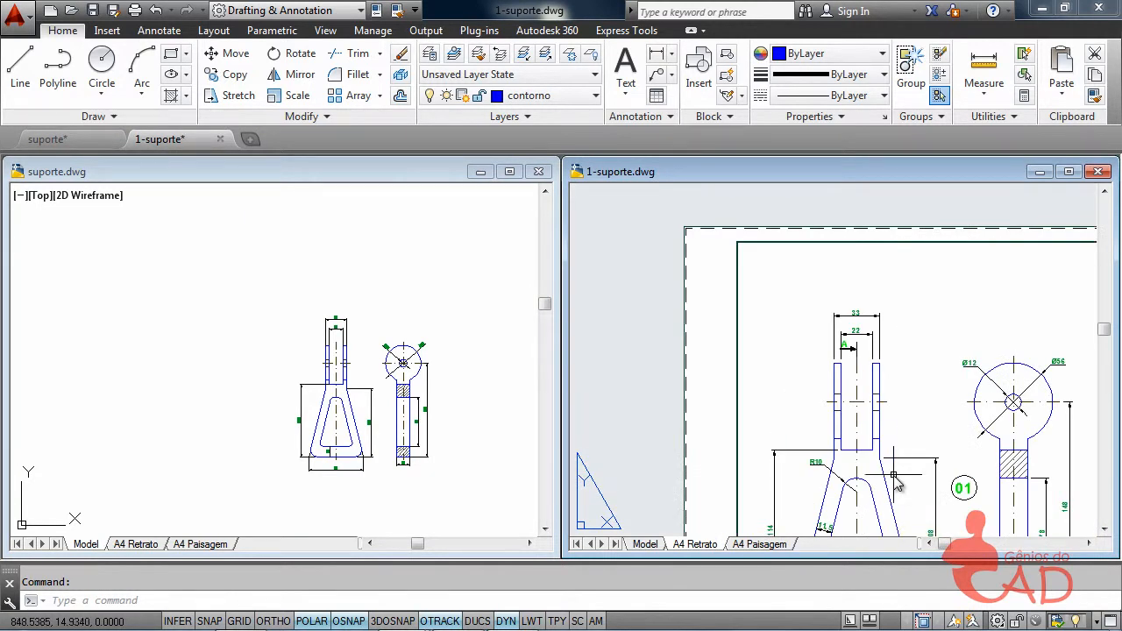
scroll(896, 485, up, 5)
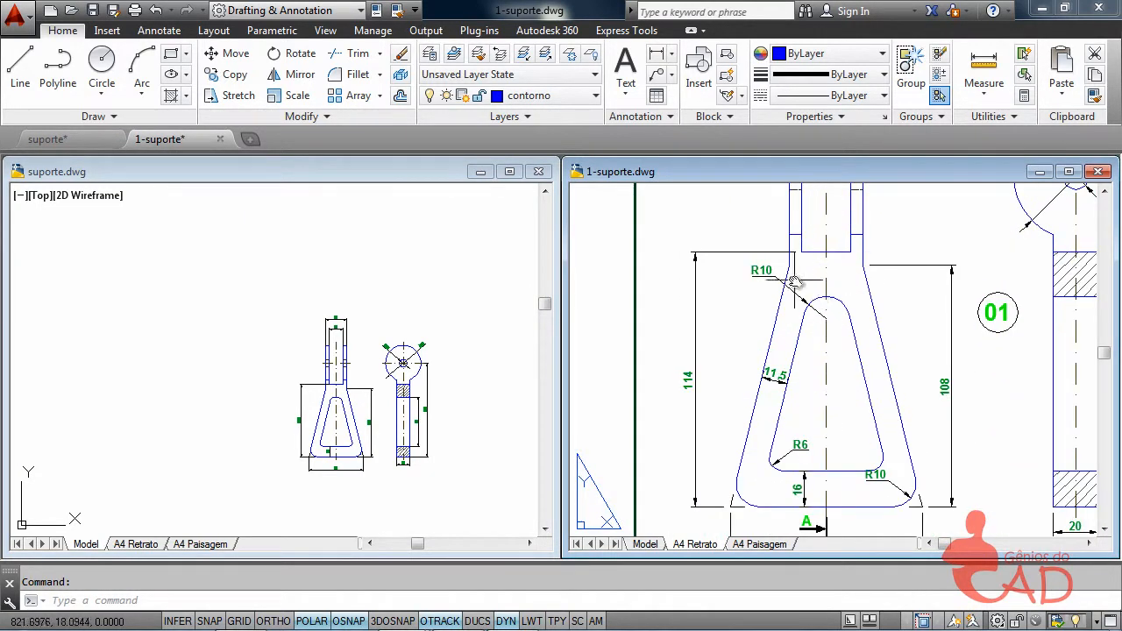
scroll(793, 281, up, 2)
click(316, 392)
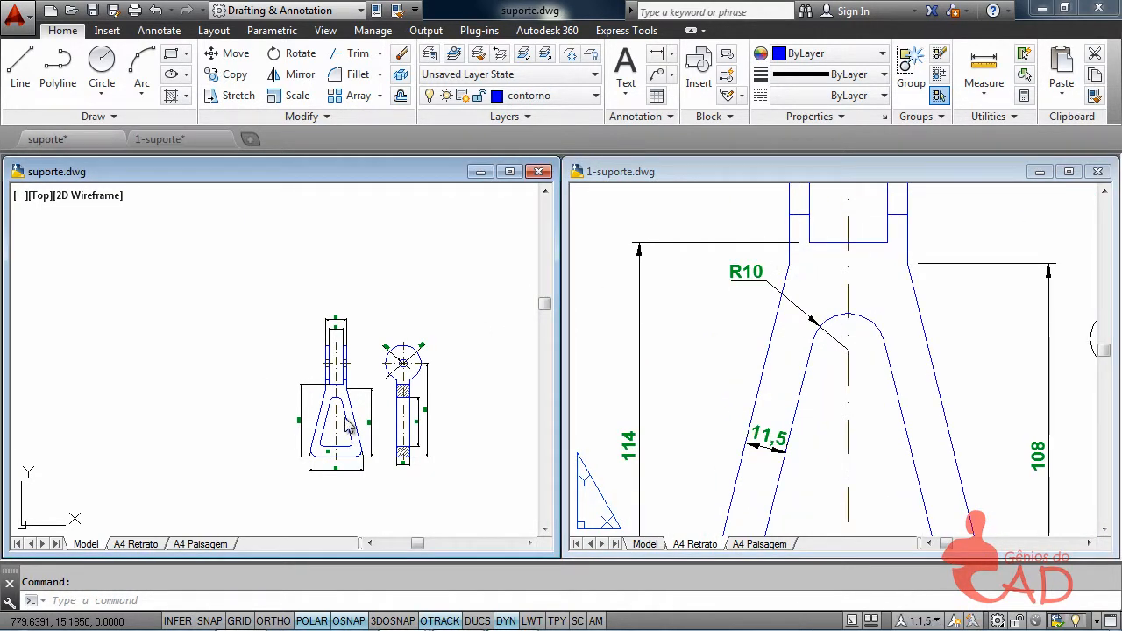
scroll(322, 385, up, 5)
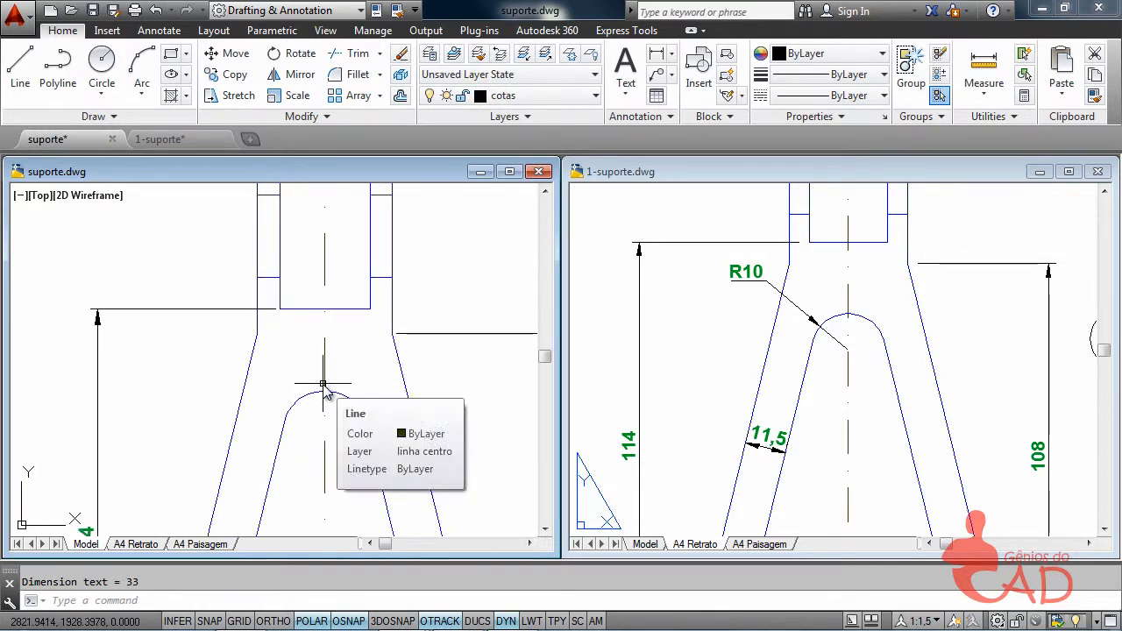
text(D)
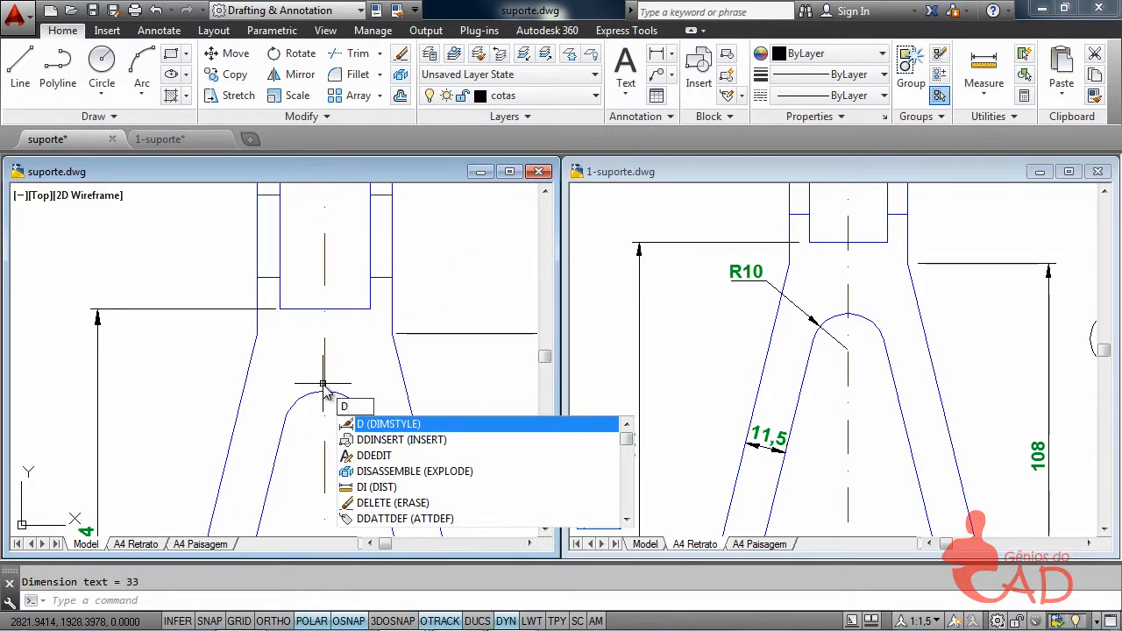
text(R)
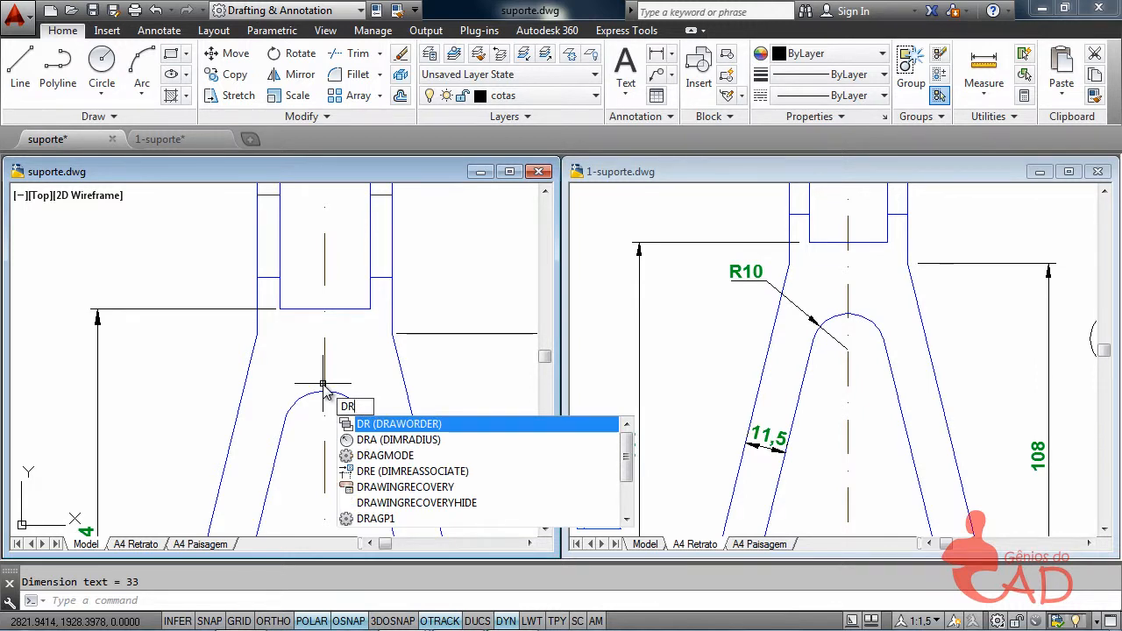
text(A)
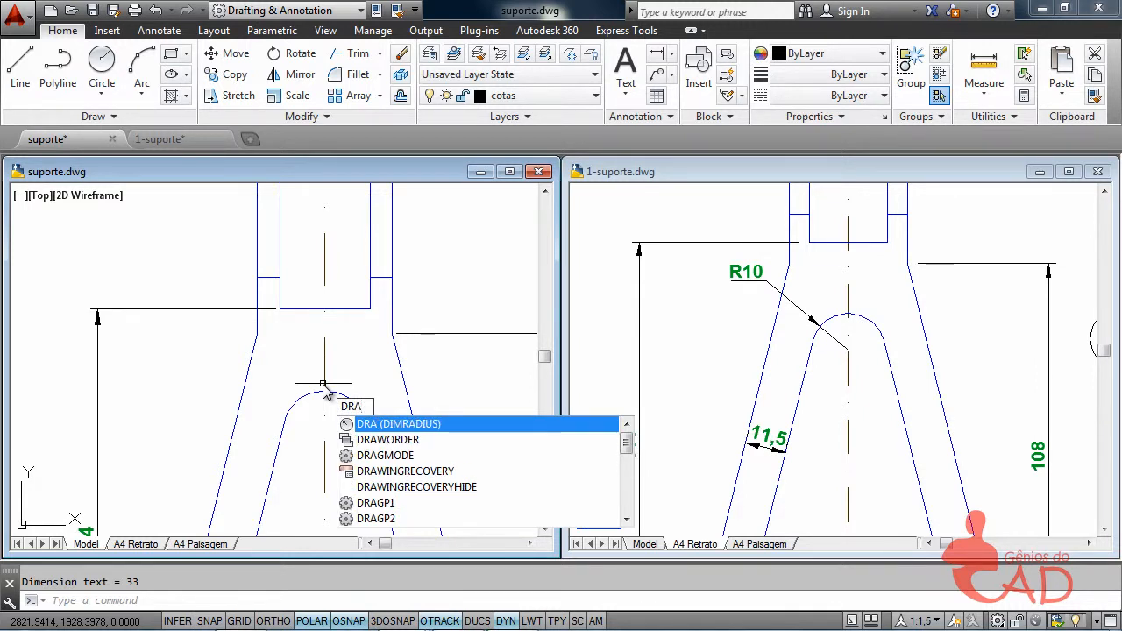
key(Return)
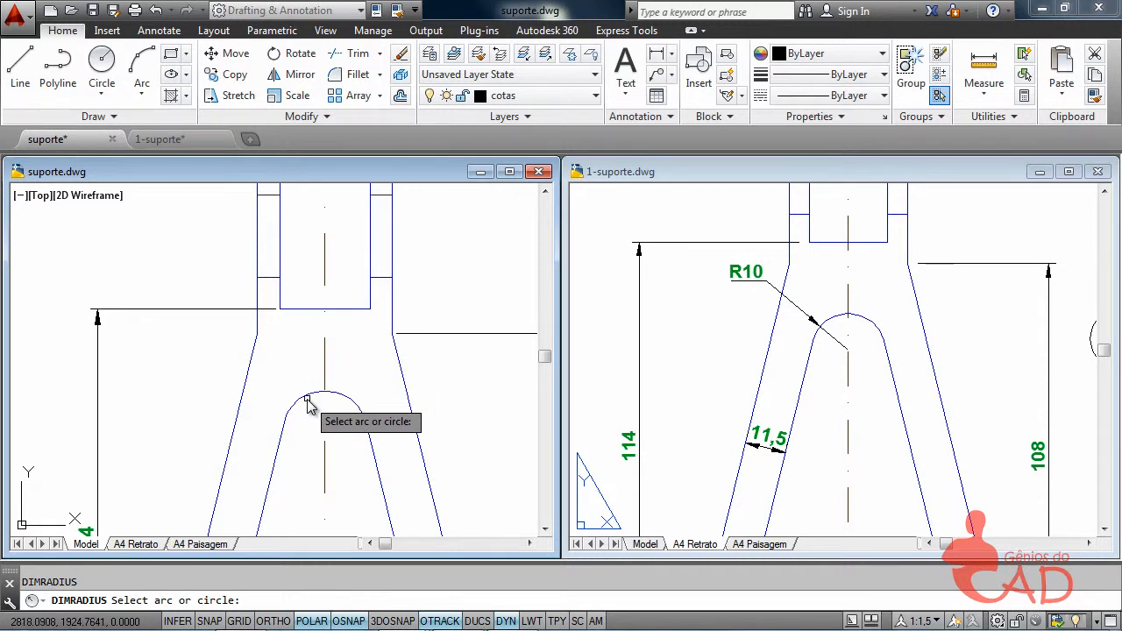
click(307, 398)
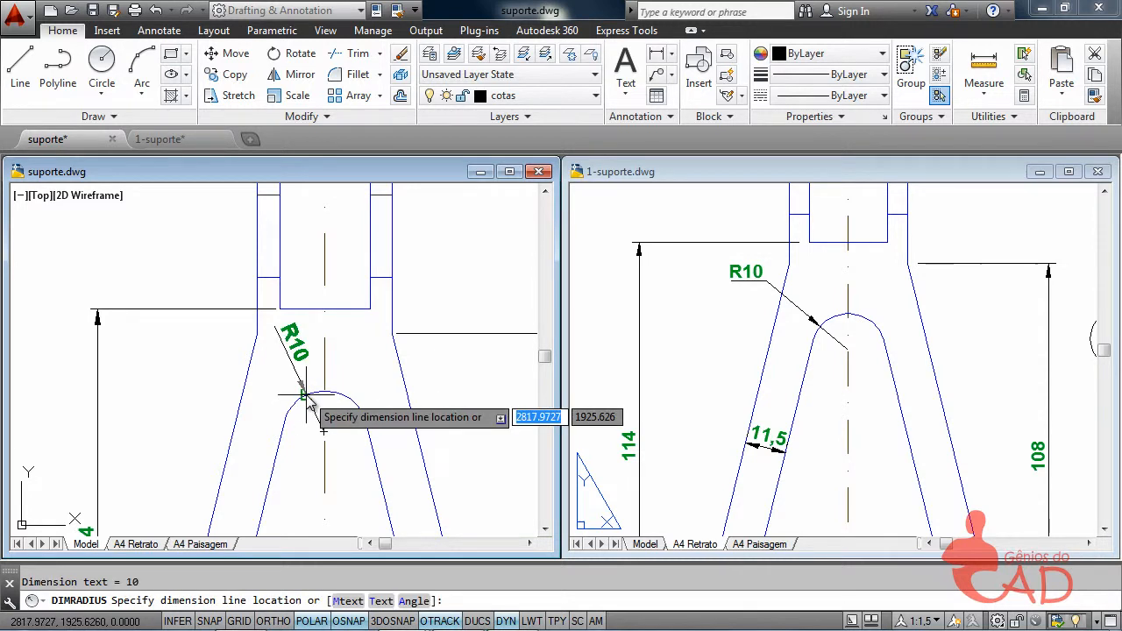
click(224, 356)
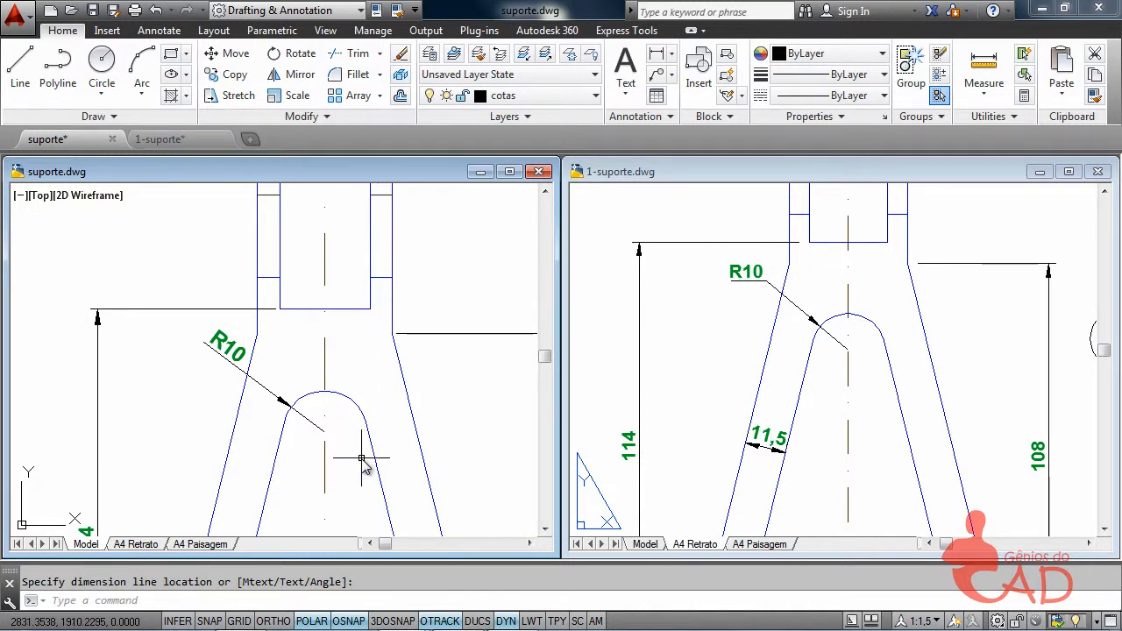
Add an aligned dimension across the front view's left sloped leg, perpendicular from the outer edge to the inner edge, with its line between them
scroll(361, 459, down, 5)
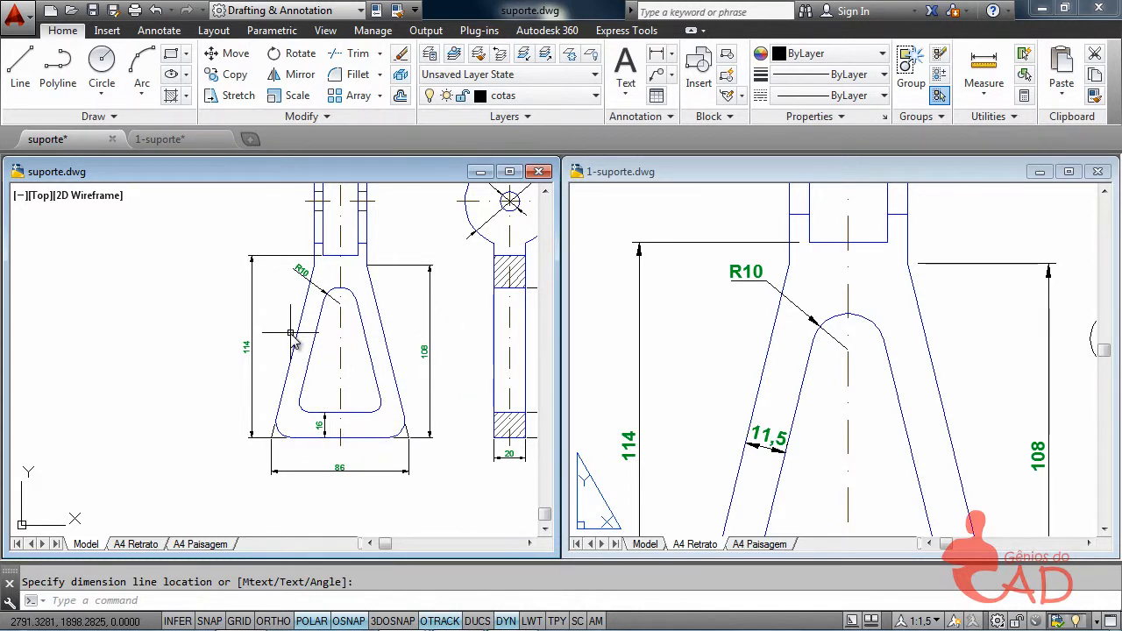
scroll(294, 344, up, 4)
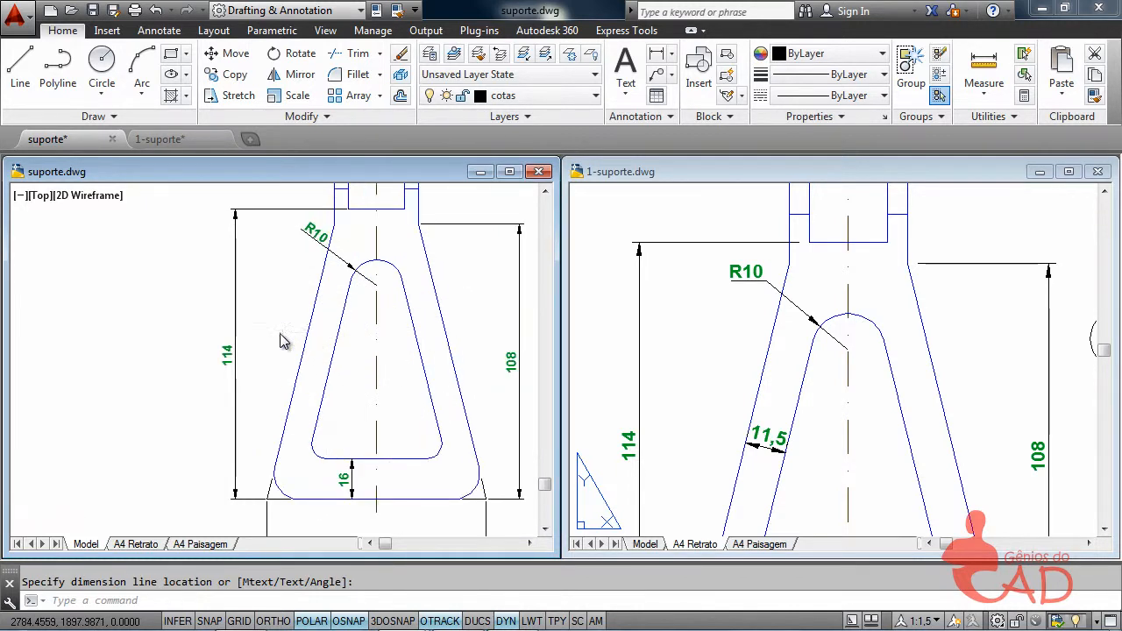
click(741, 461)
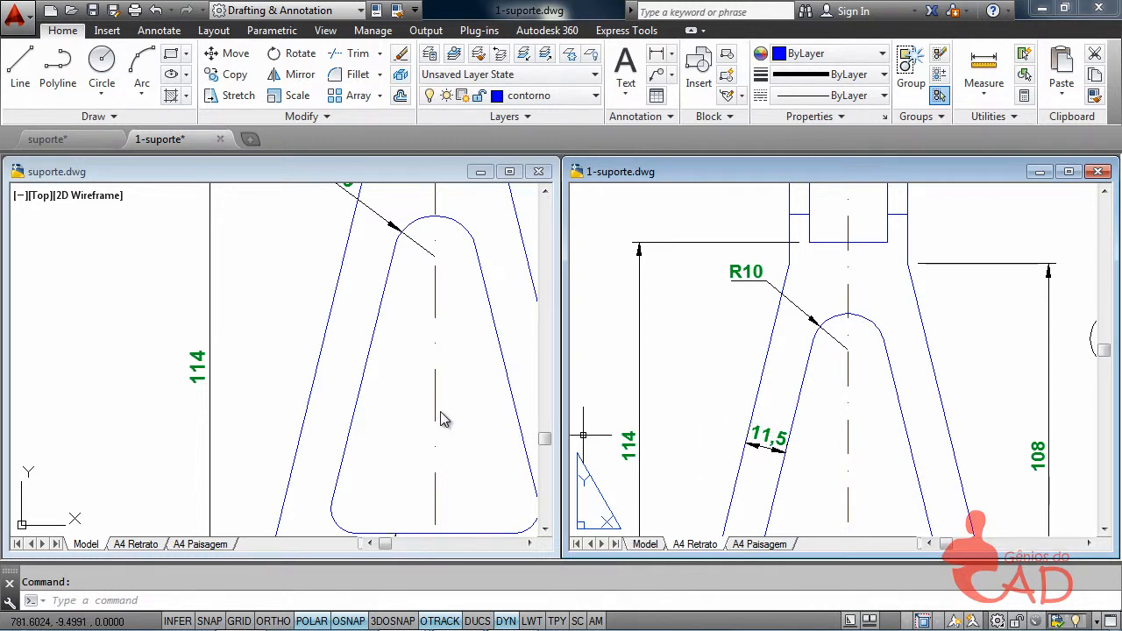
click(425, 168)
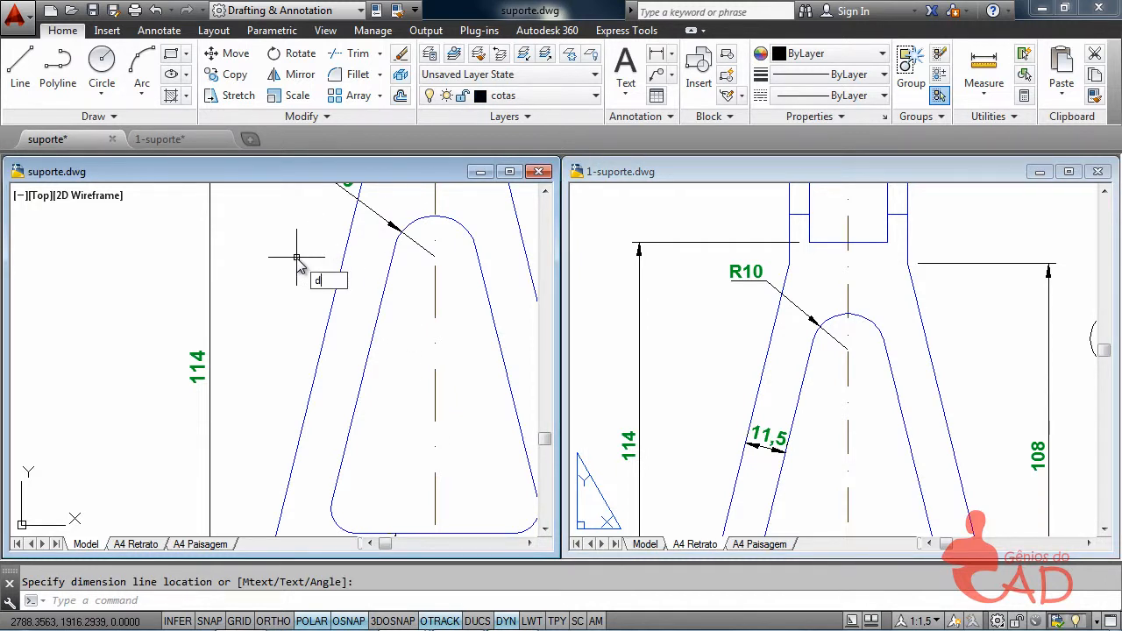
text(DAL)
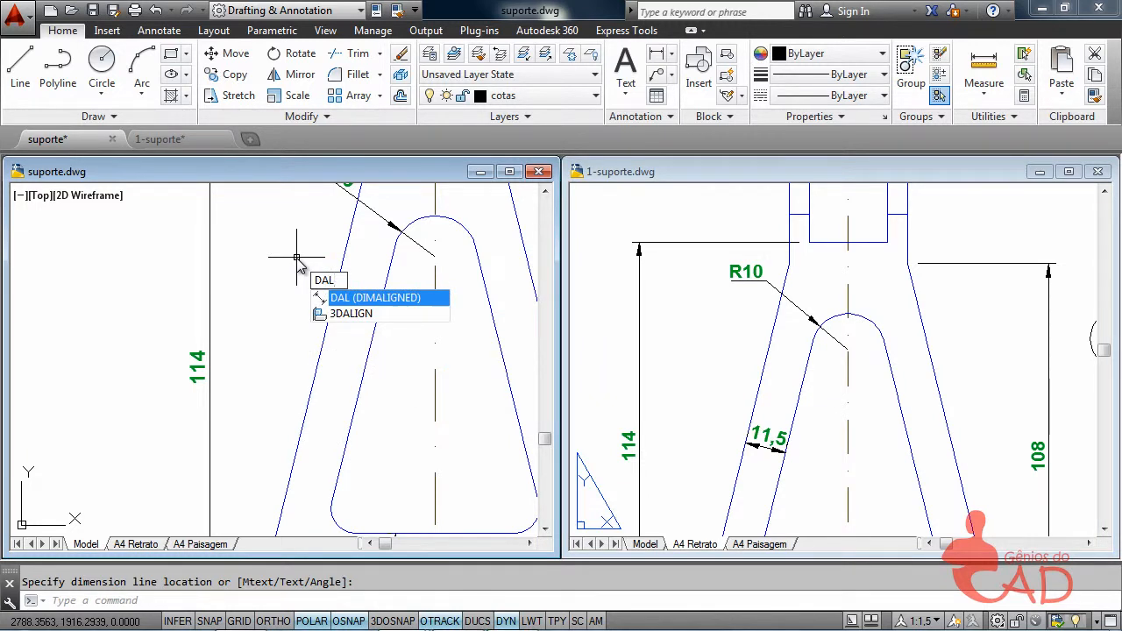
key(Return)
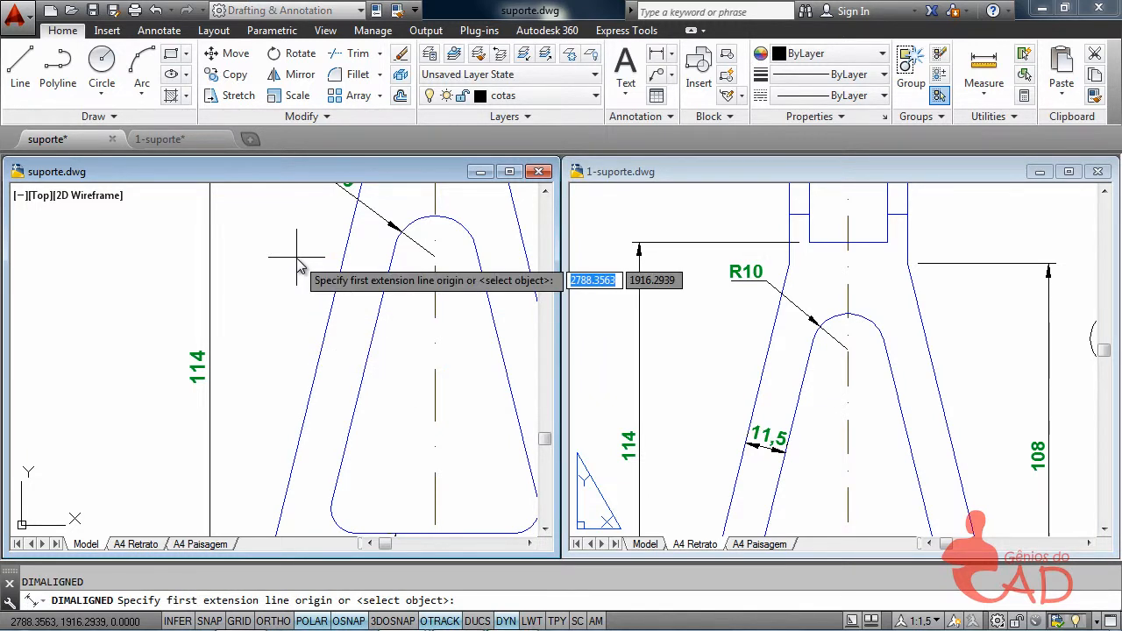
click(320, 359)
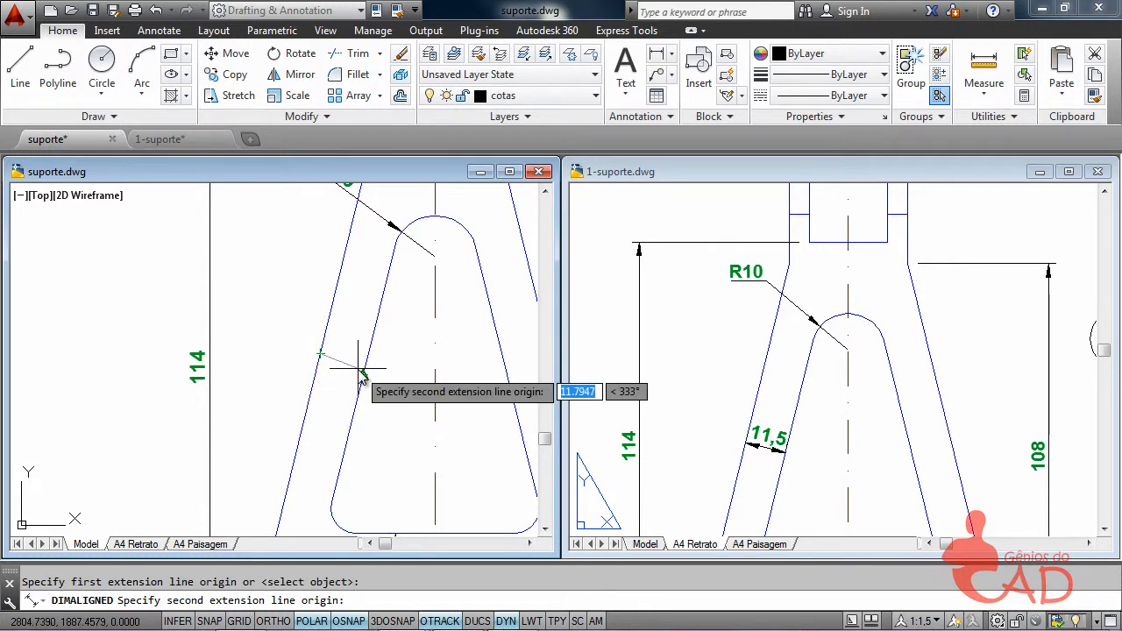
scroll(367, 375, up, 2)
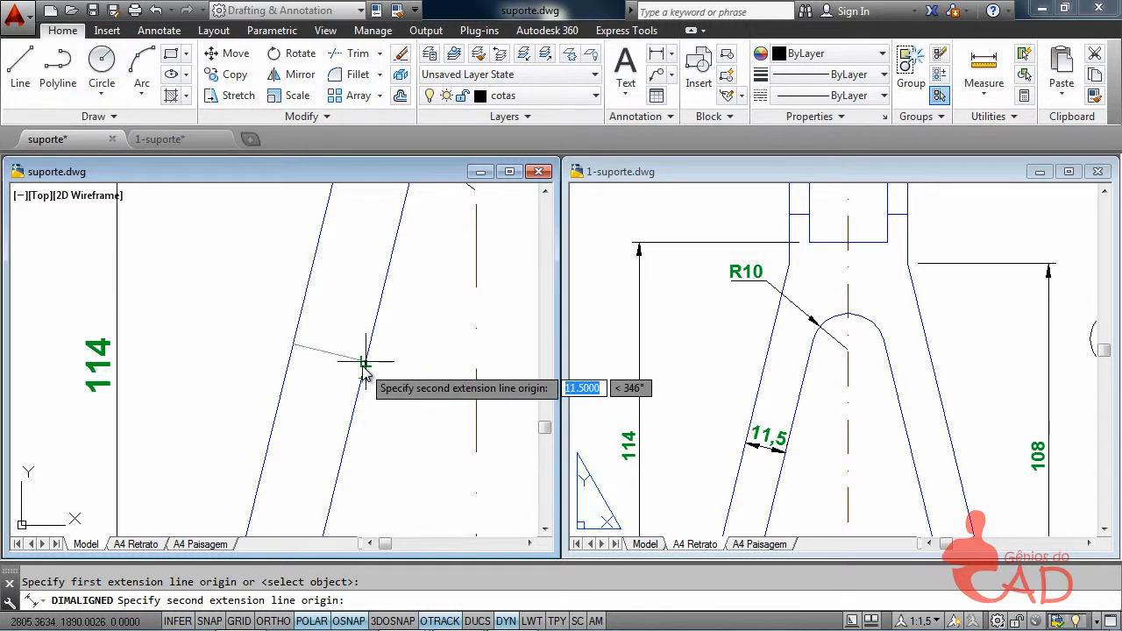
click(365, 362)
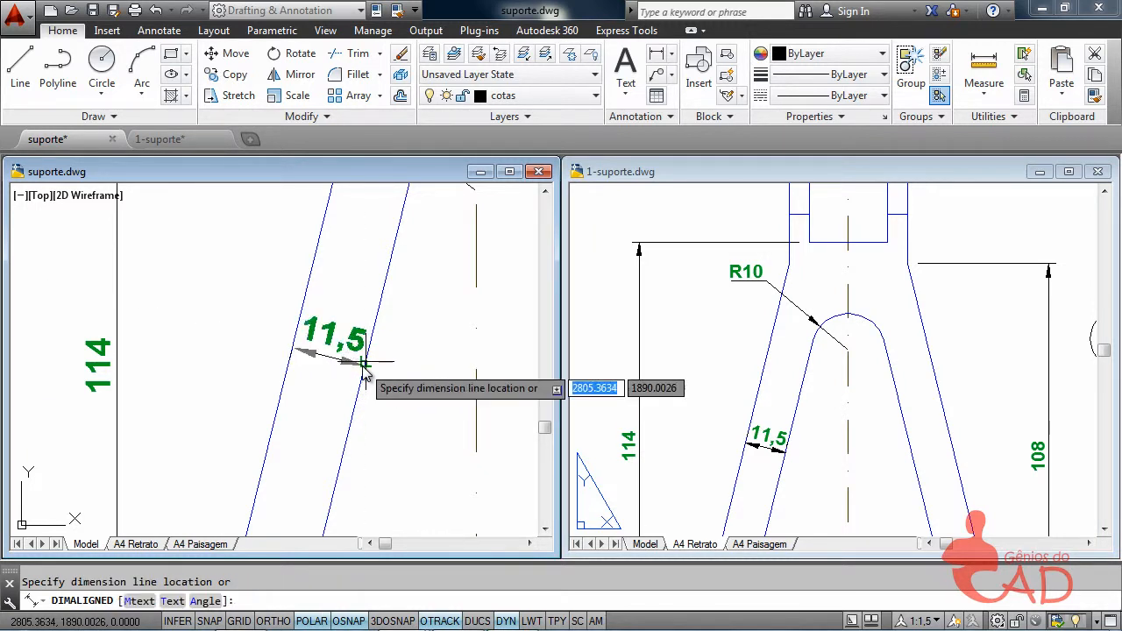
click(363, 365)
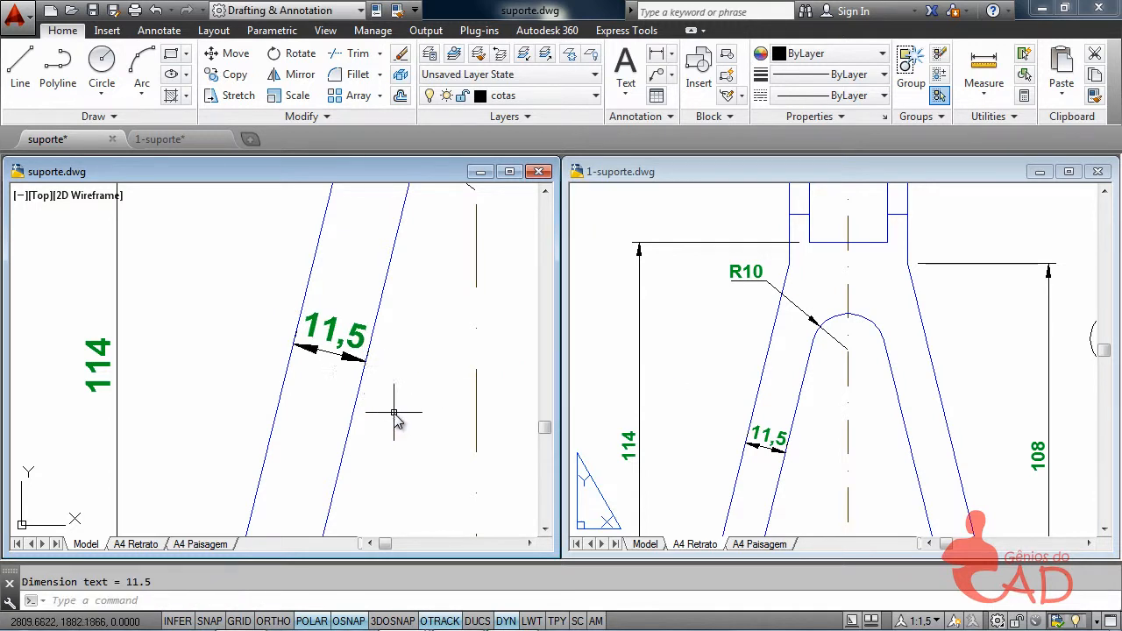
Following the 1-suporte.dwg reference, add a radius dimension to the triangular opening's lower left fillet, with its text inside the opening
scroll(397, 405, down, 2)
scroll(439, 451, down, 1)
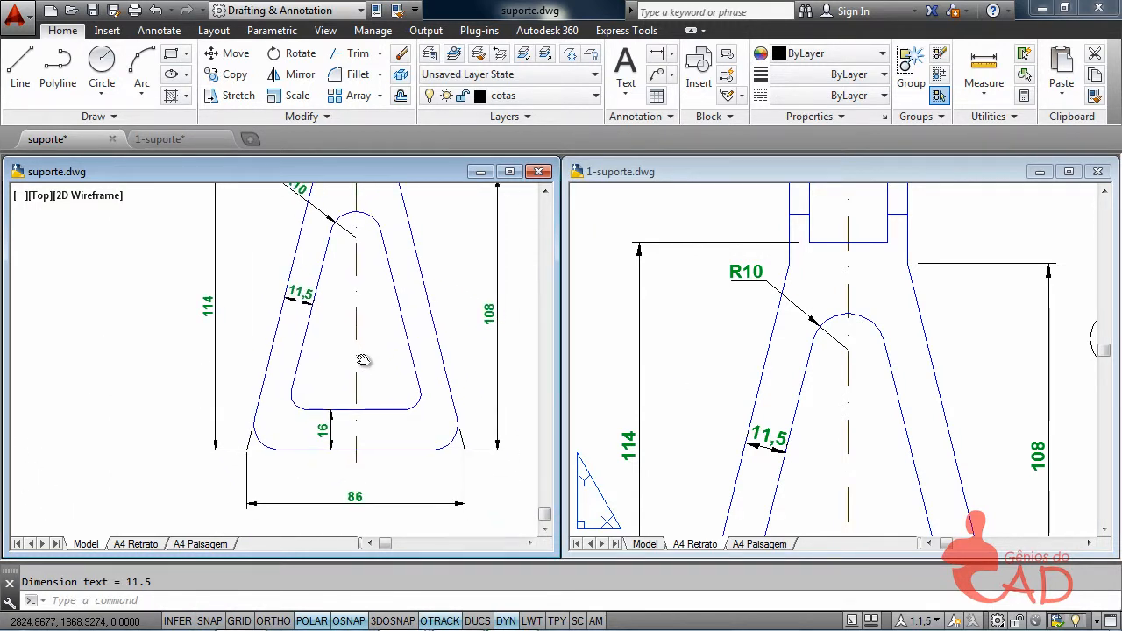
click(891, 461)
middle_drag(855, 473, 857, 242)
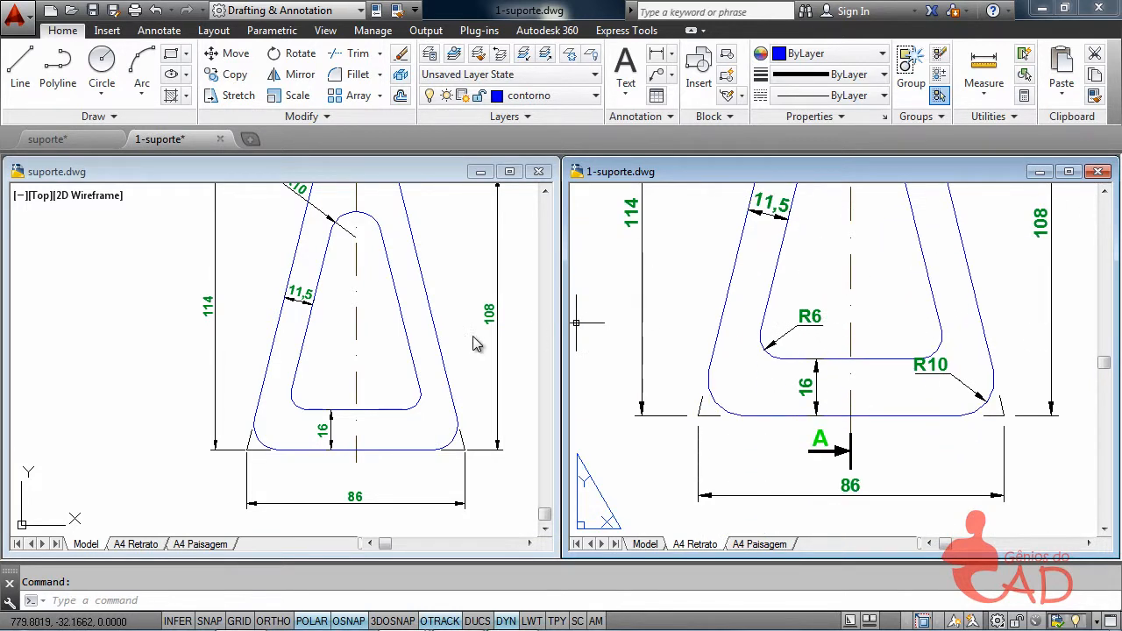
click(326, 375)
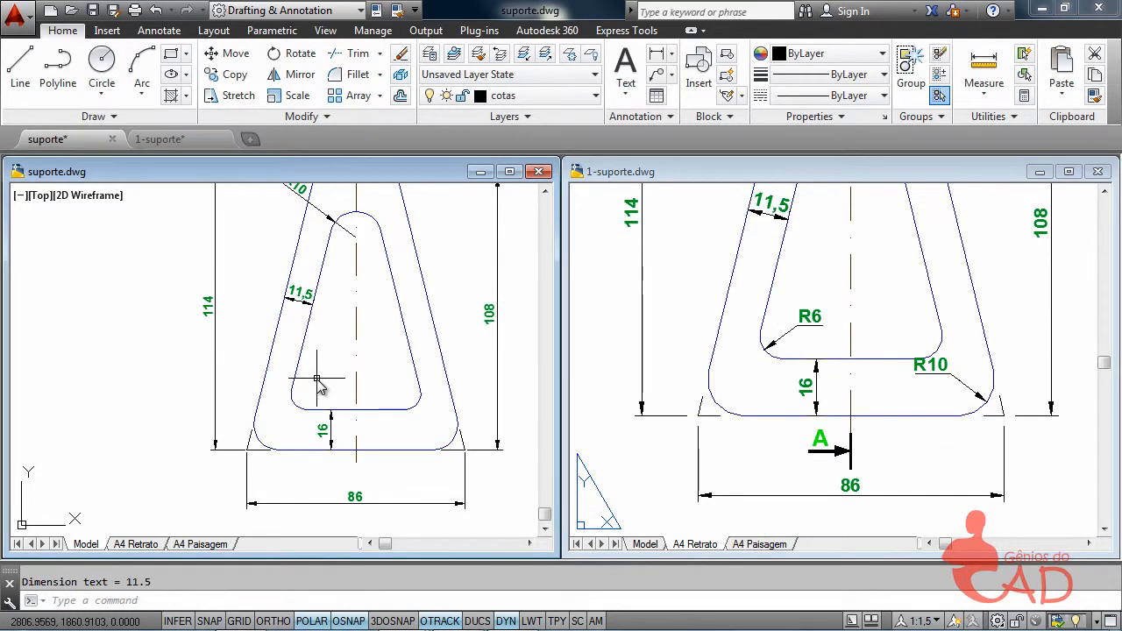
text(dr)
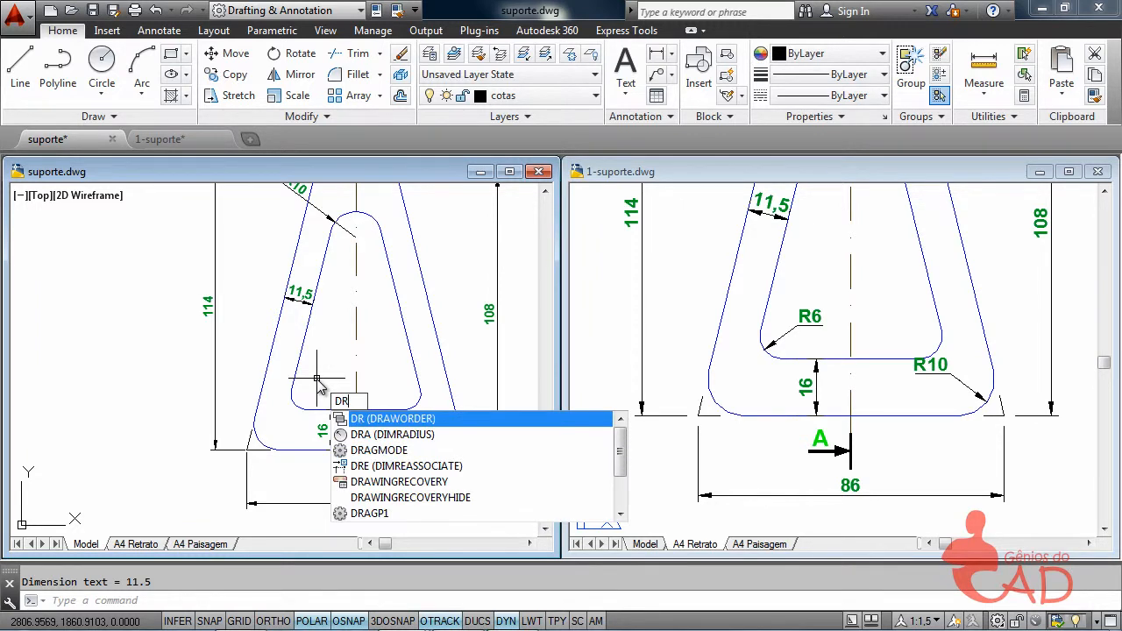
text(a)
key(Return)
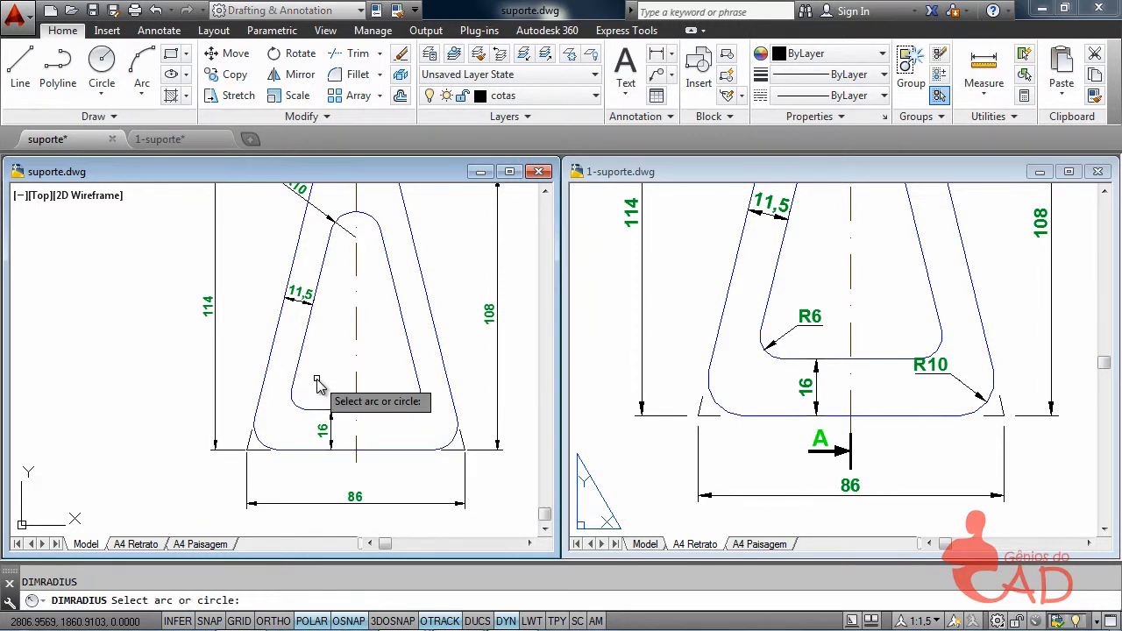
click(295, 394)
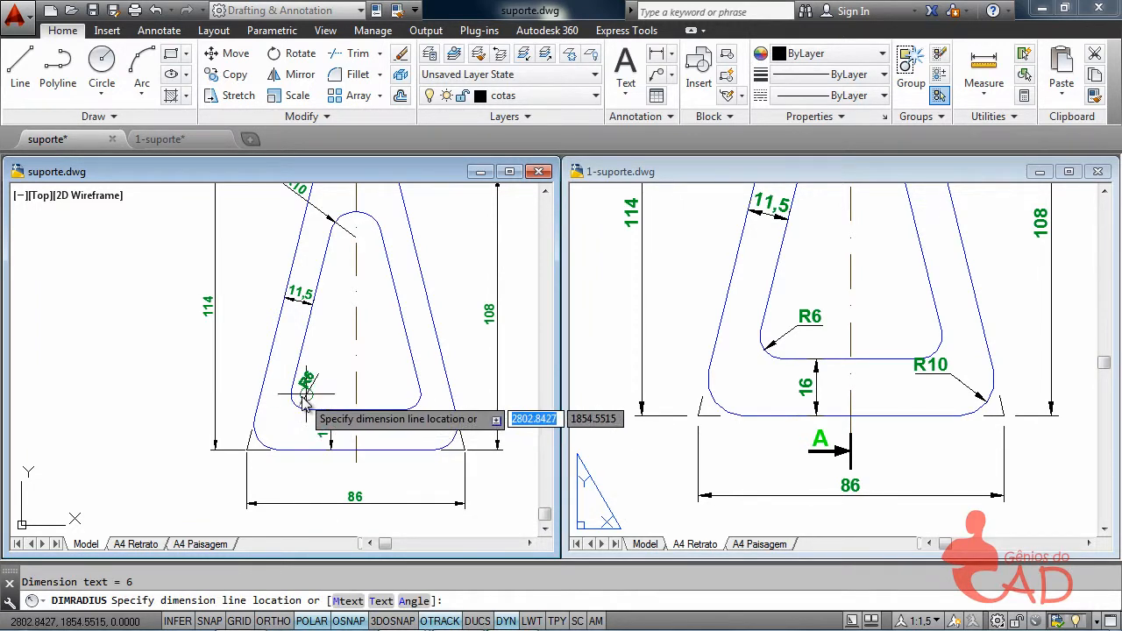
scroll(312, 401, up, 8)
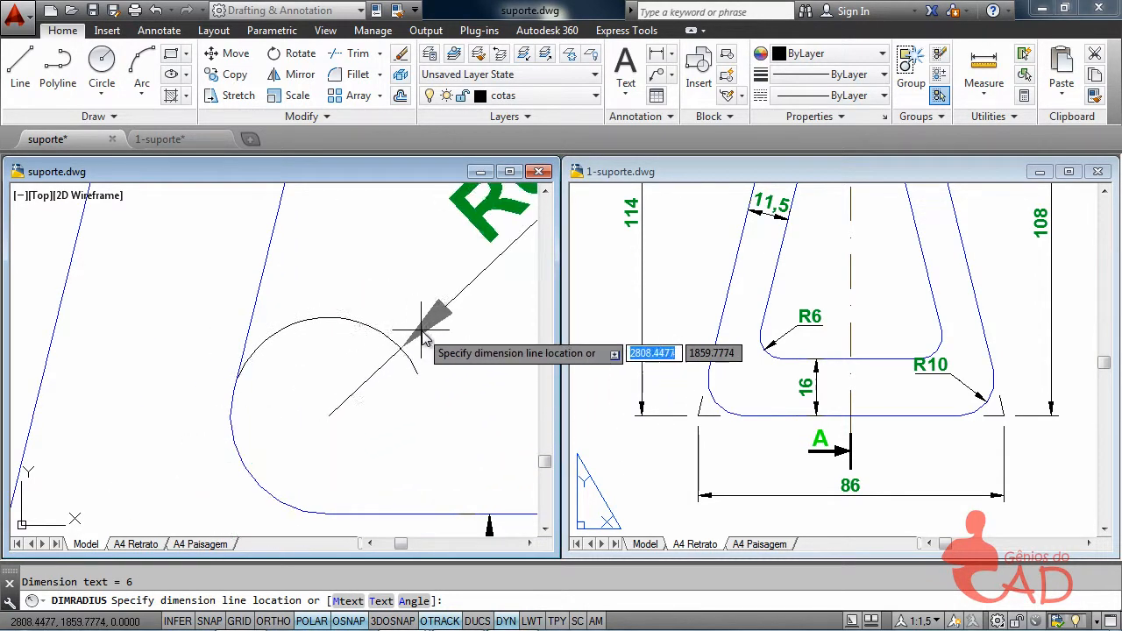
click(282, 456)
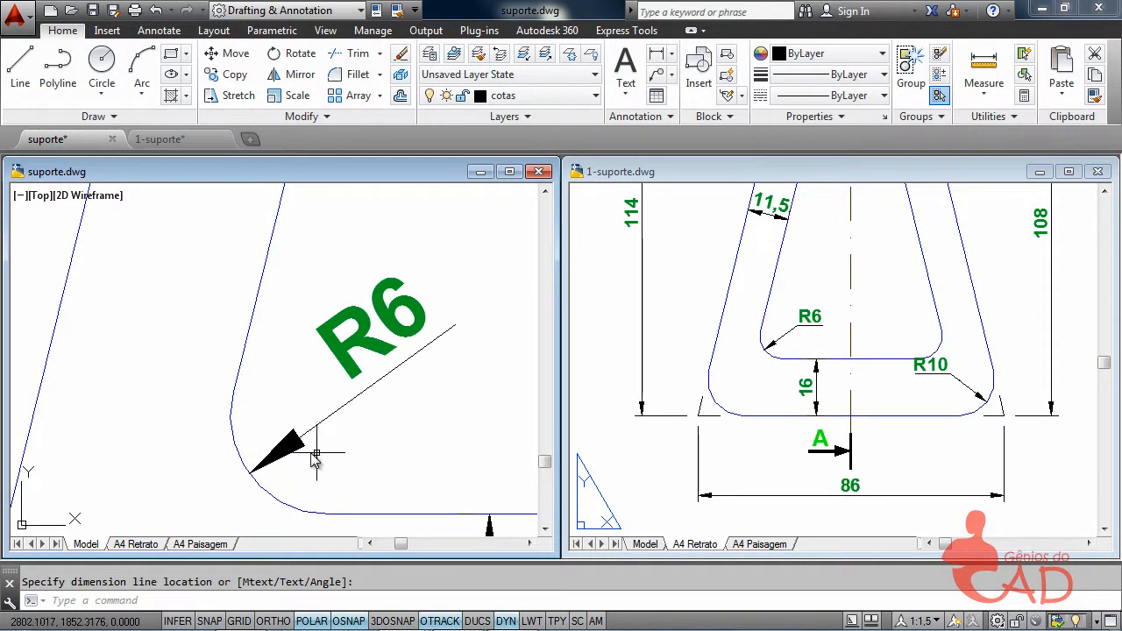
Add a radius dimension to the front view's lower right outer corner fillet, with its text inside the base
scroll(363, 463, down, 3)
middle_drag(421, 480, 163, 351)
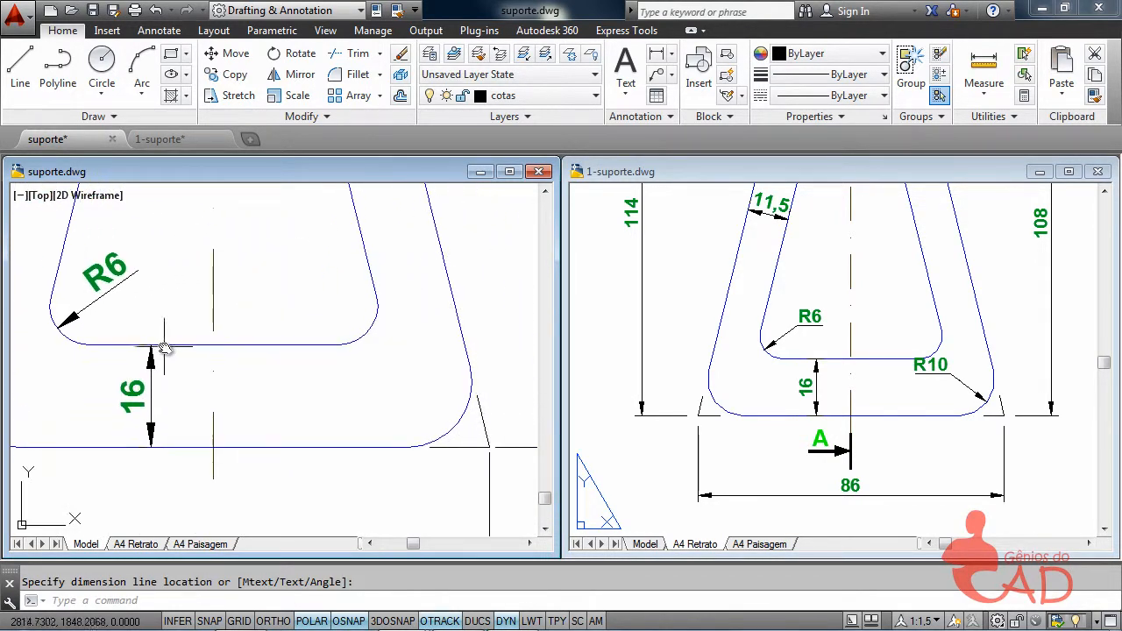
right_click(488, 383)
click(545, 69)
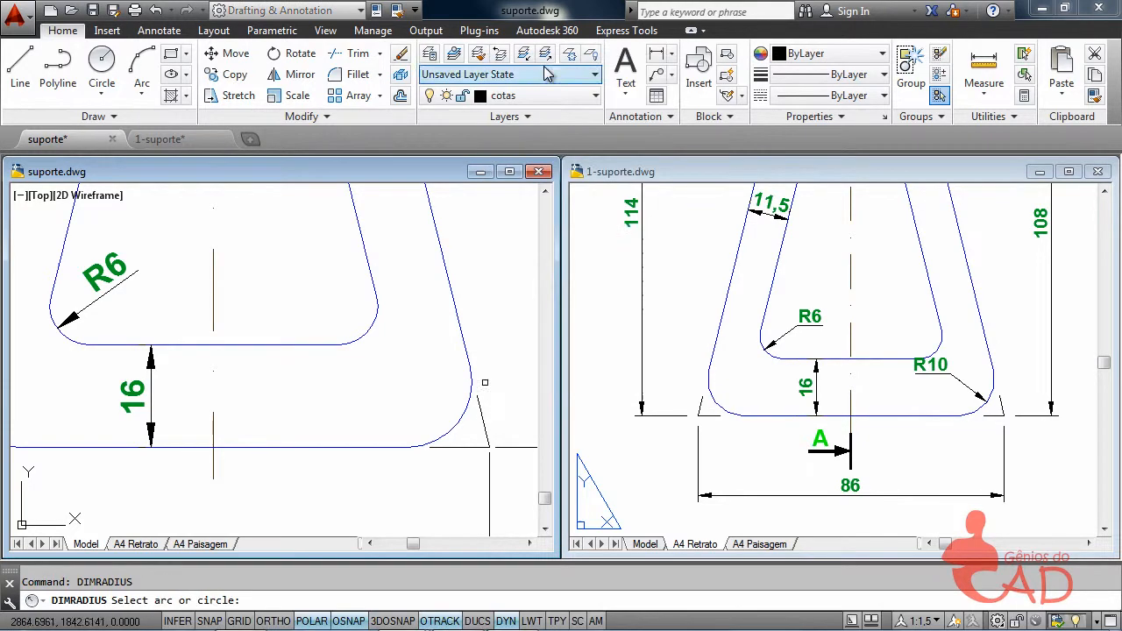
click(457, 428)
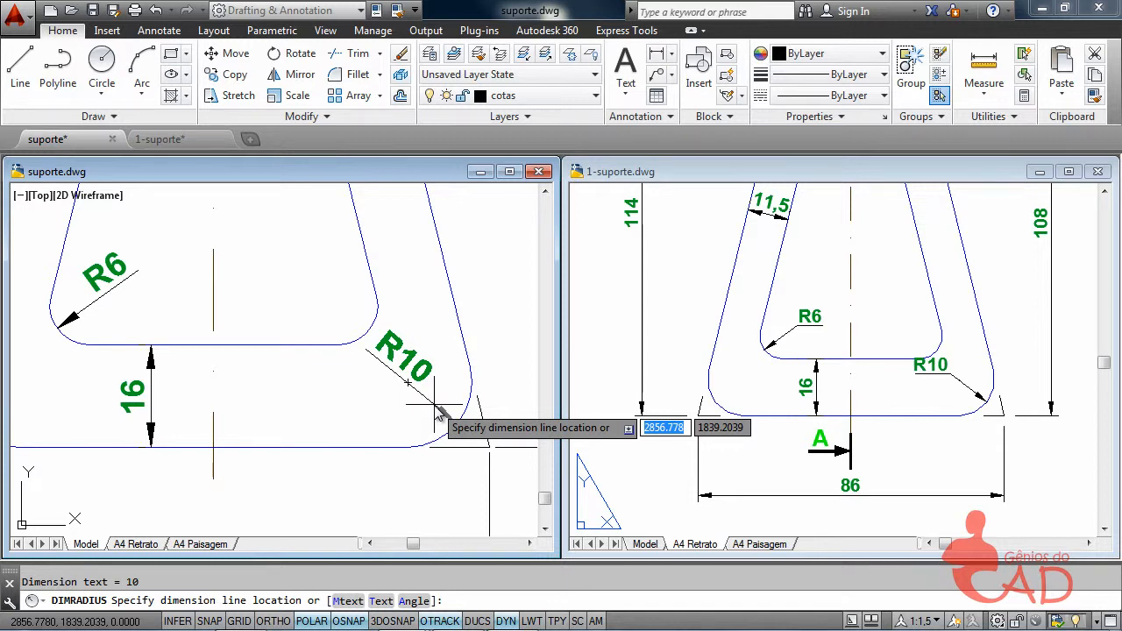
click(438, 417)
right_click(442, 305)
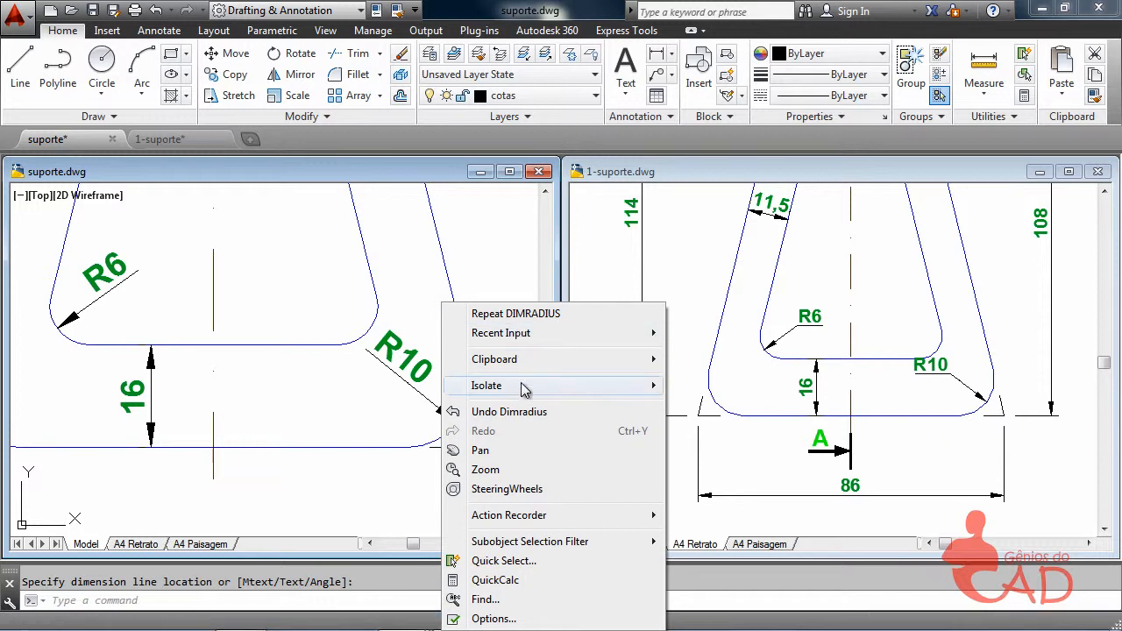
click(405, 173)
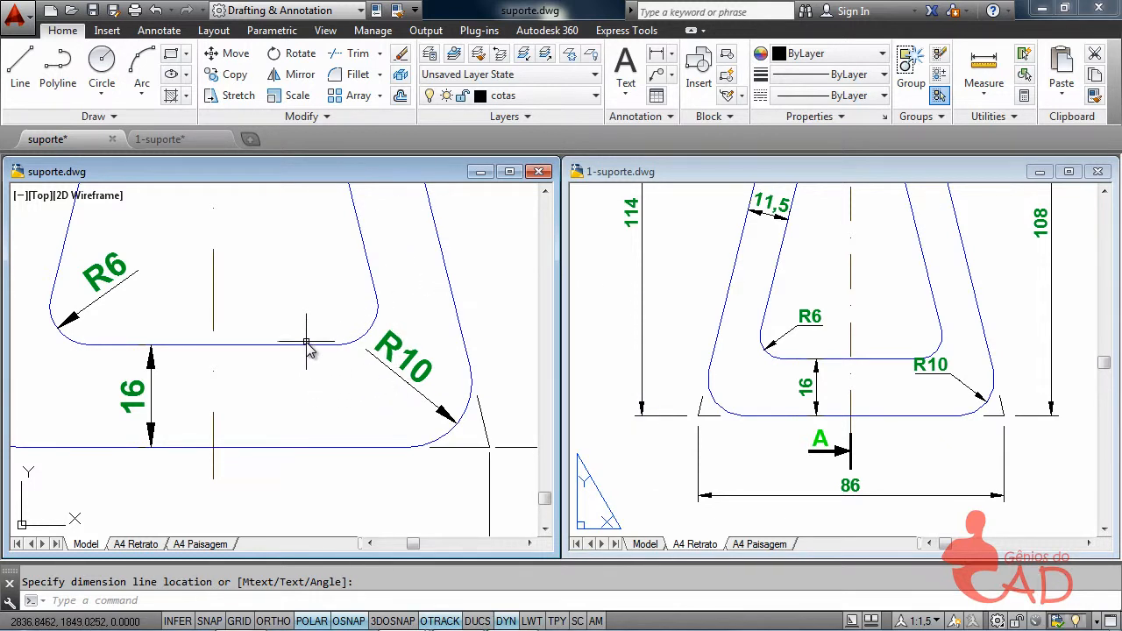
right_click(268, 254)
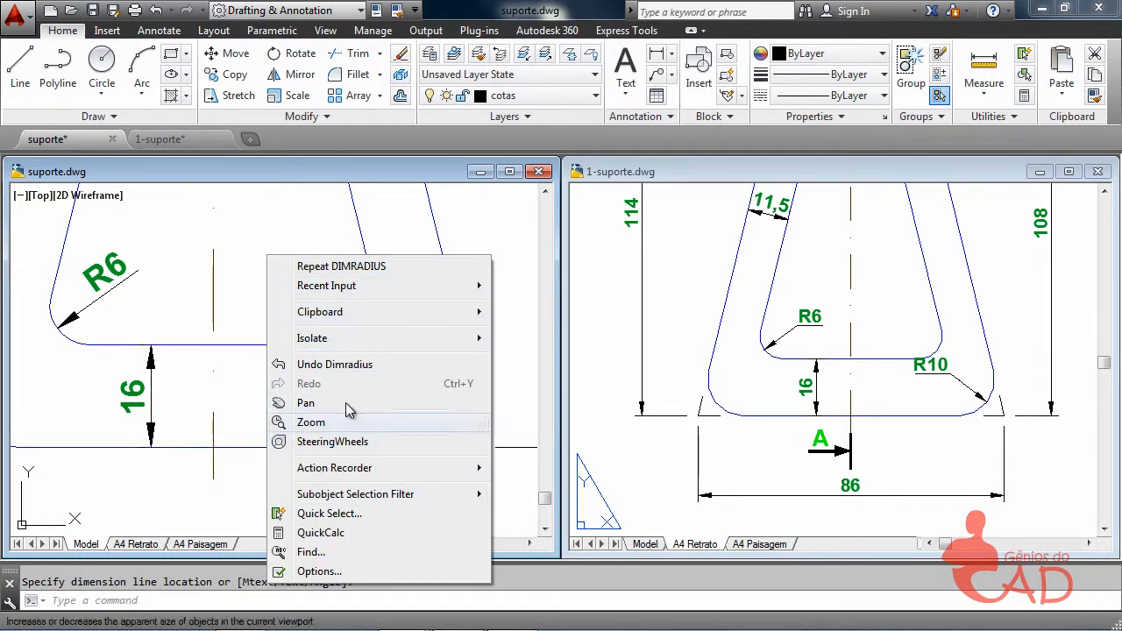
click(337, 175)
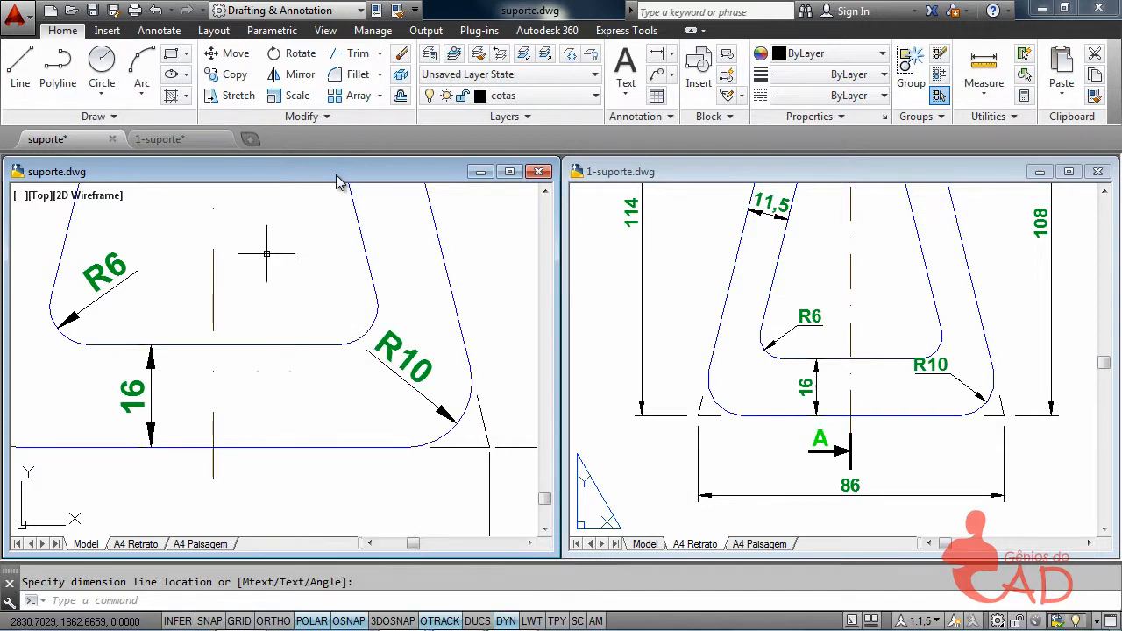
right_click(290, 243)
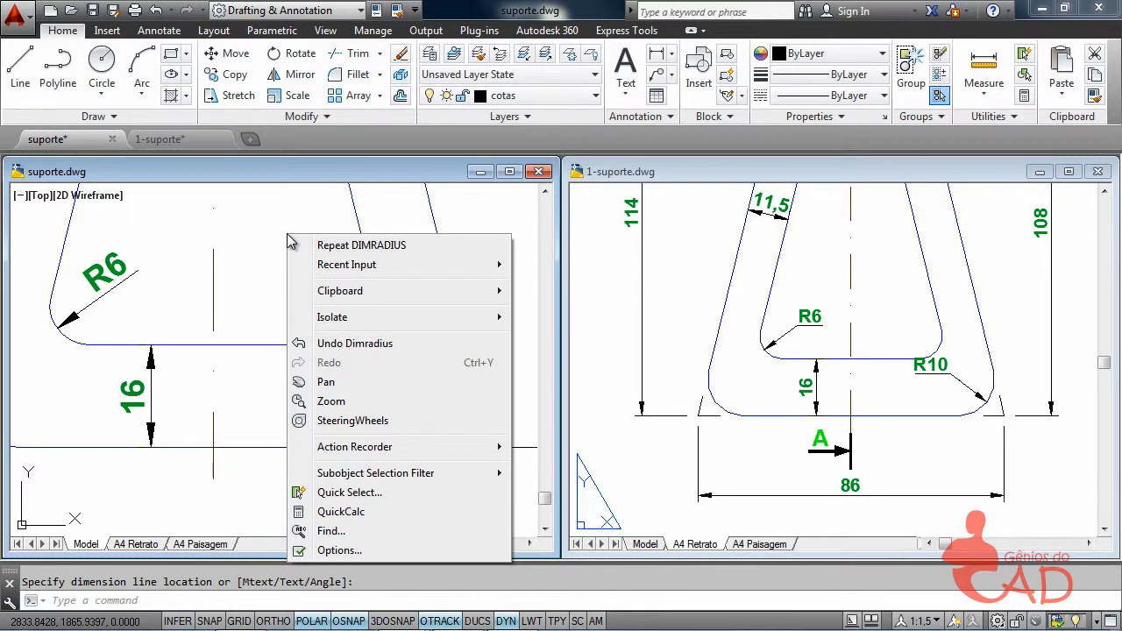
click(390, 173)
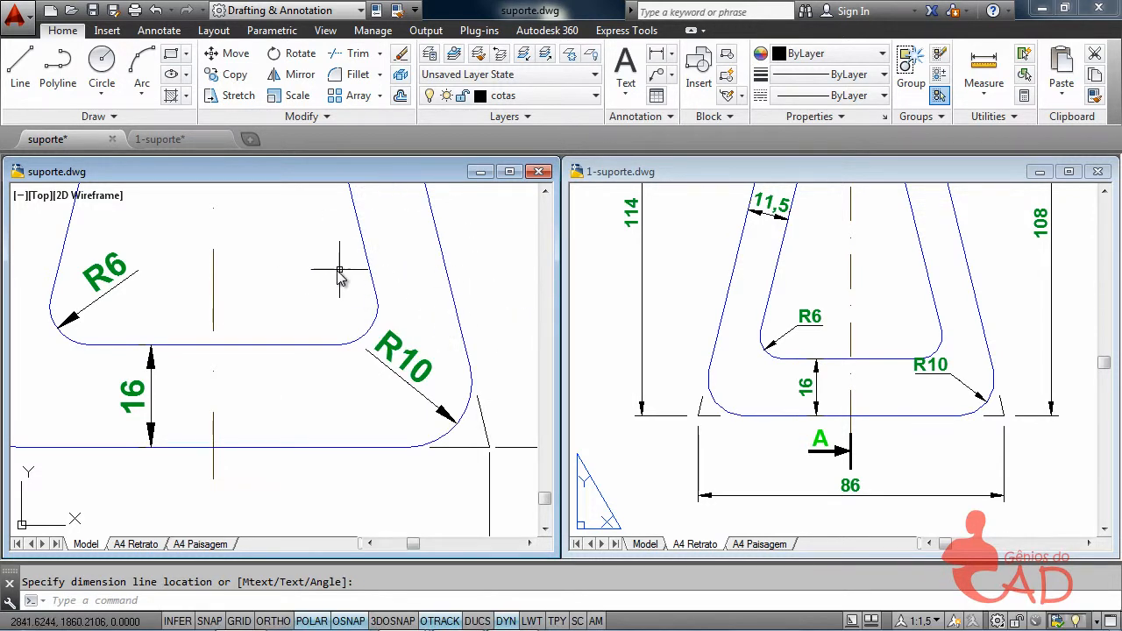
Compare the dimensions on the front and section views of suporte.dwg with the full 1-suporte.dwg reference, ending back in suporte.dwg
scroll(303, 359, down, 4)
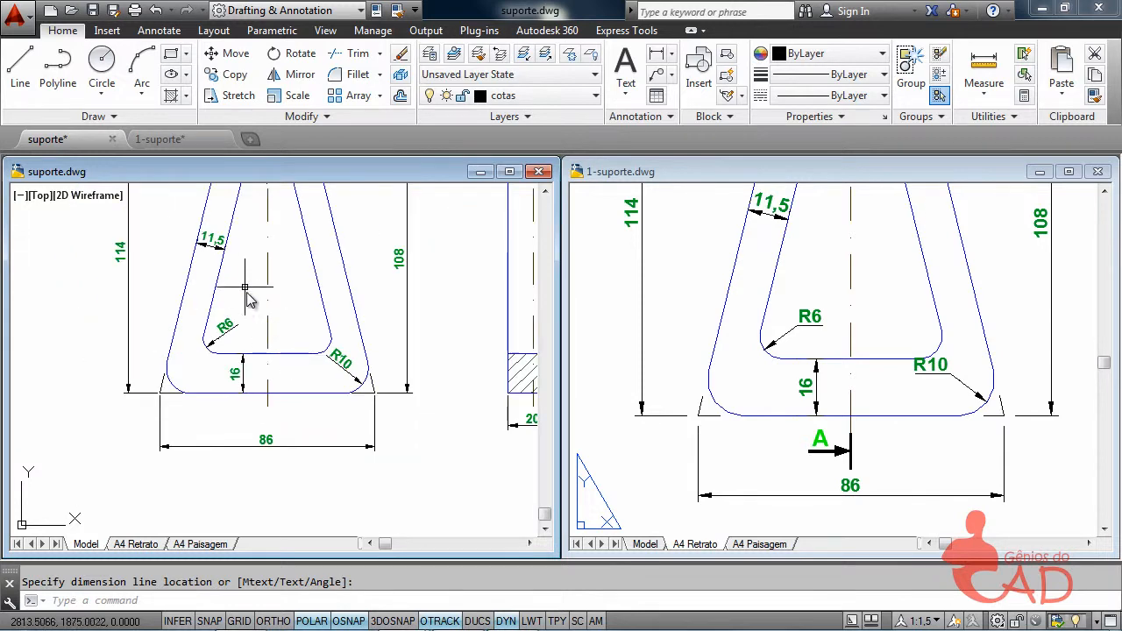
scroll(298, 272, down, 3)
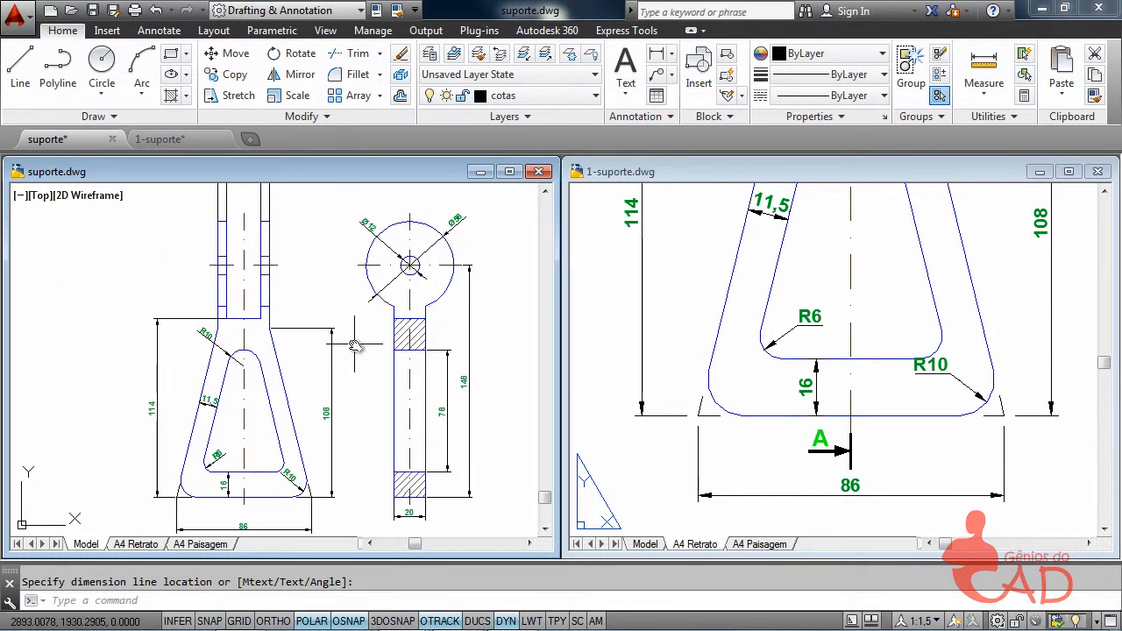
scroll(355, 347, down, 2)
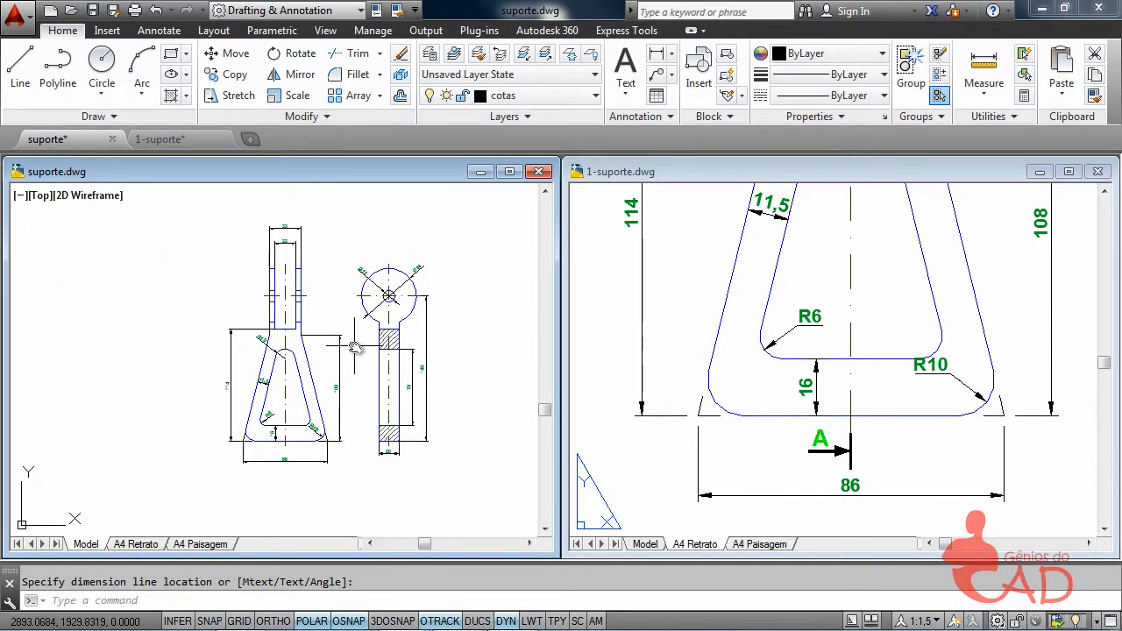
click(816, 294)
scroll(784, 258, down, 2)
middle_drag(833, 258, 789, 422)
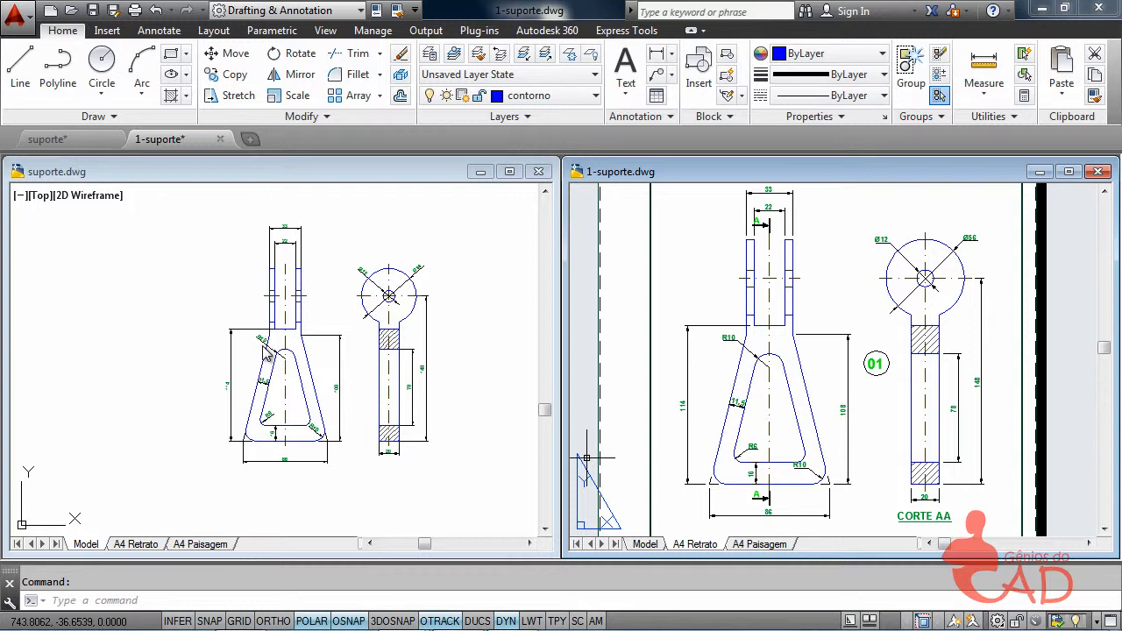
click(377, 240)
click(349, 245)
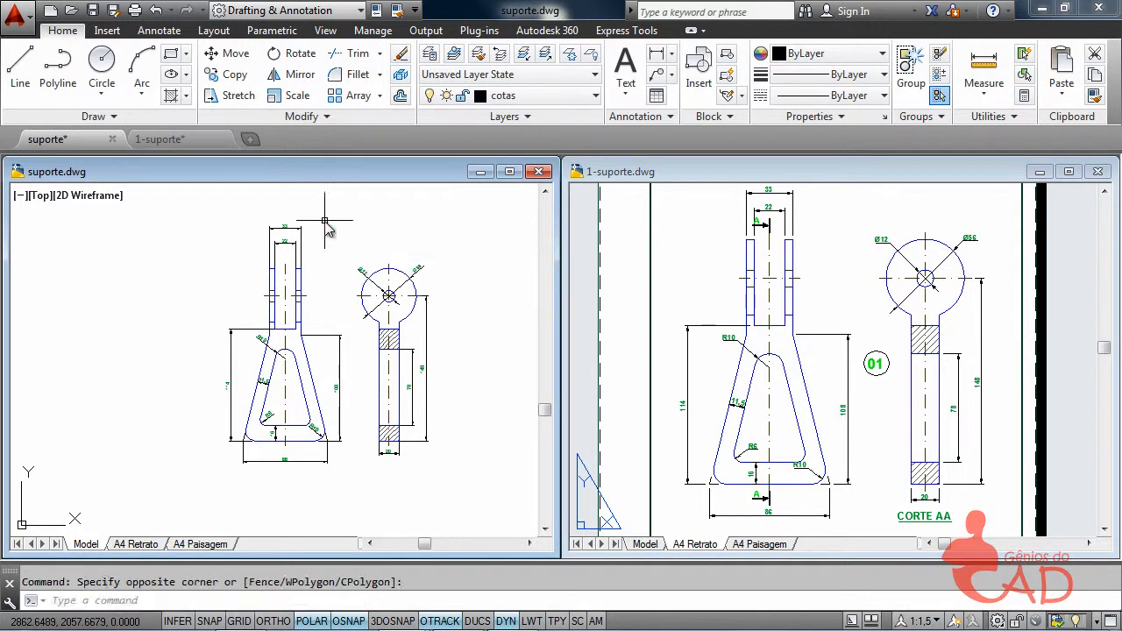